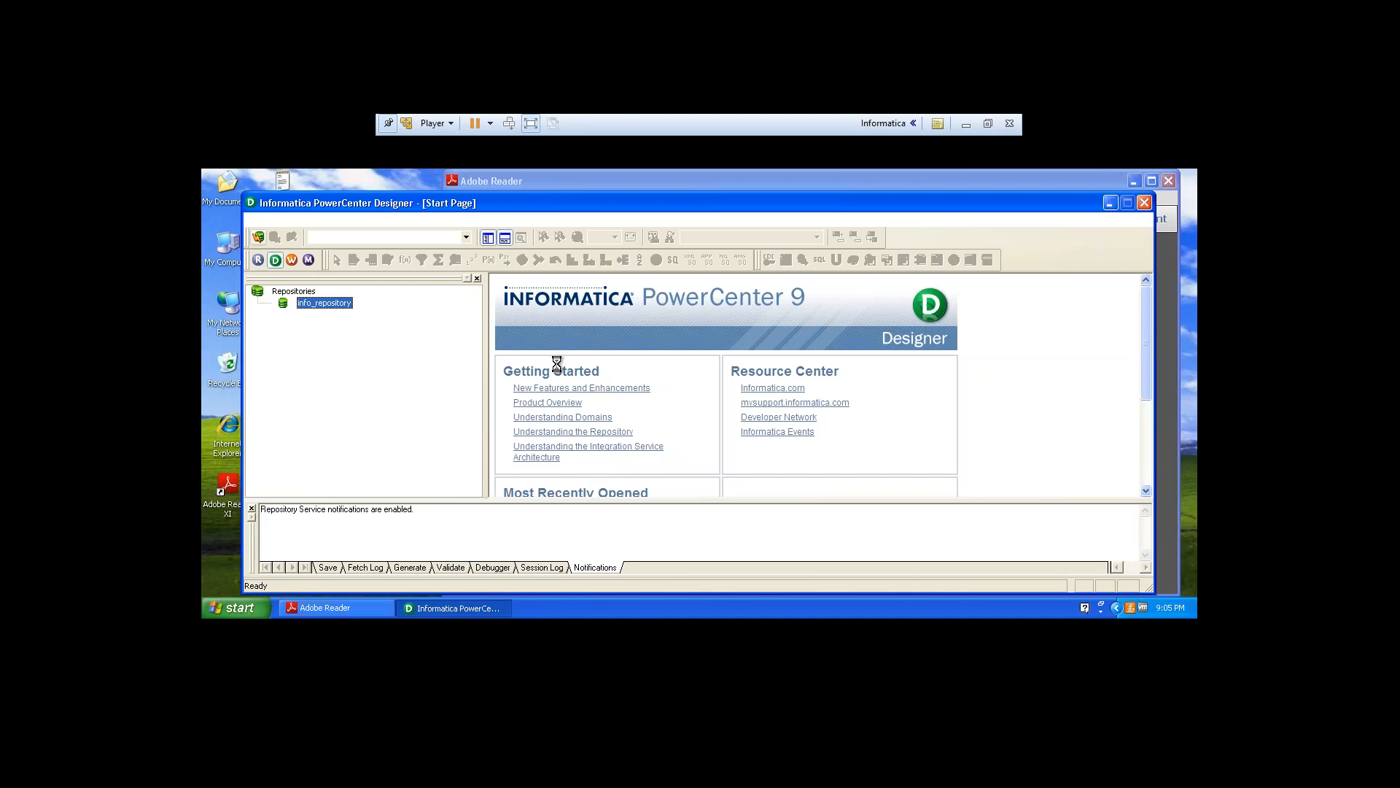
left_click(967, 125)
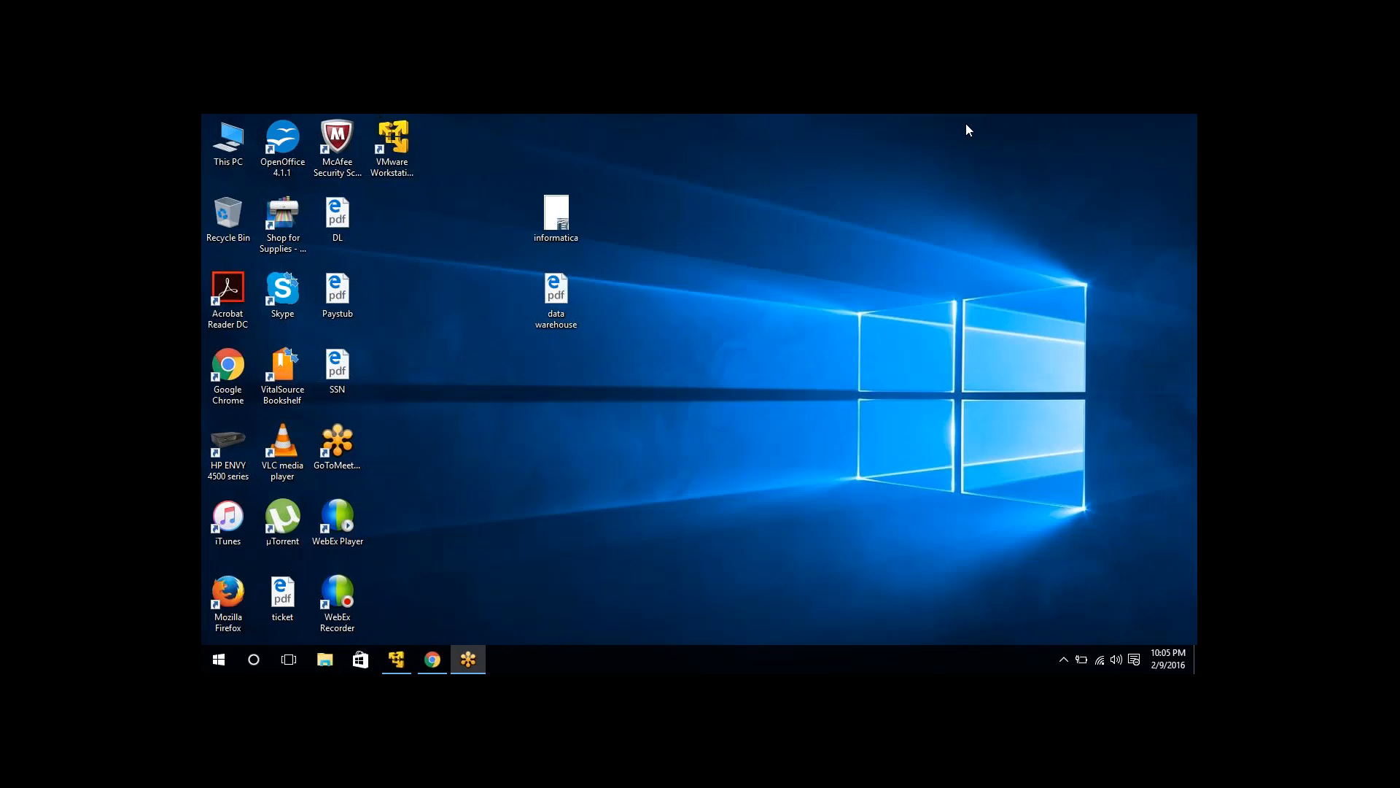
left_click(396, 659)
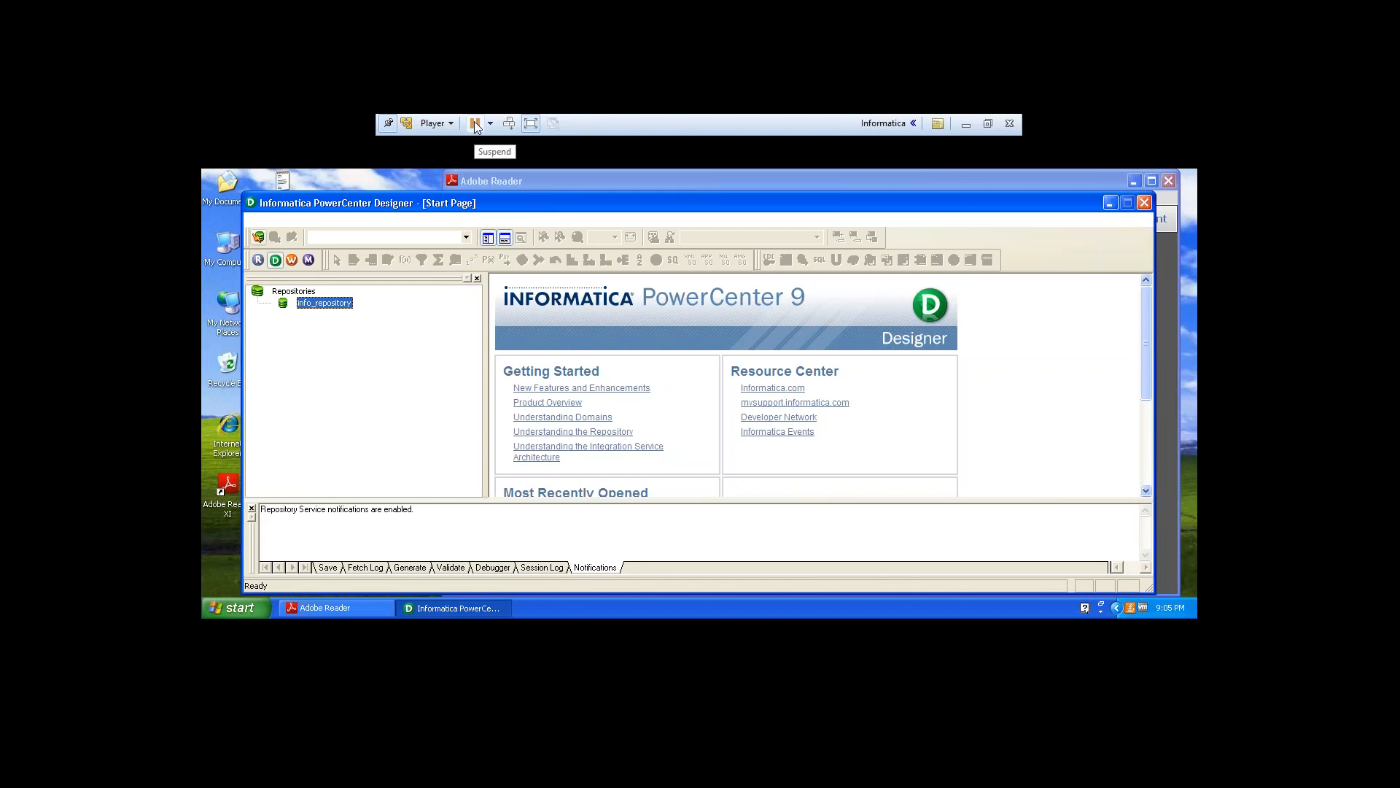
left_click(530, 124)
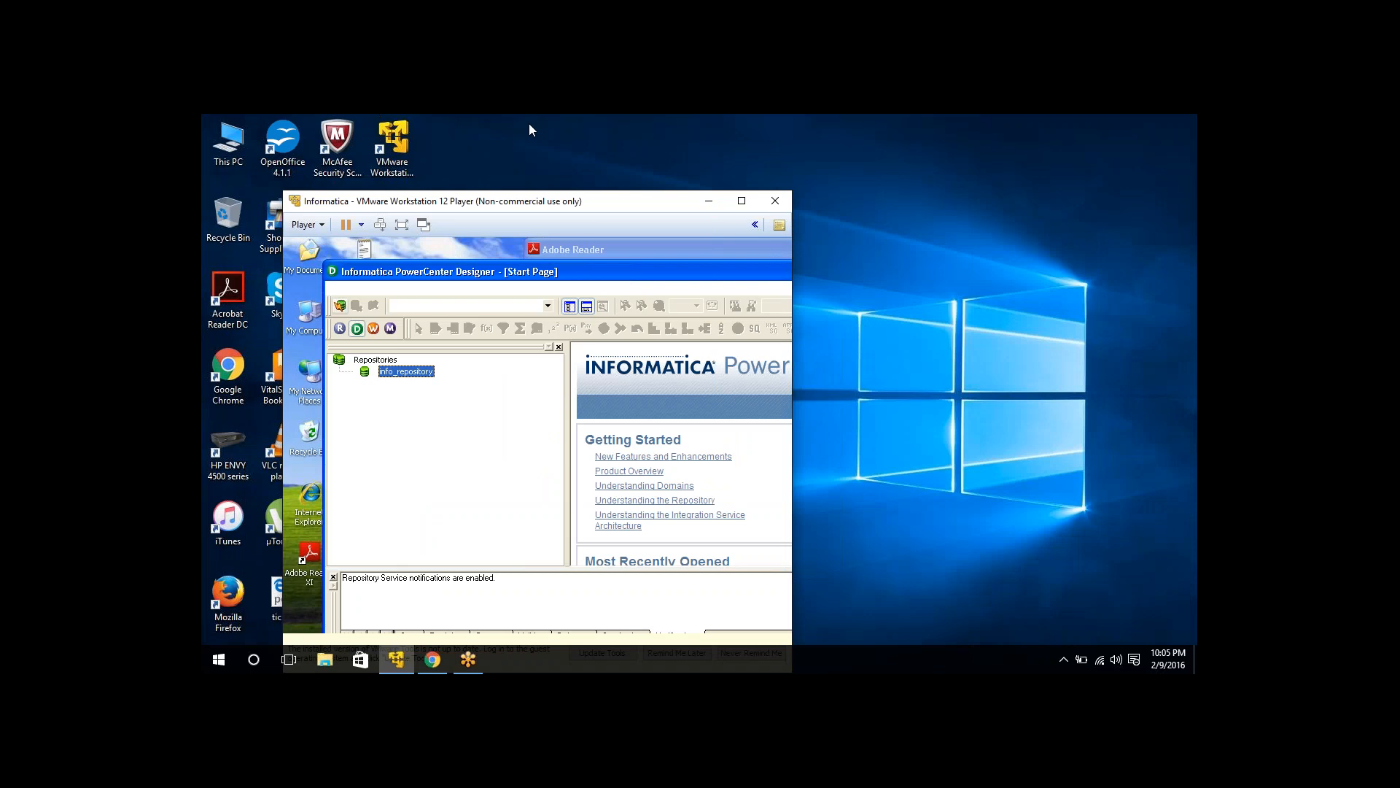
double_click(667, 206)
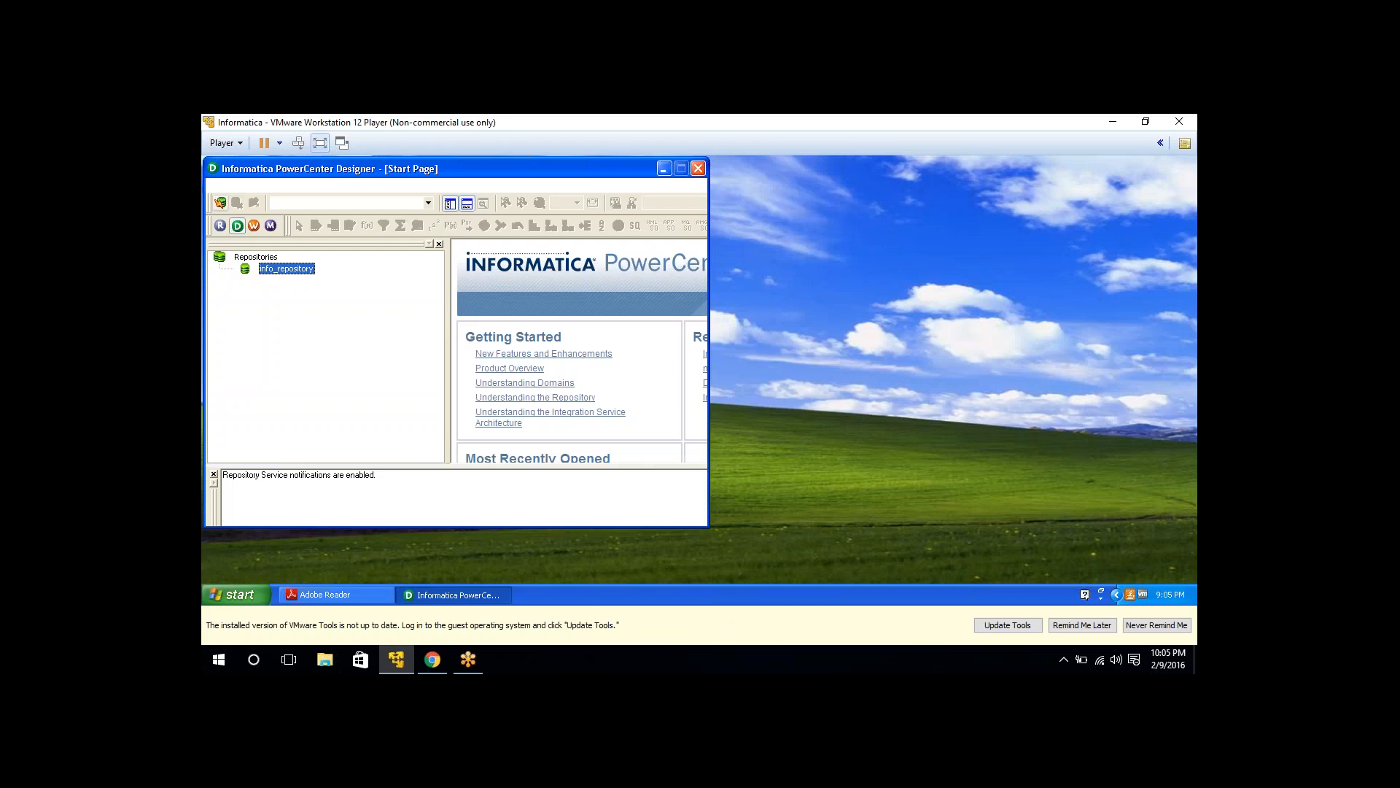
left_click(320, 143)
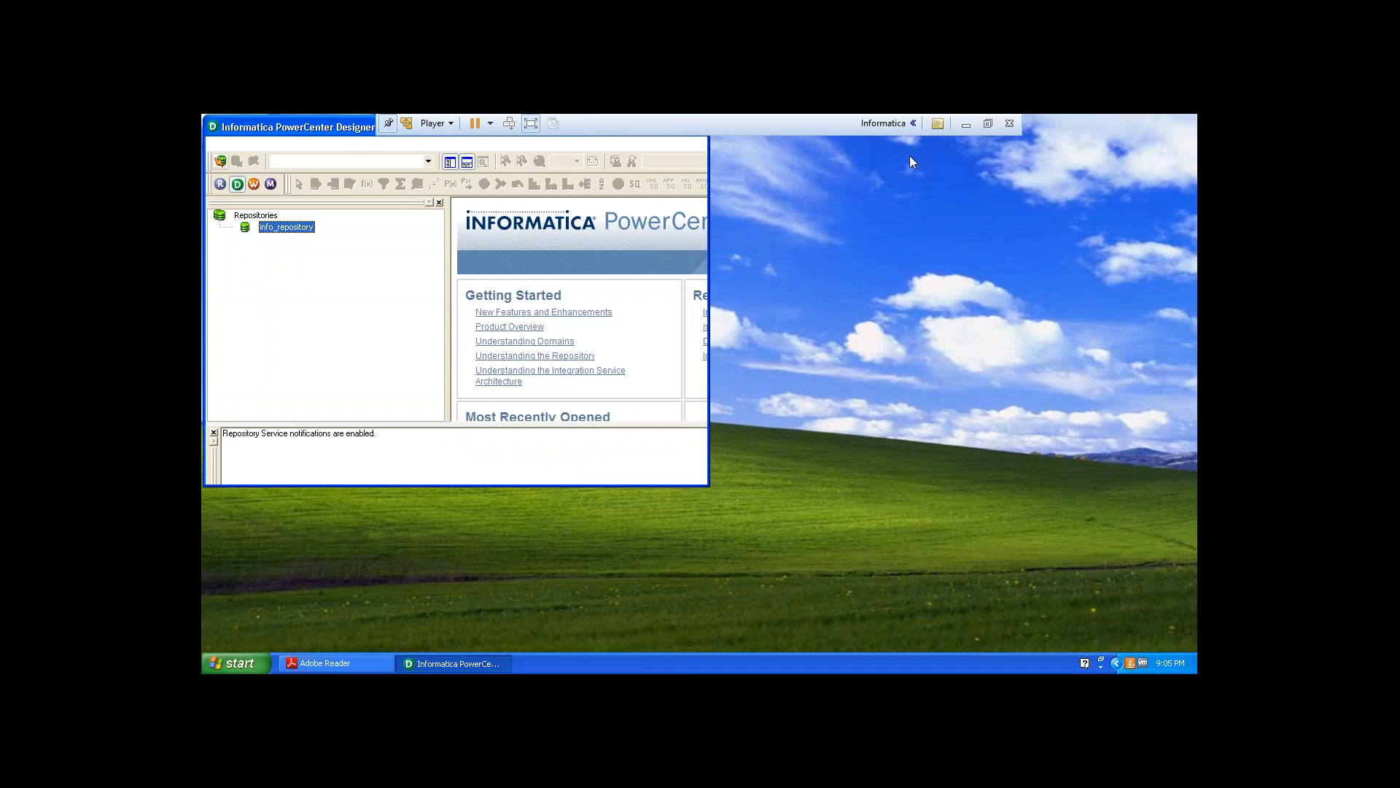
left_click(965, 125)
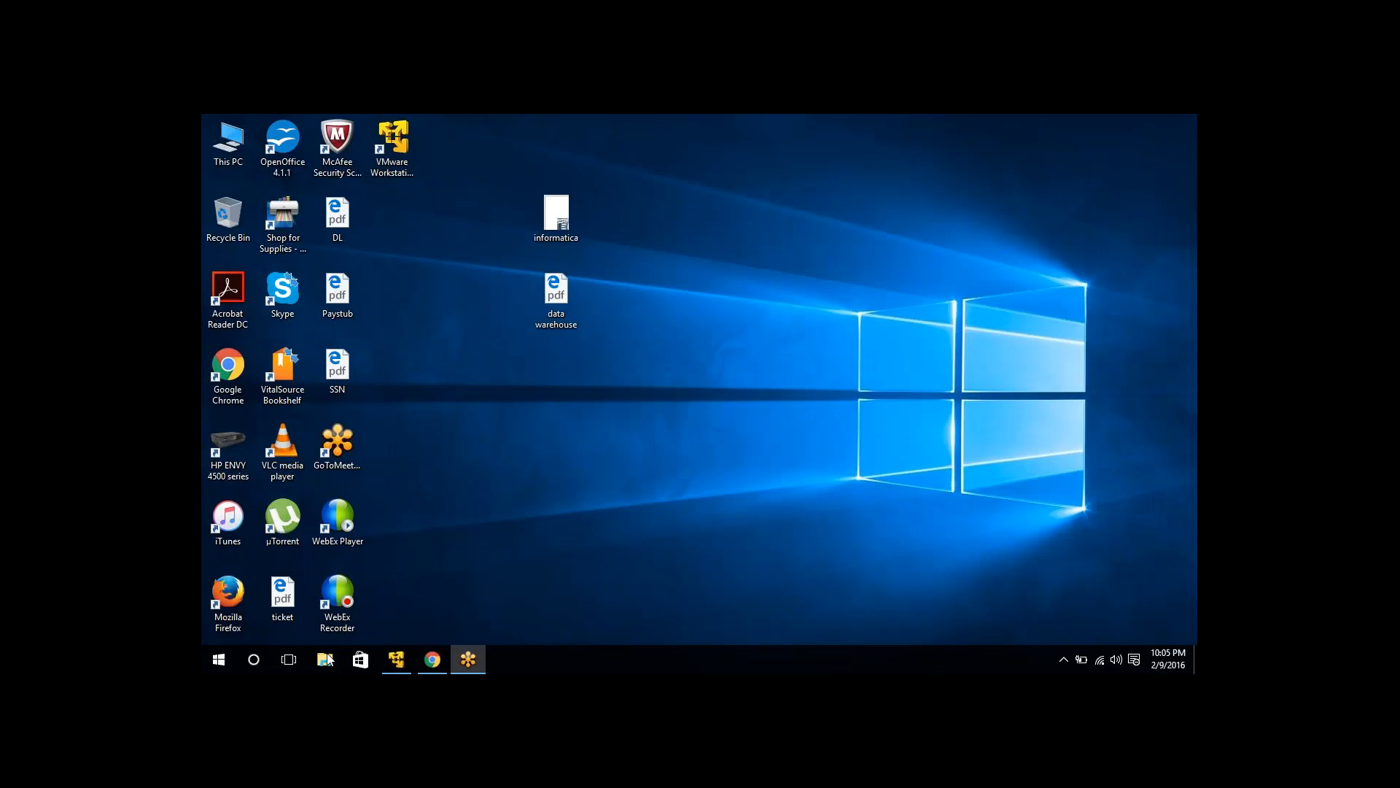
left_click(396, 659)
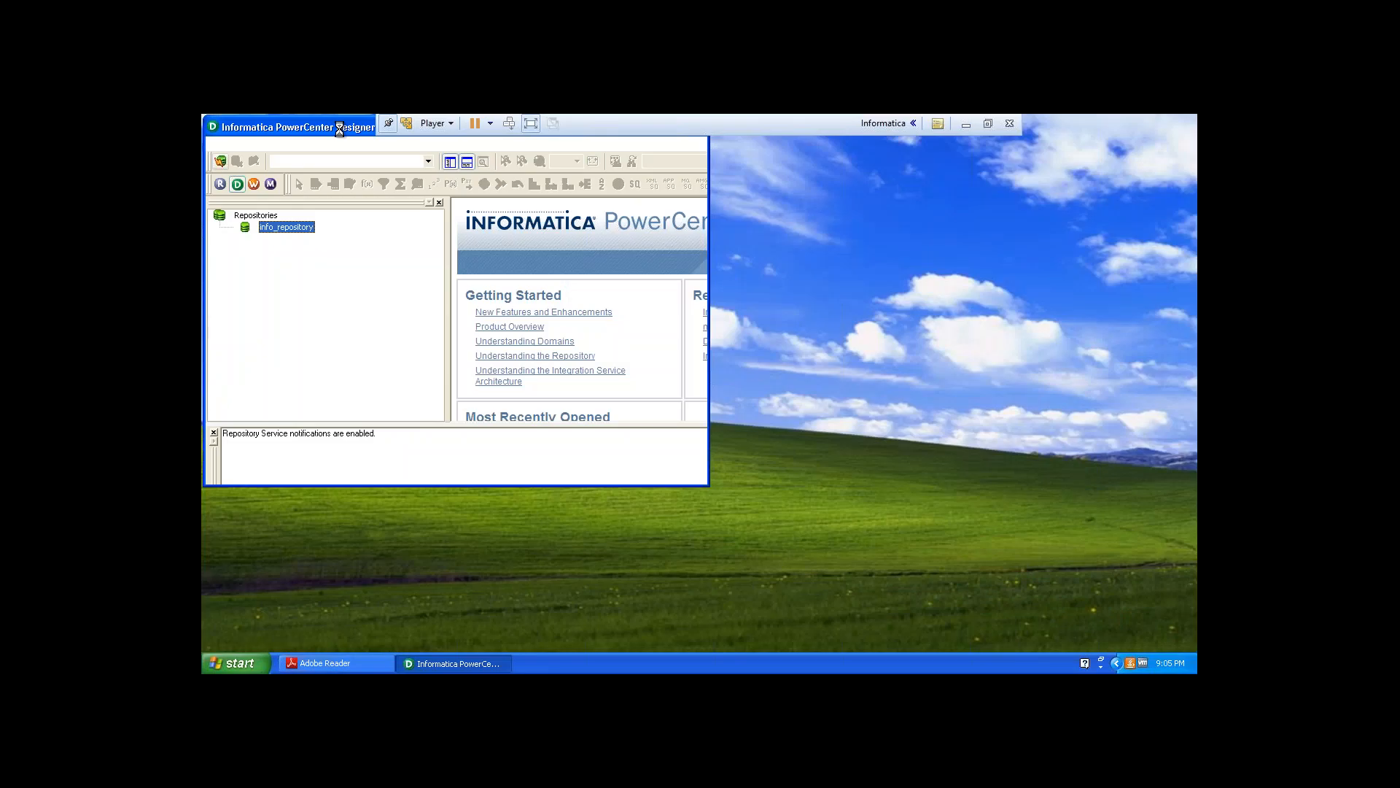
left_click_drag(350, 127, 591, 172)
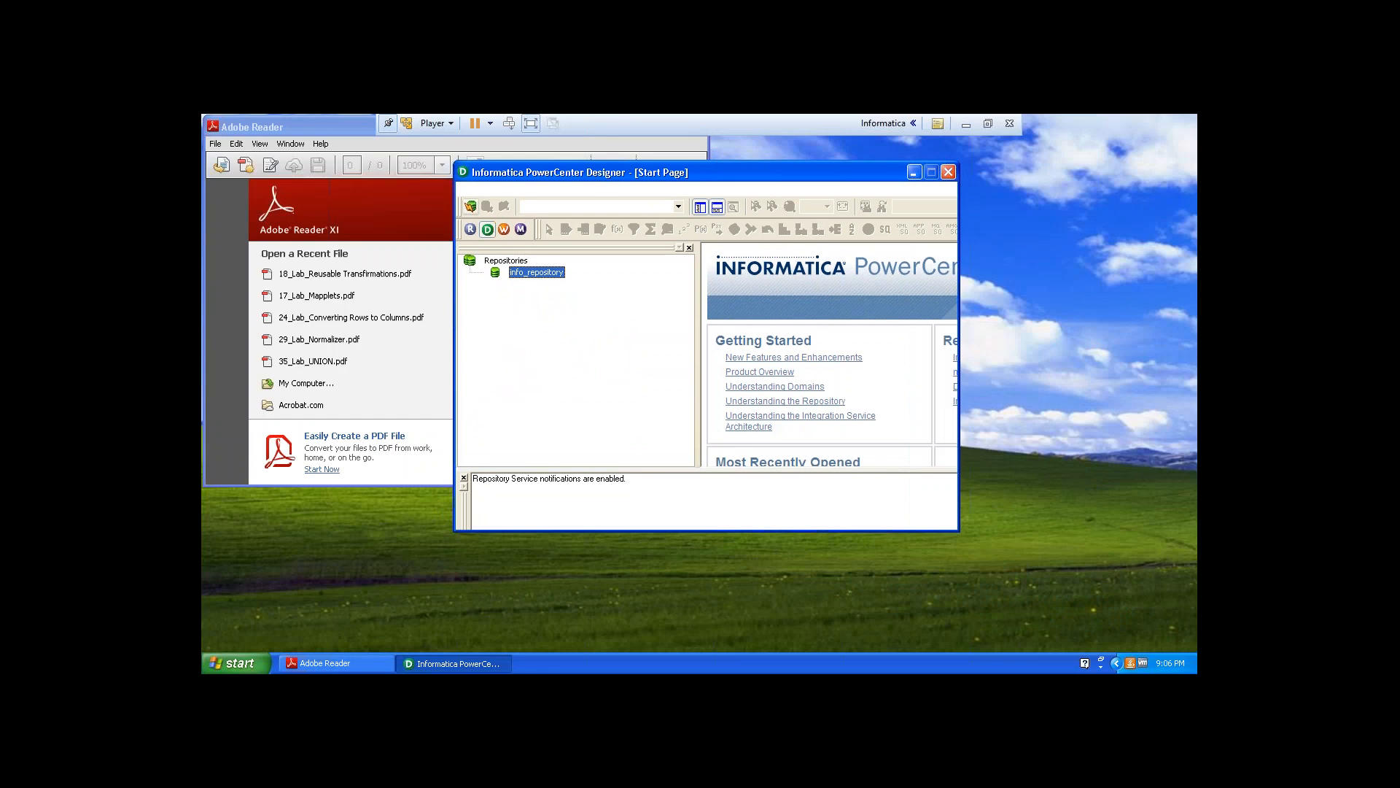
left_click(321, 127)
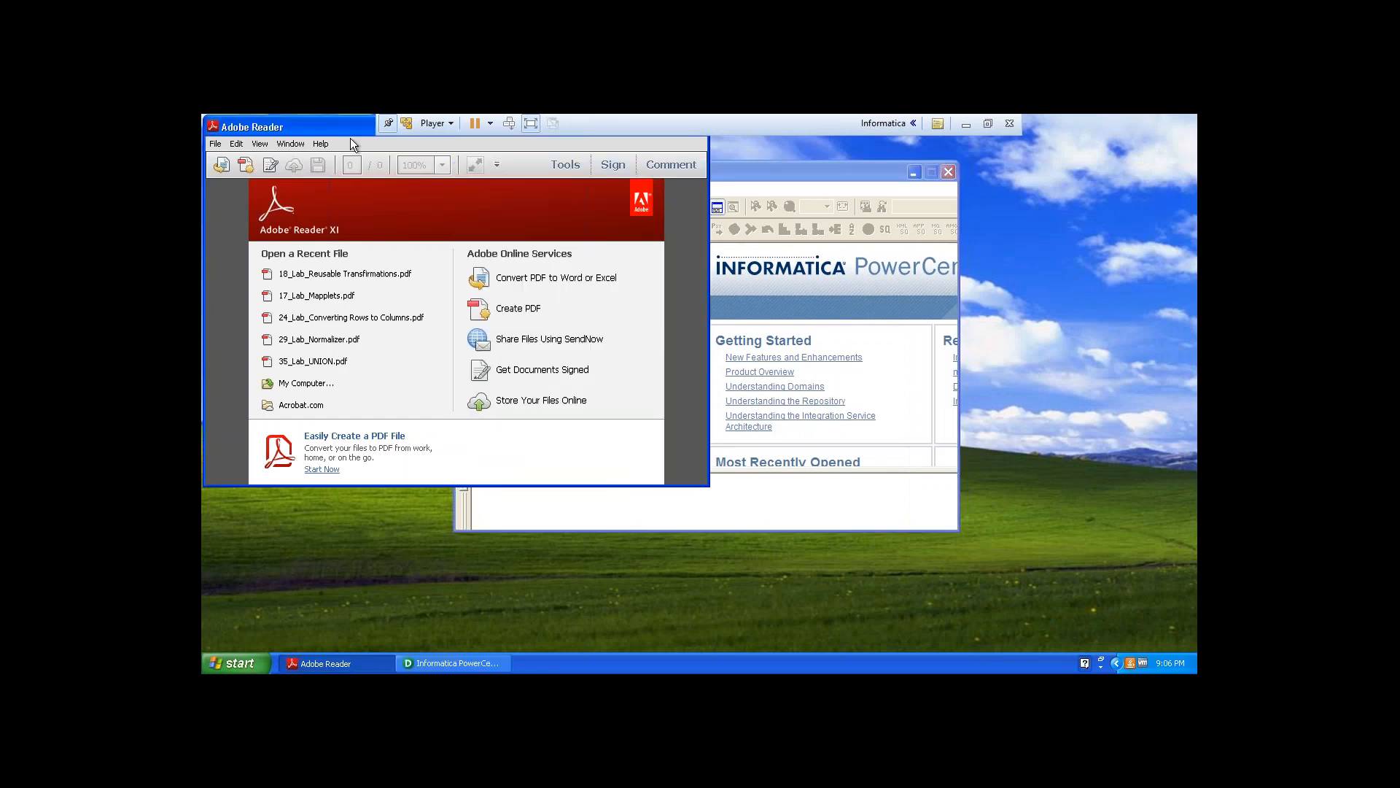
left_click_drag(350, 138, 362, 232)
left_click(678, 208)
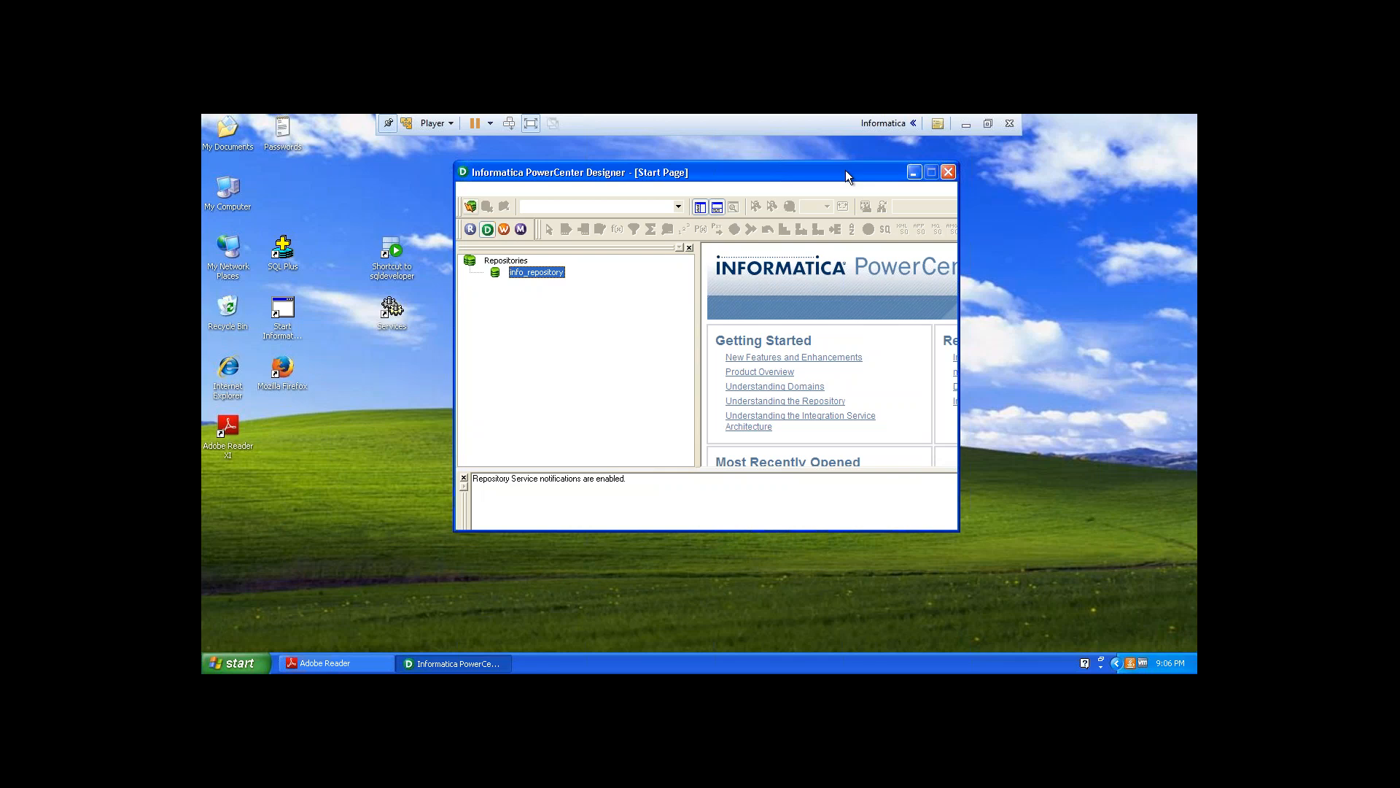
Open the connection dialog for the info_repository repository in PowerCenter Designer.
double_click(557, 271)
left_click(375, 665)
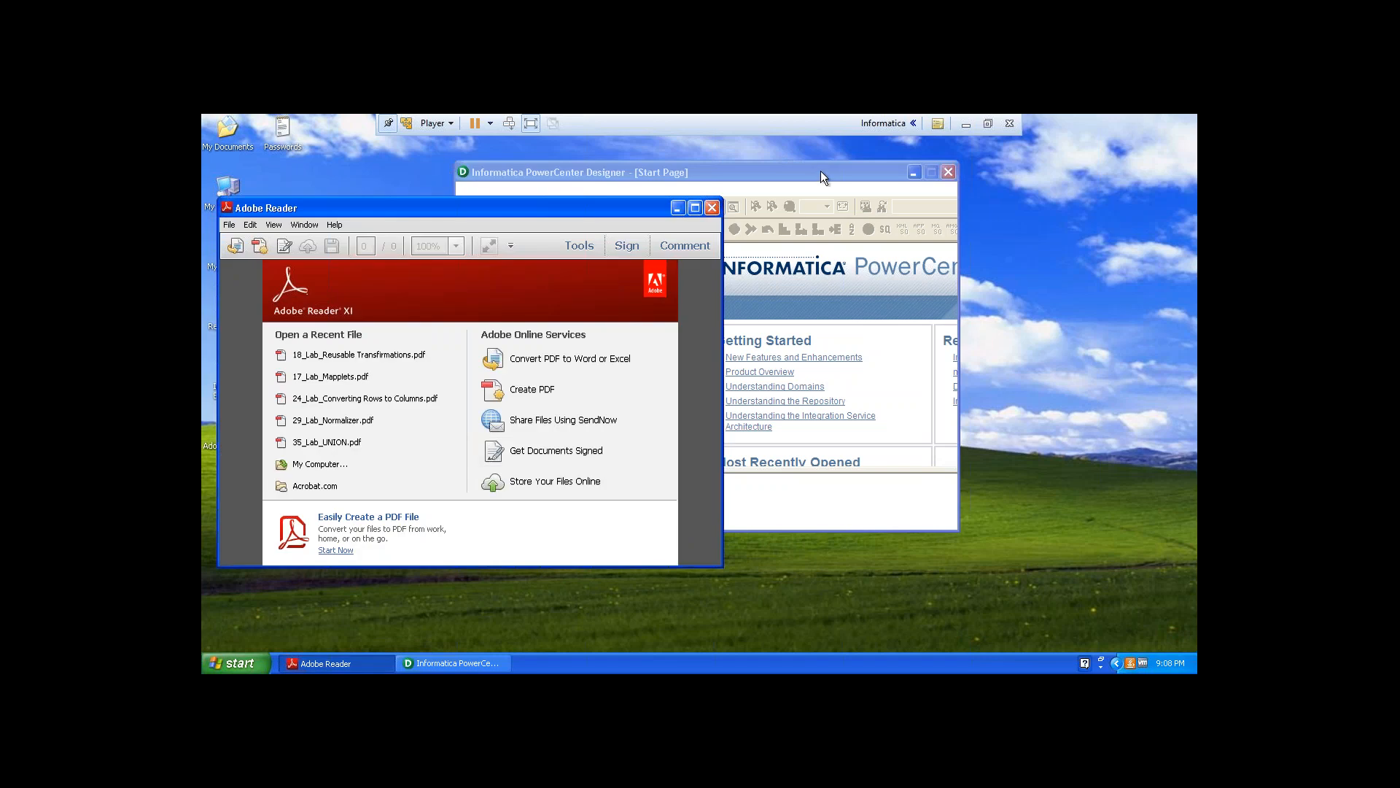
left_click(819, 174)
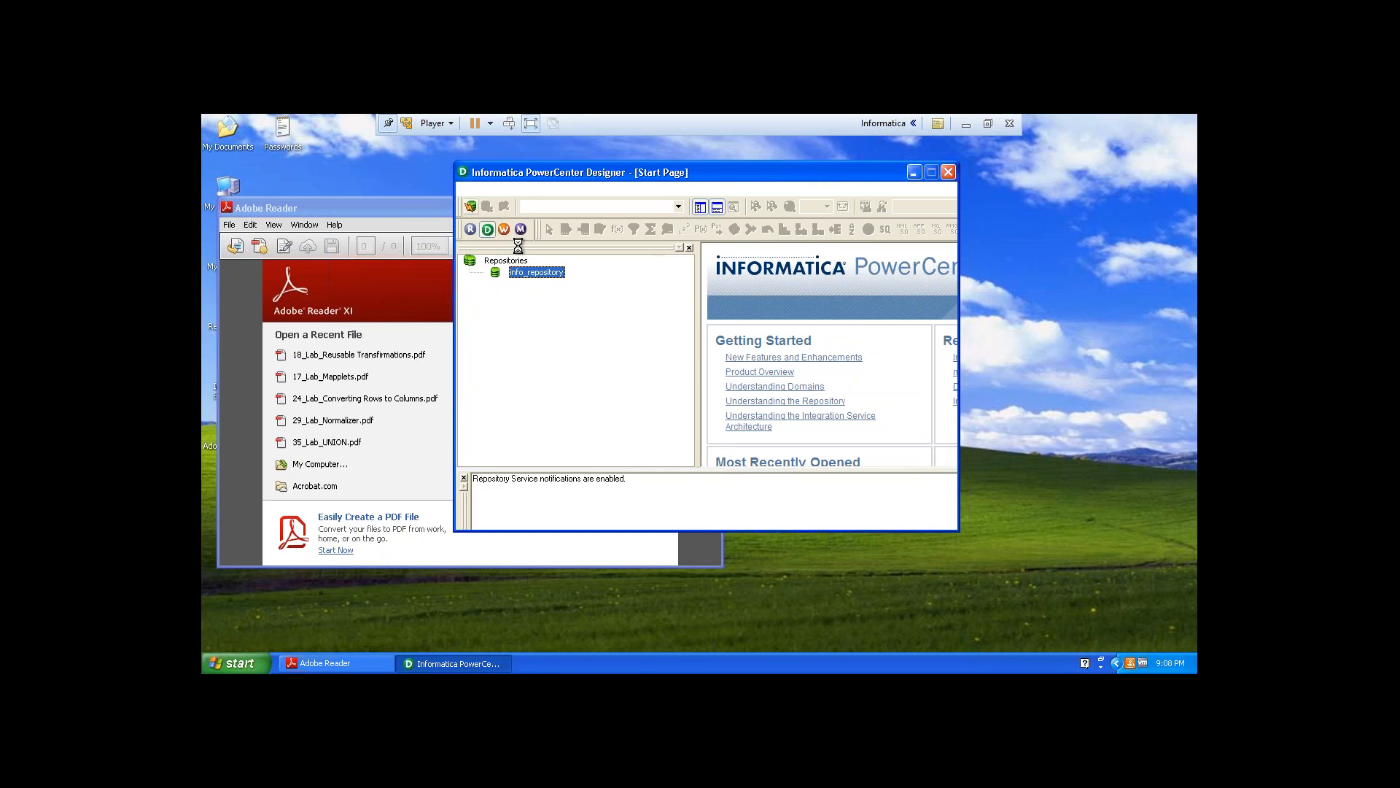
left_click(411, 208)
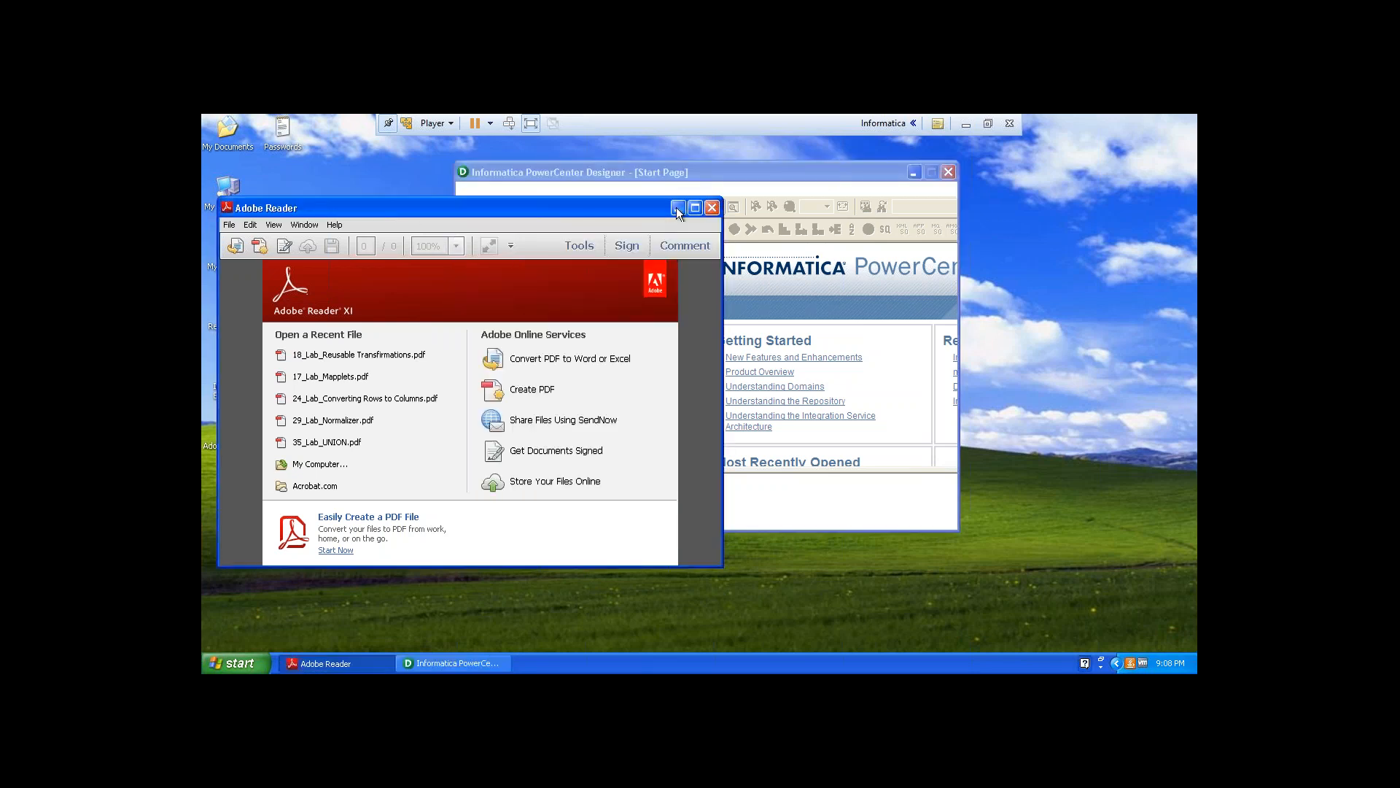
left_click(677, 209)
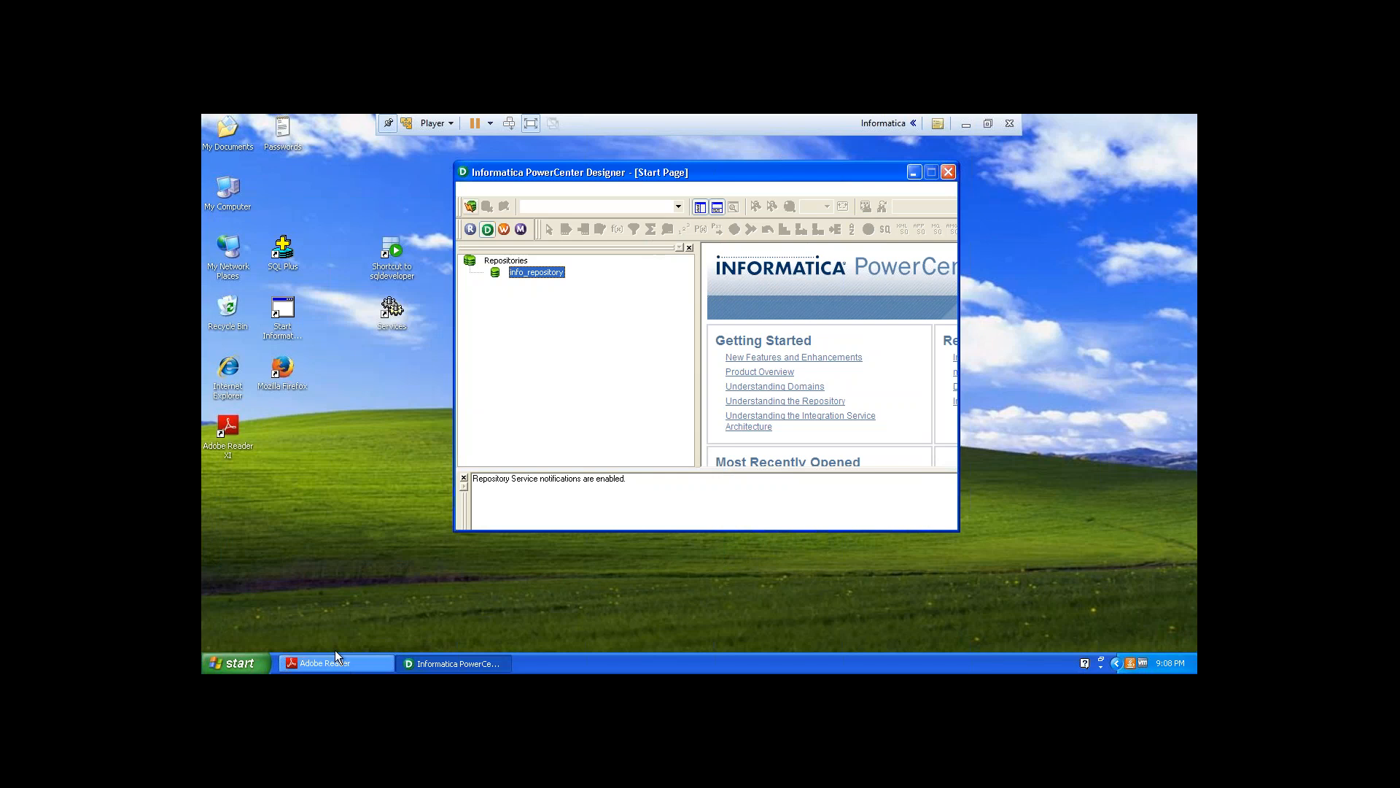
Open the employee text file in the C:\flat2 folder to review its data, then close Notepad.
left_click(214, 668)
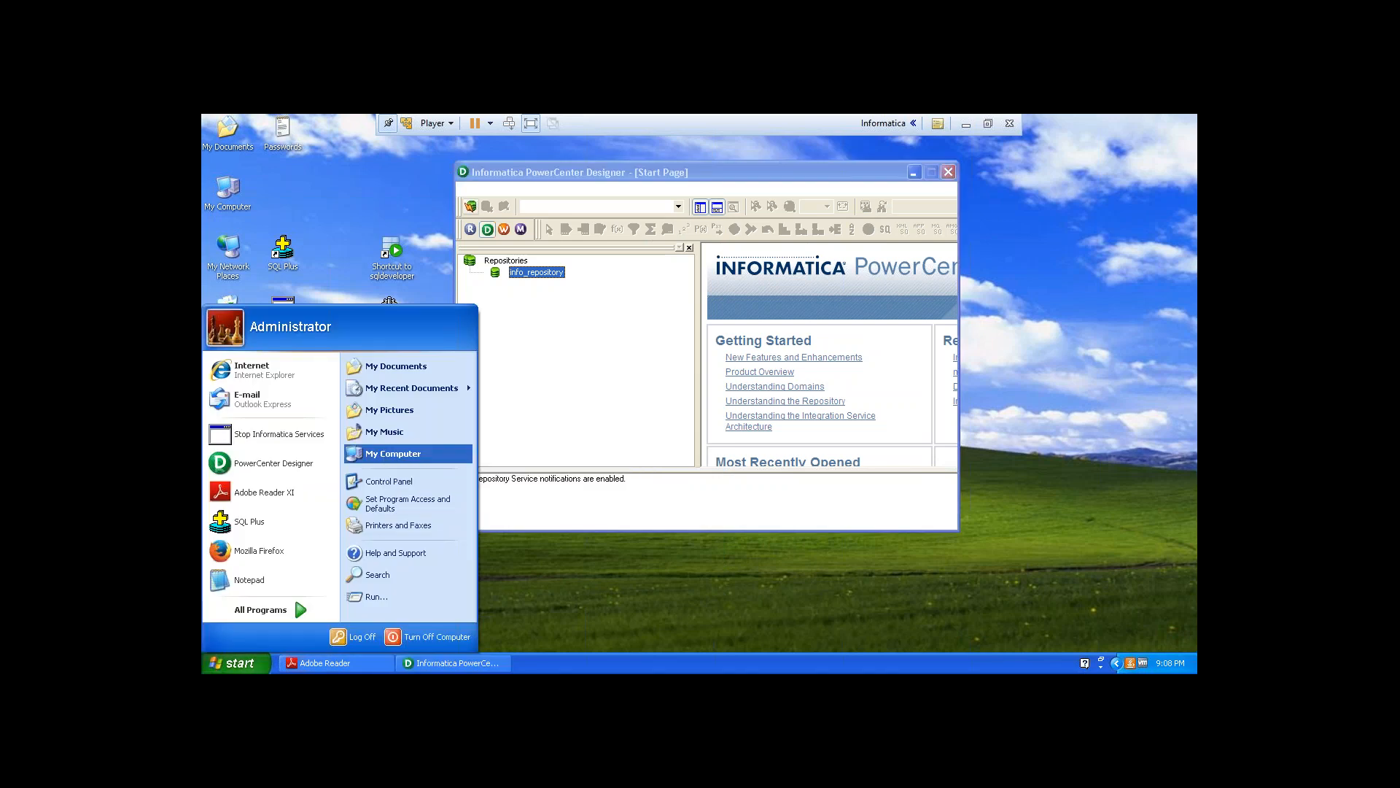
left_click(407, 454)
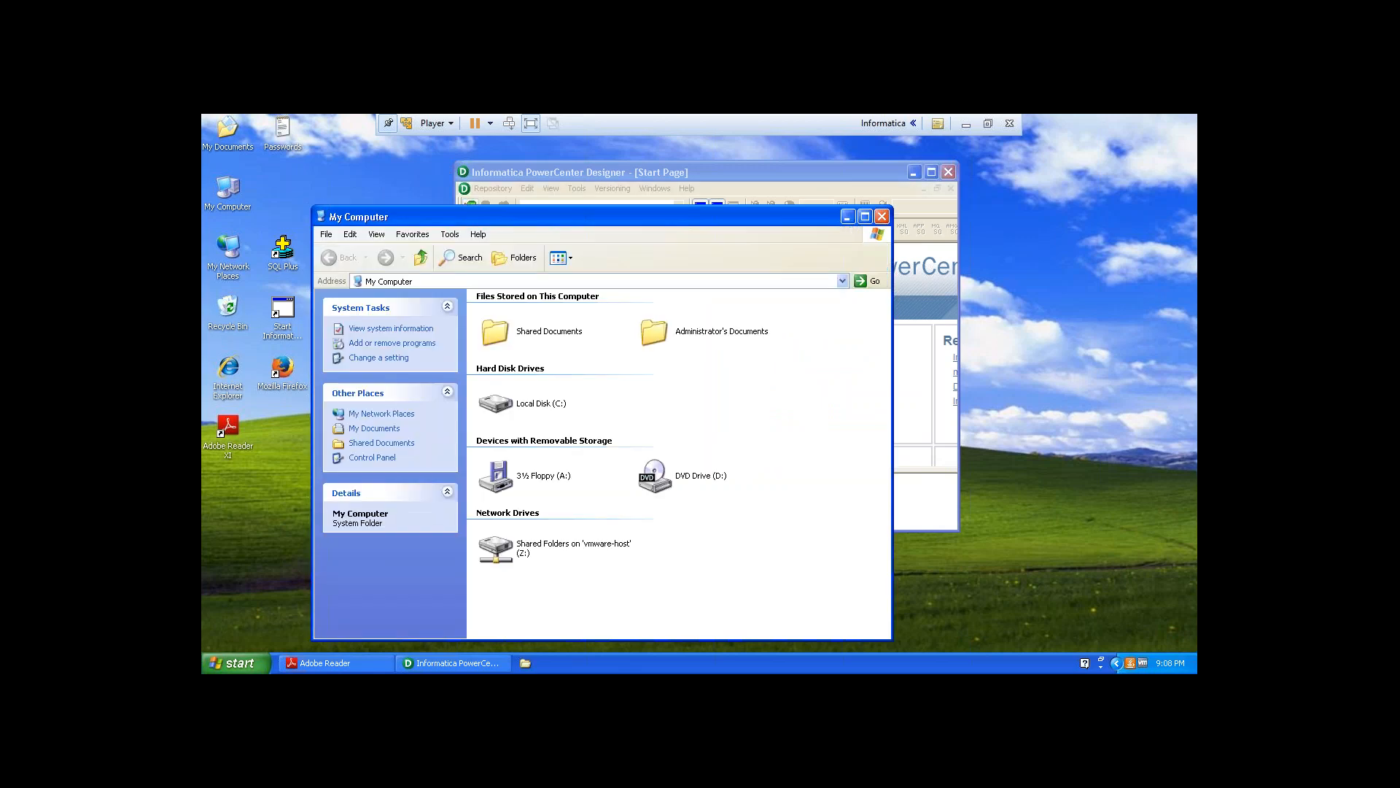
left_click(531, 411)
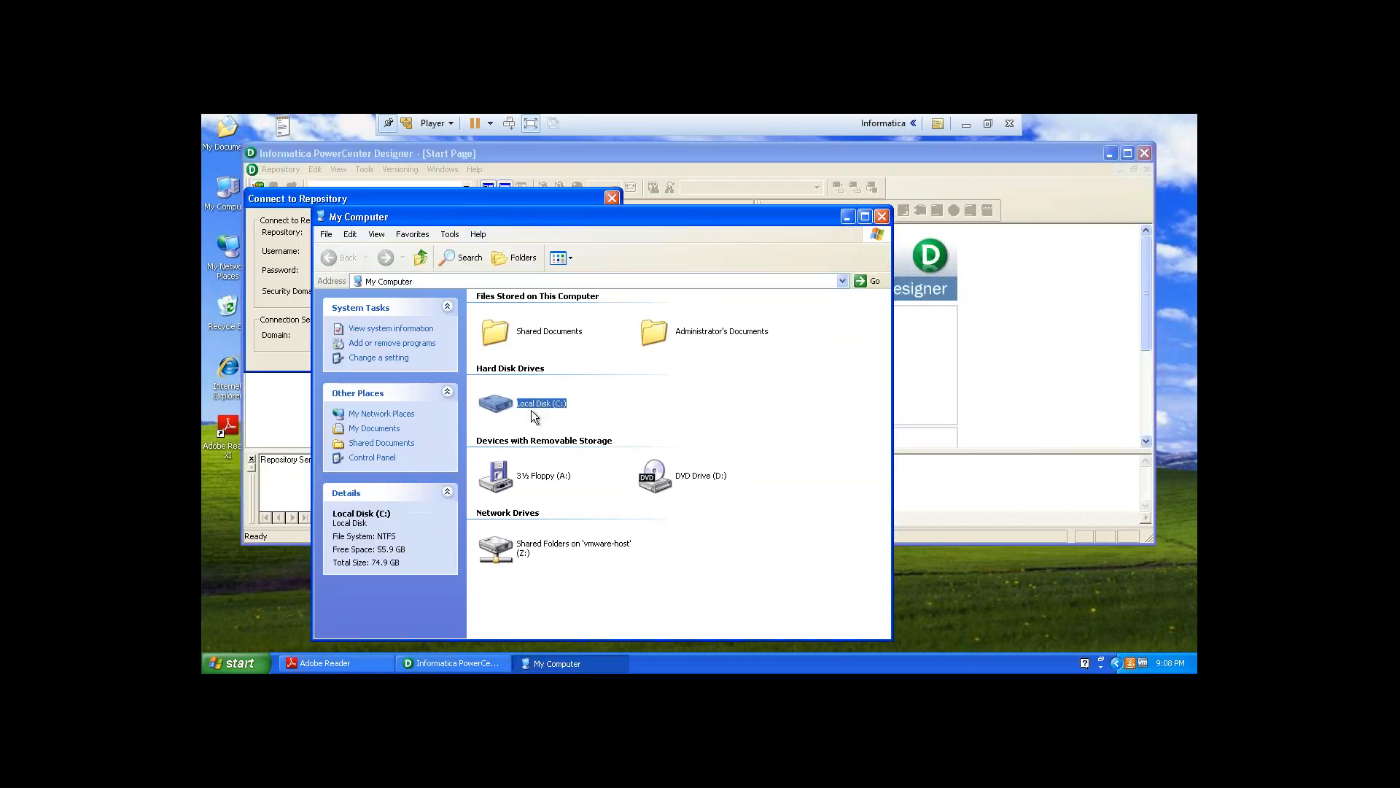
double_click(531, 409)
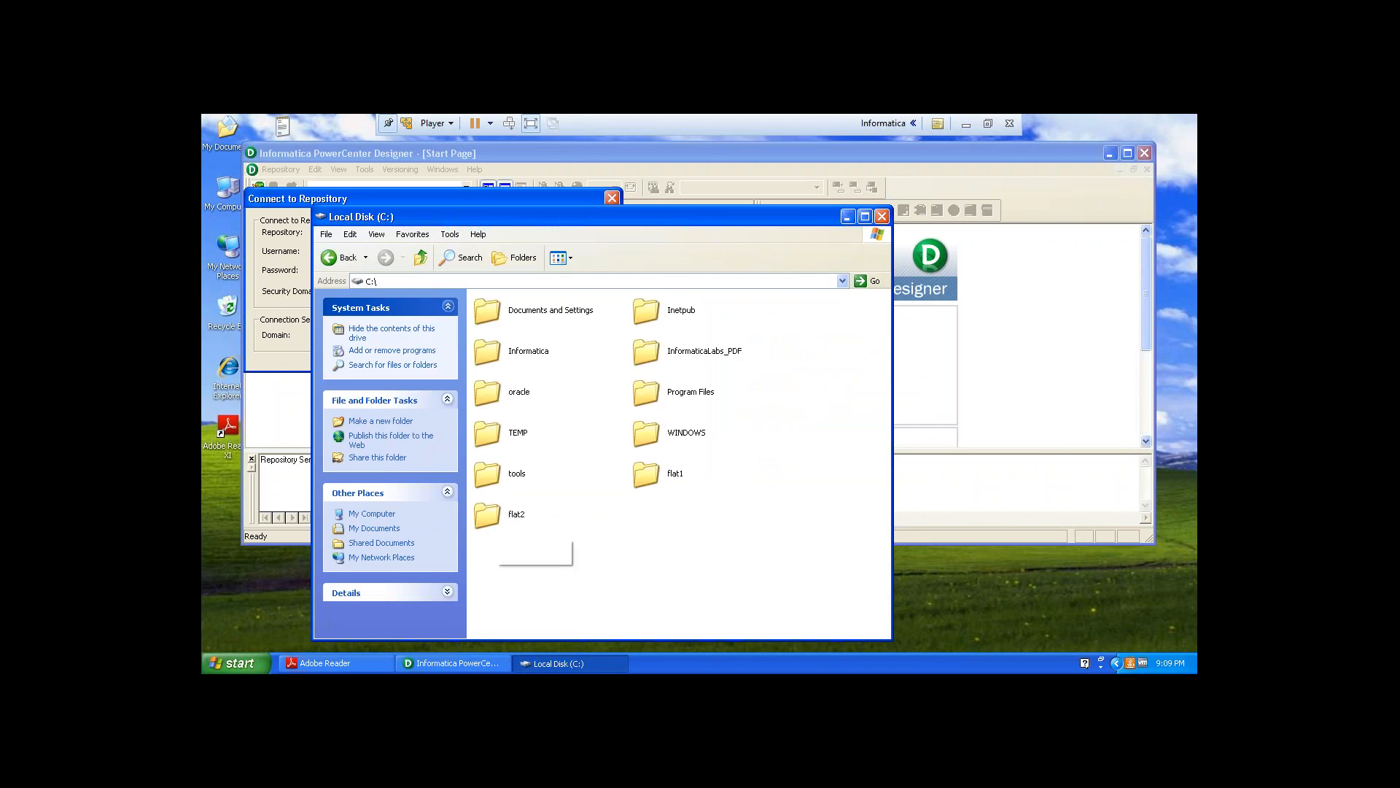
double_click(495, 522)
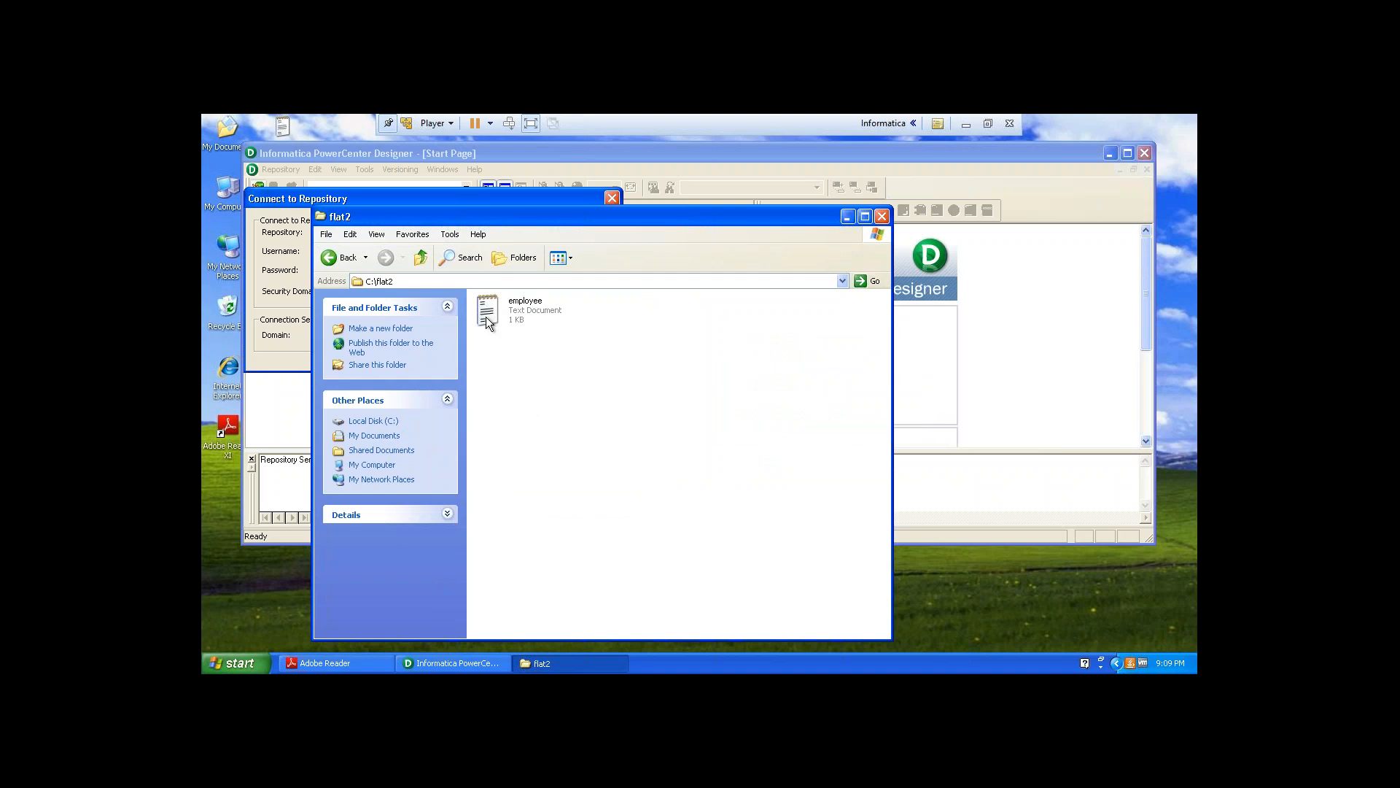
left_click(486, 316)
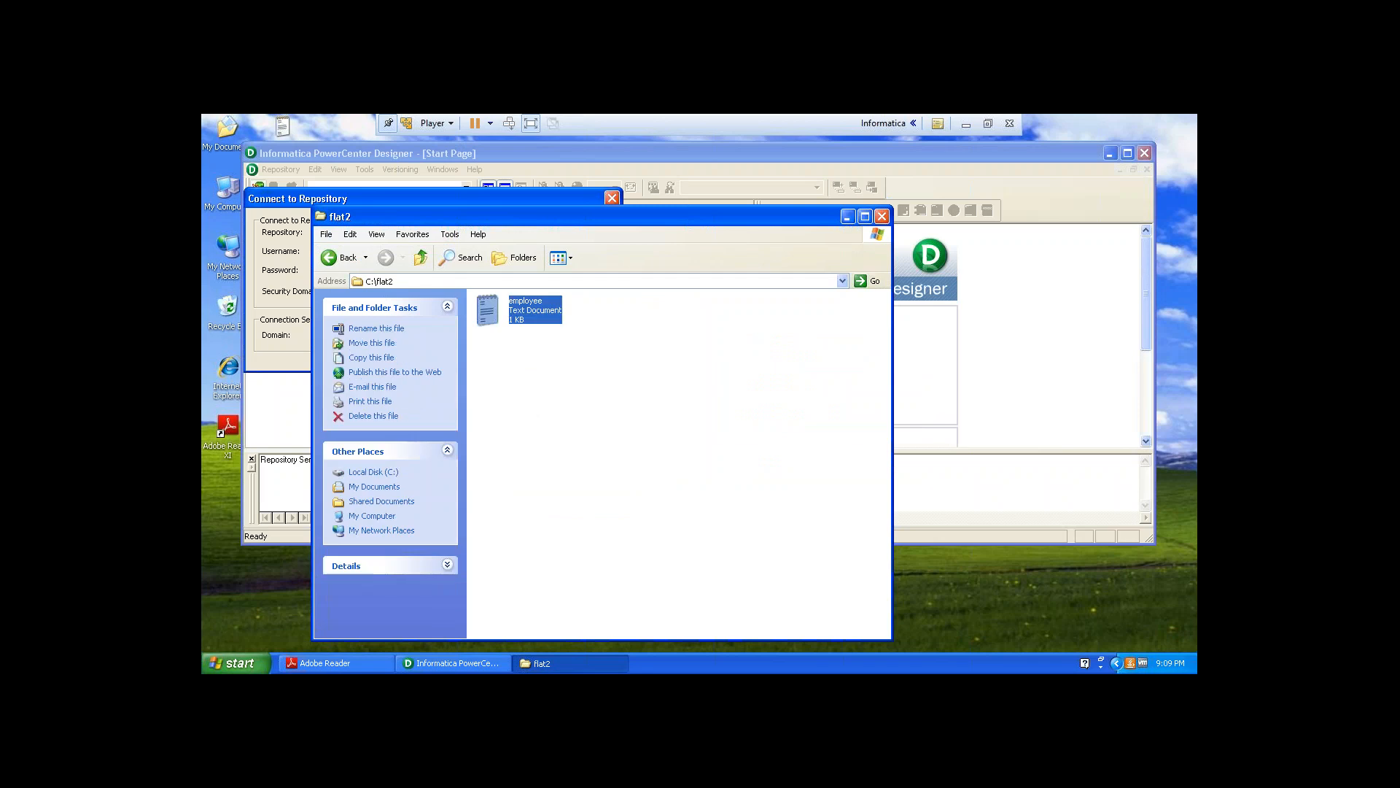
double_click(487, 313)
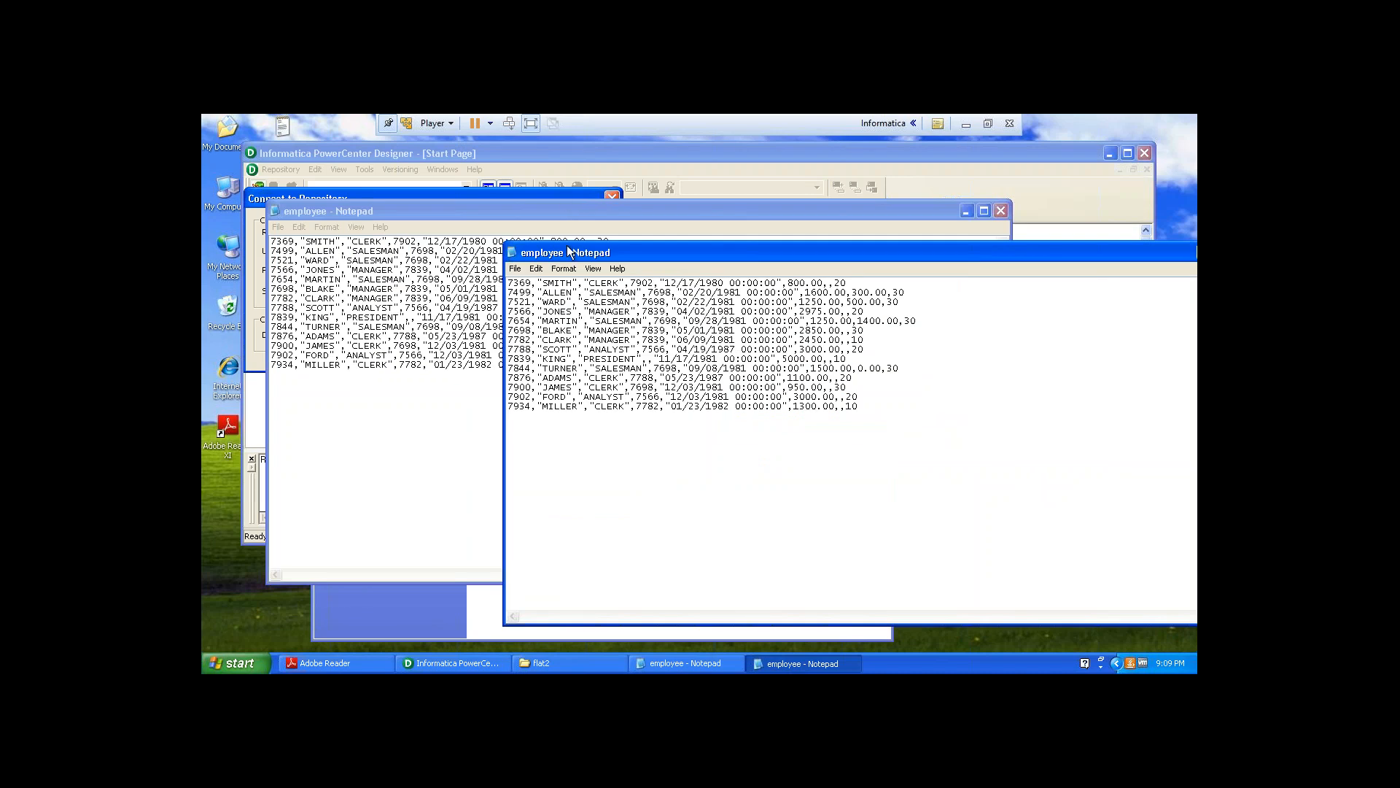
left_click_drag(576, 251, 707, 209)
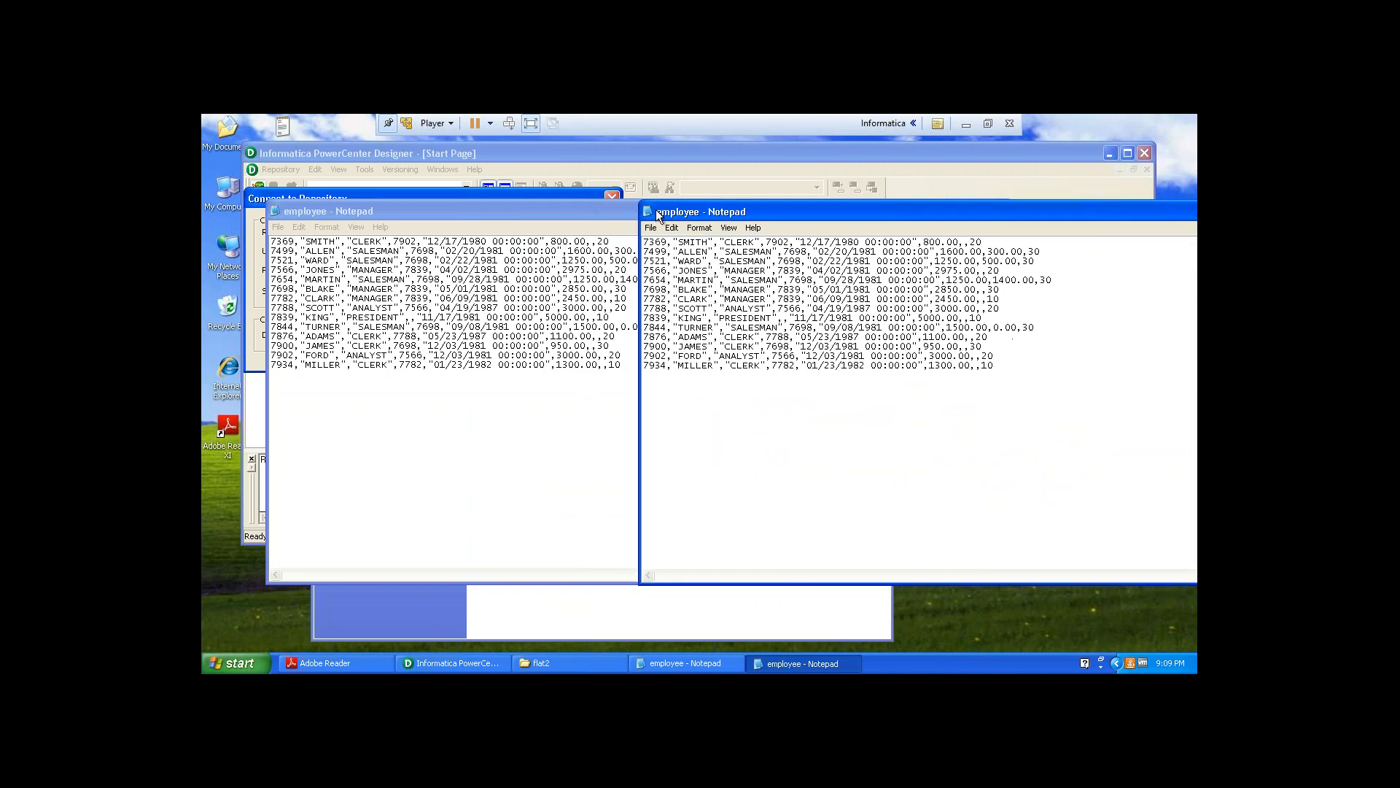
right_click(772, 209)
left_click(802, 295)
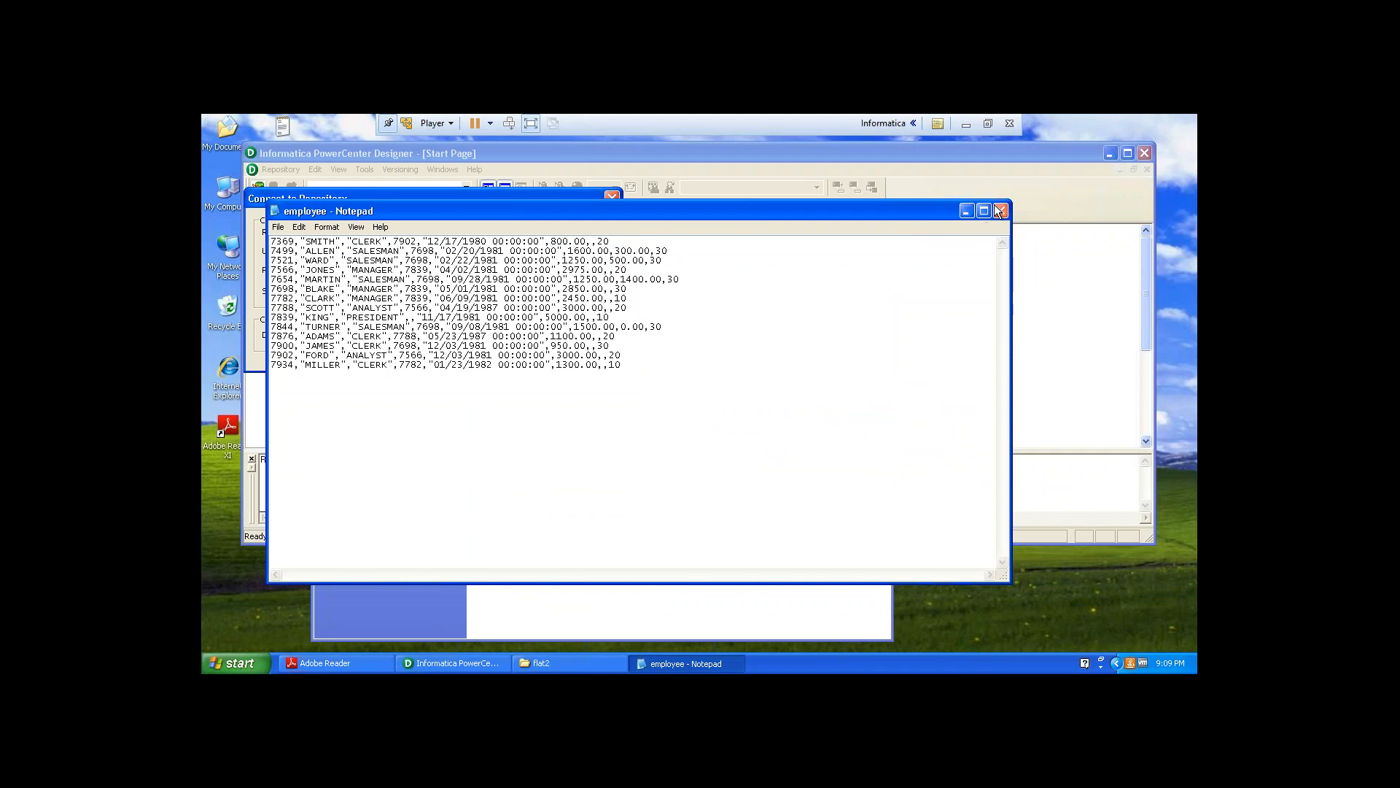
left_click(998, 211)
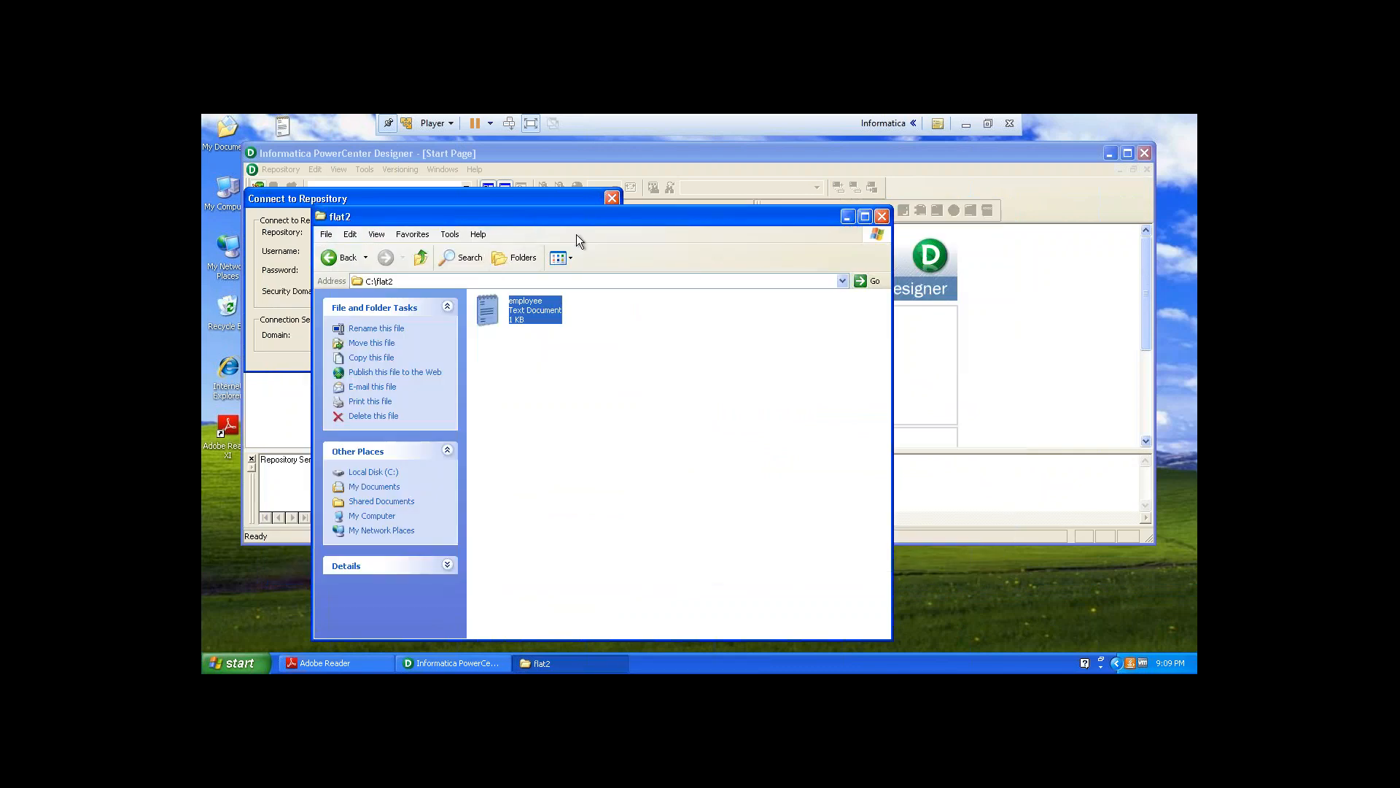
Enter the Administrator account password and try to connect to info_repository.
left_click_drag(583, 217, 892, 254)
left_click(481, 272)
type("**")
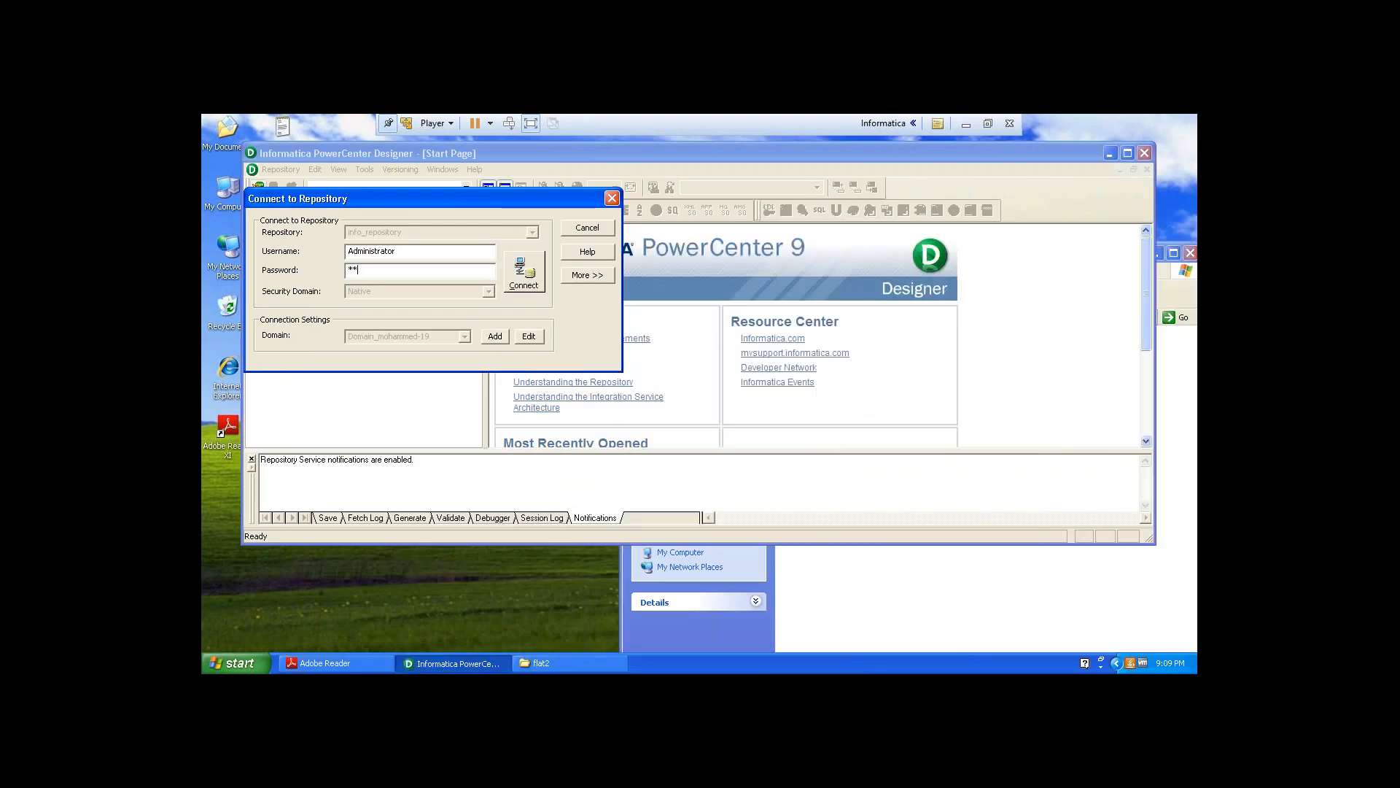
type("***")
left_click(538, 271)
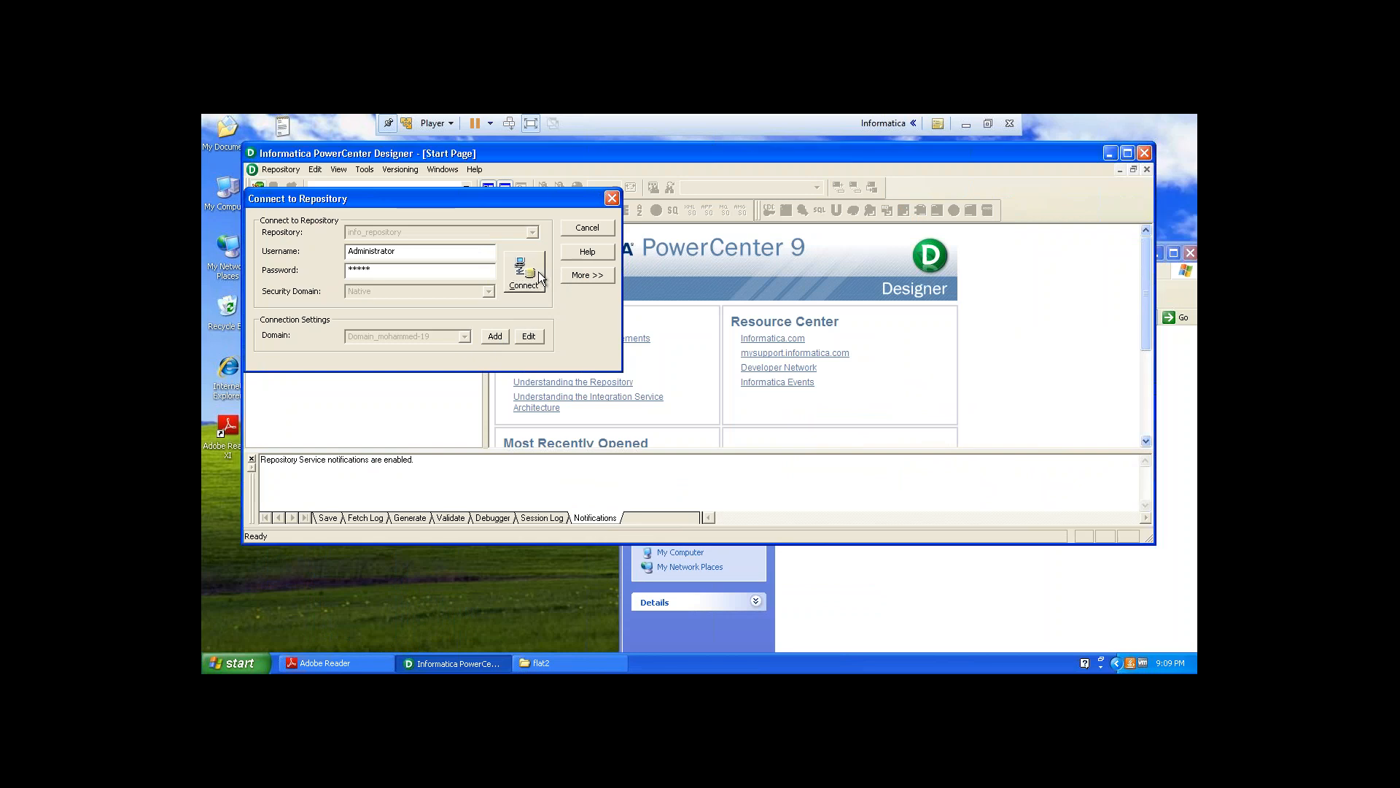
Make a copy of the employee file inside the flat2 folder.
left_click(825, 583)
left_click(811, 343)
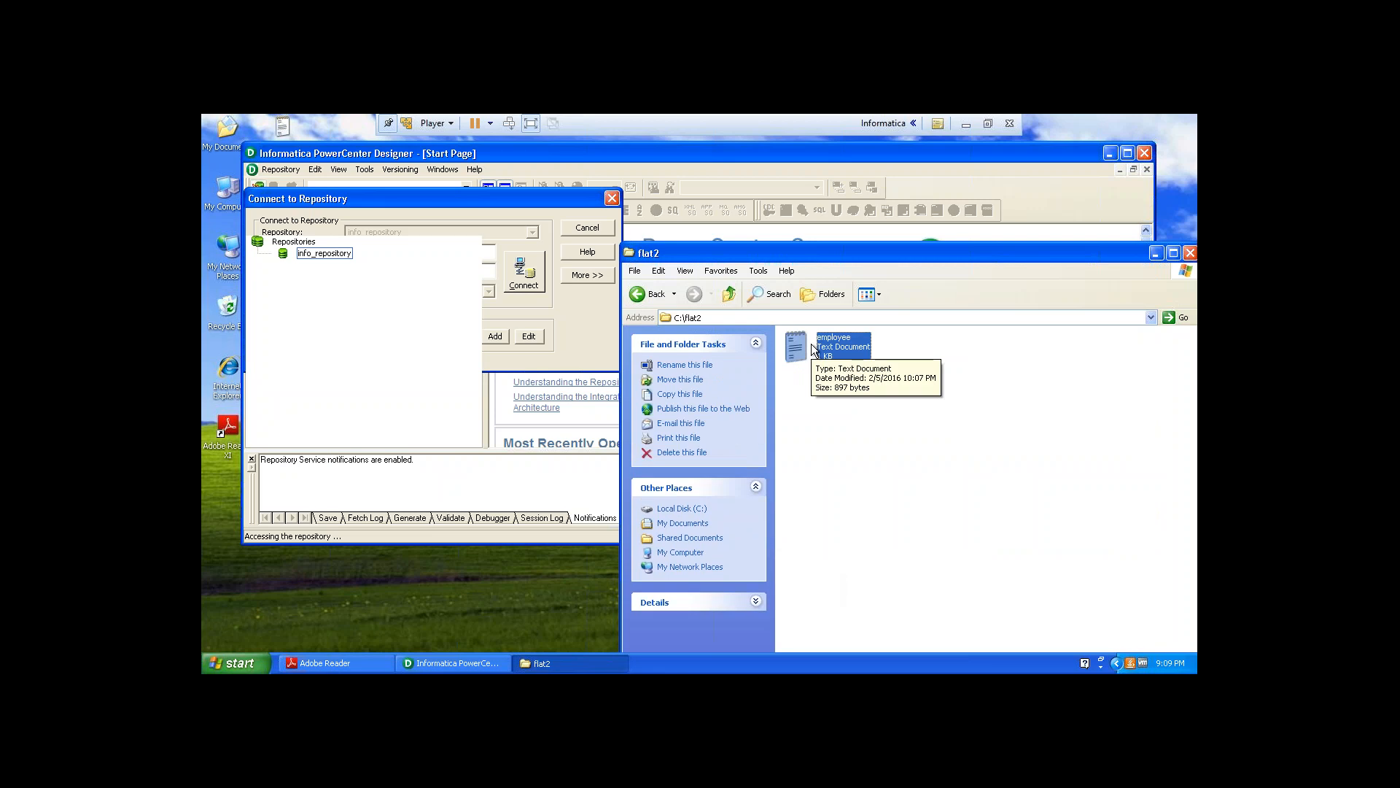
left_click(848, 432)
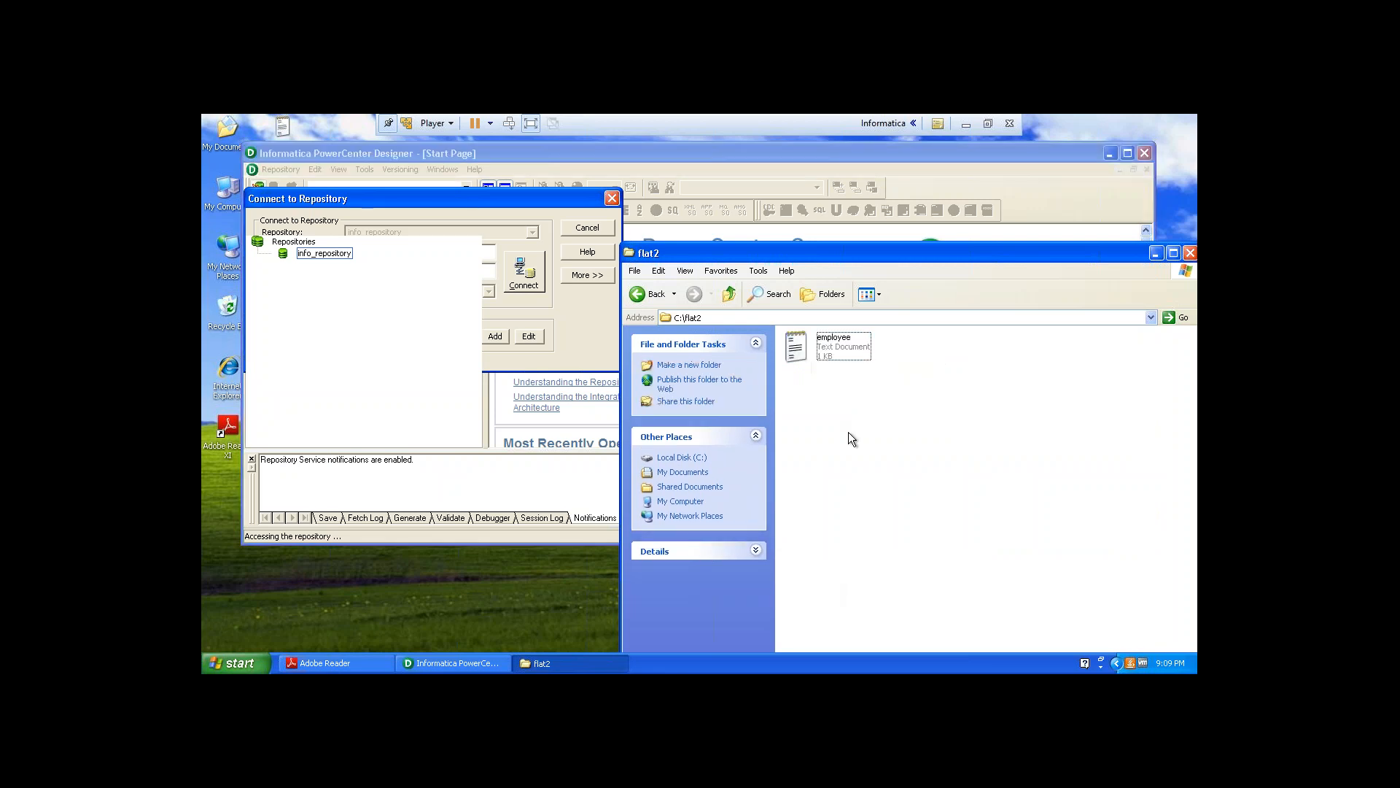
right_click(851, 434)
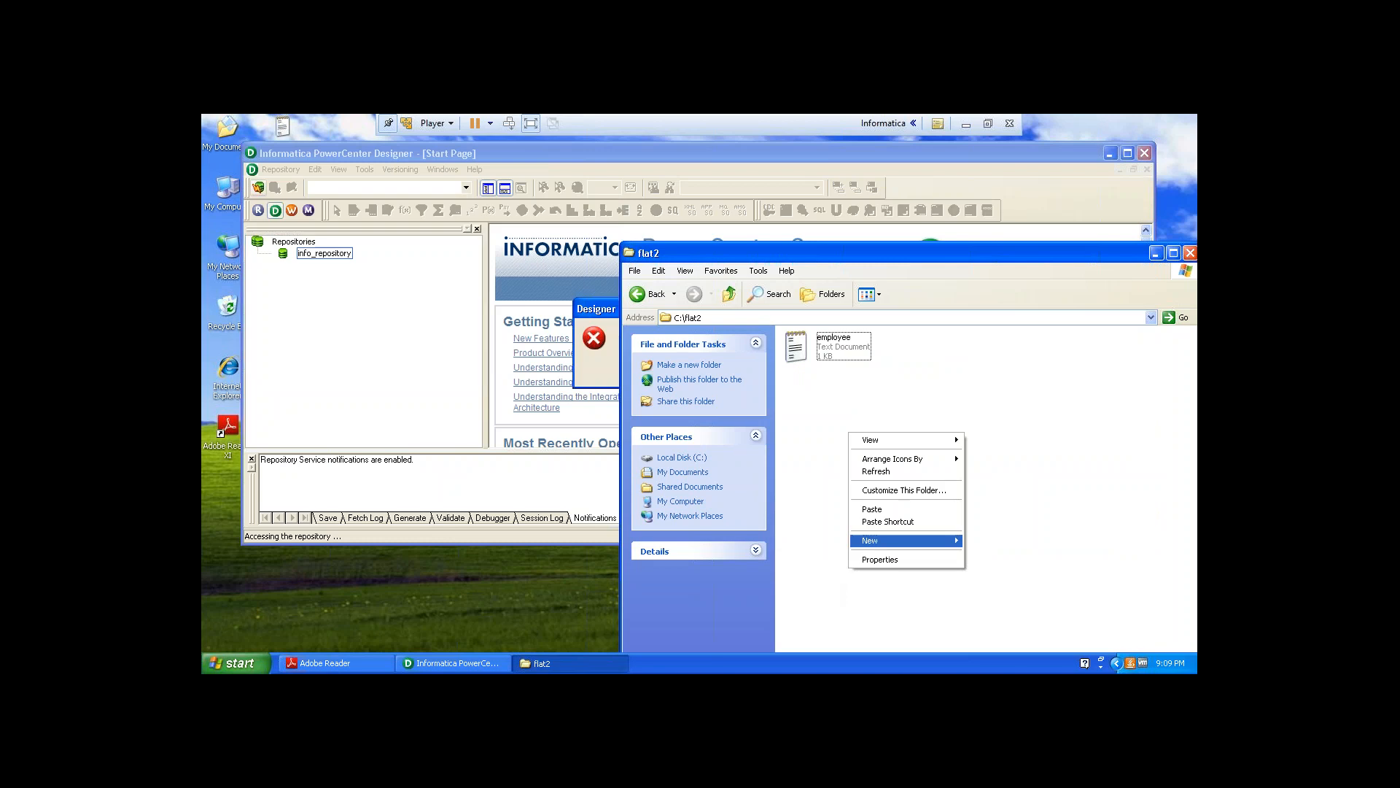
mouse_move(932, 540)
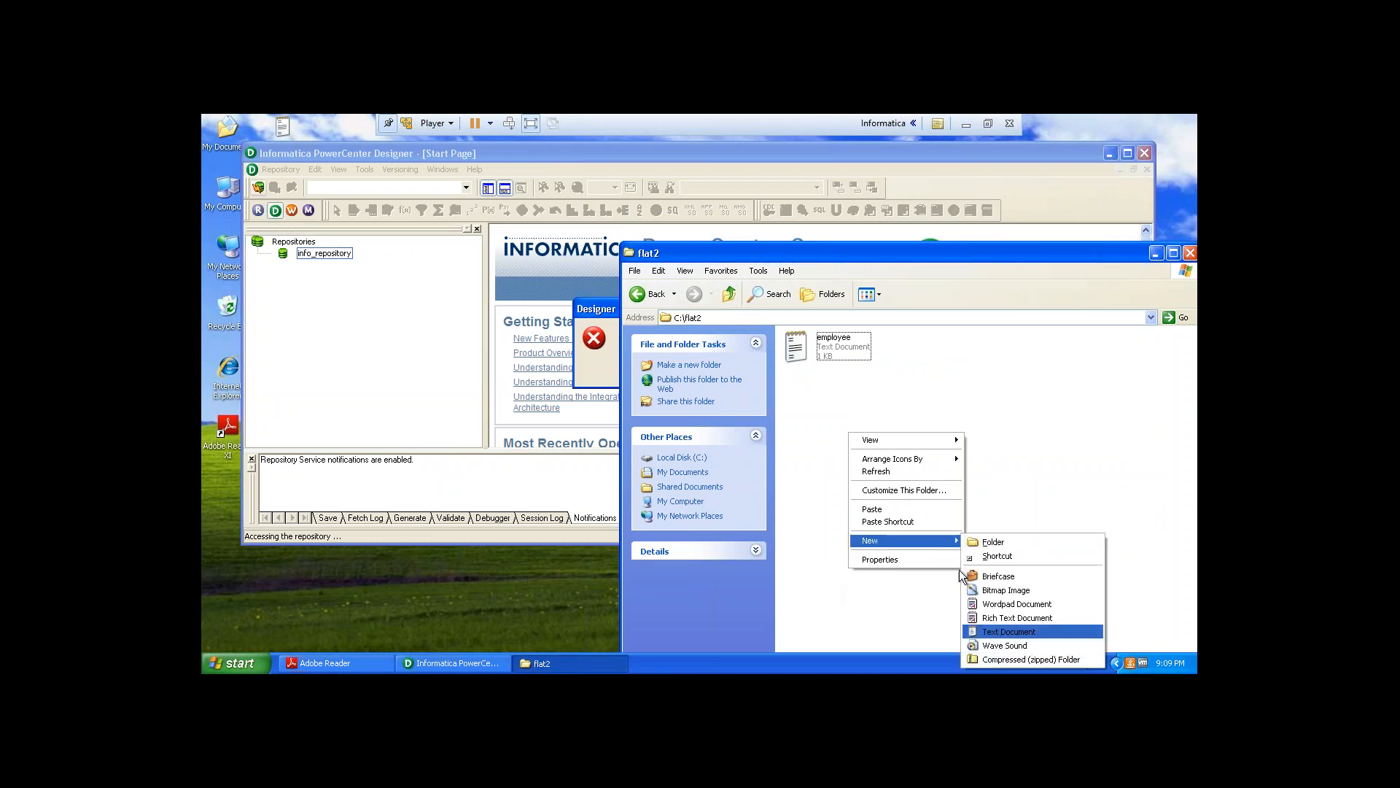
left_click(800, 337)
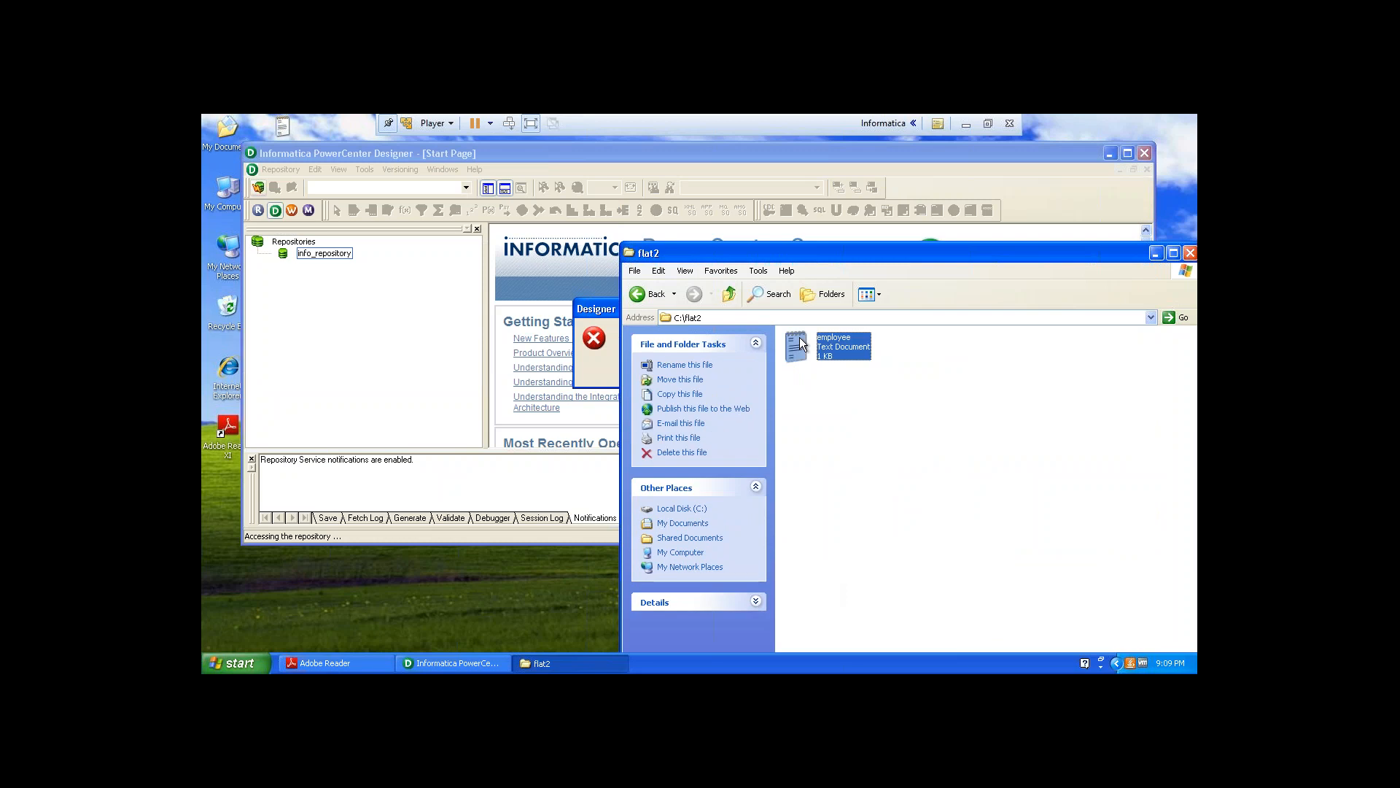
right_click(799, 337)
right_click(1000, 407)
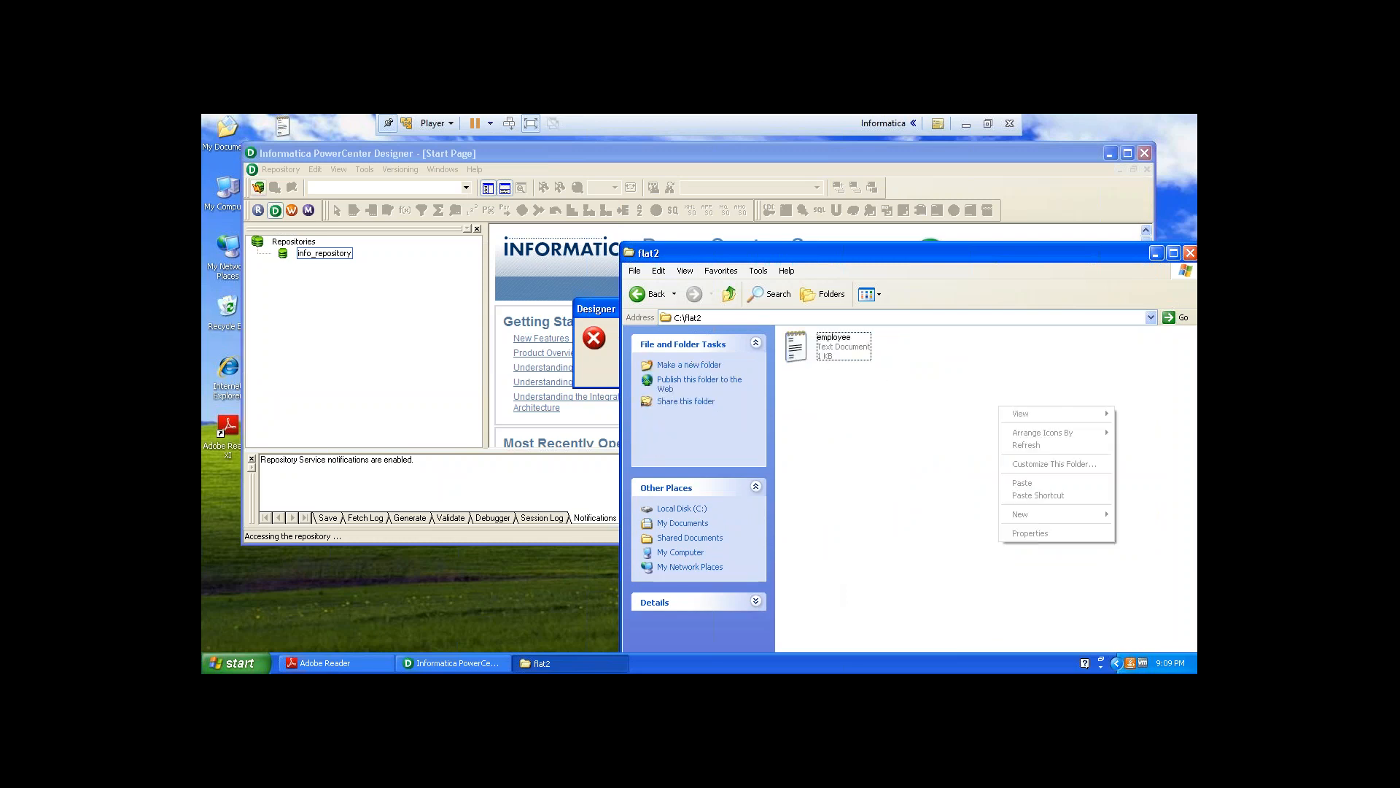
left_click(1042, 484)
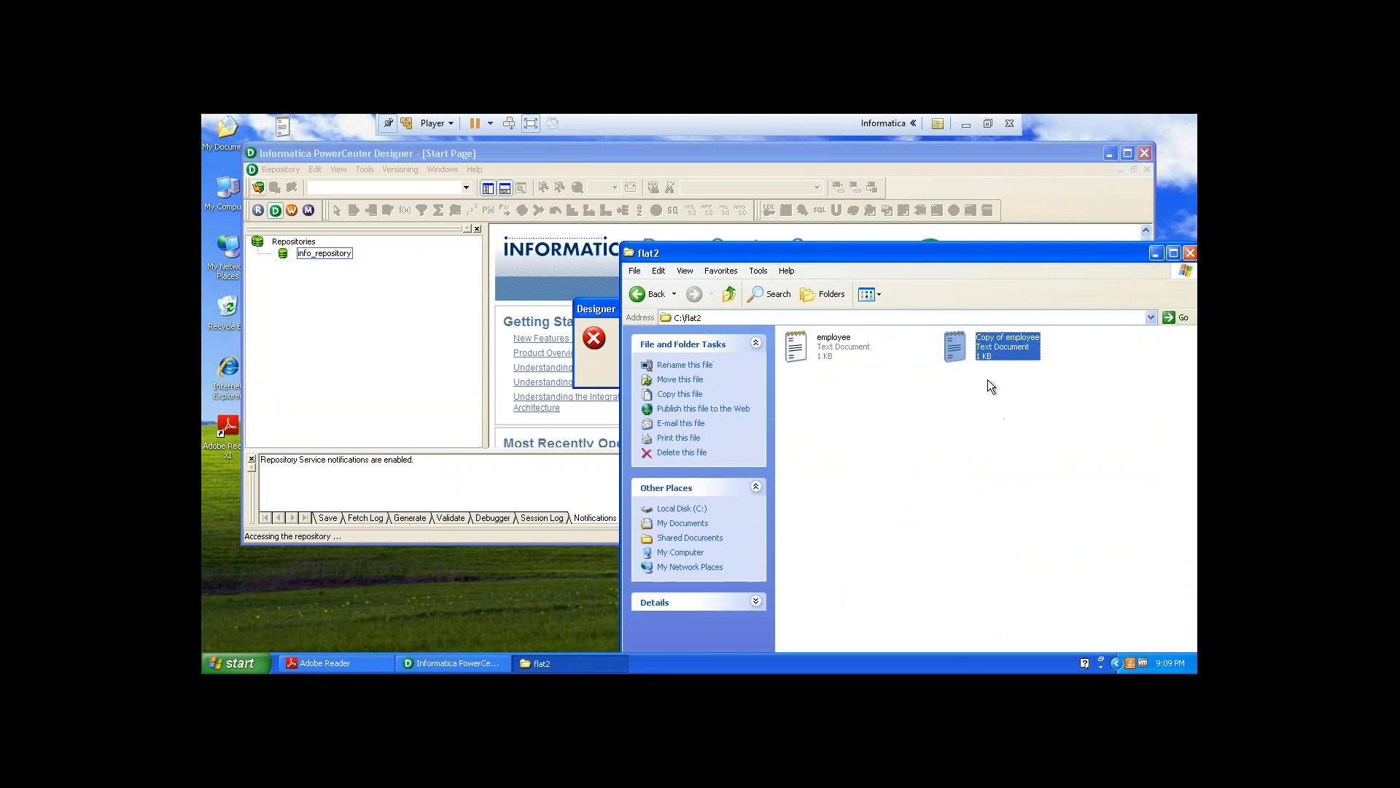
Acknowledge the repository connection error message in Designer.
left_click(609, 334)
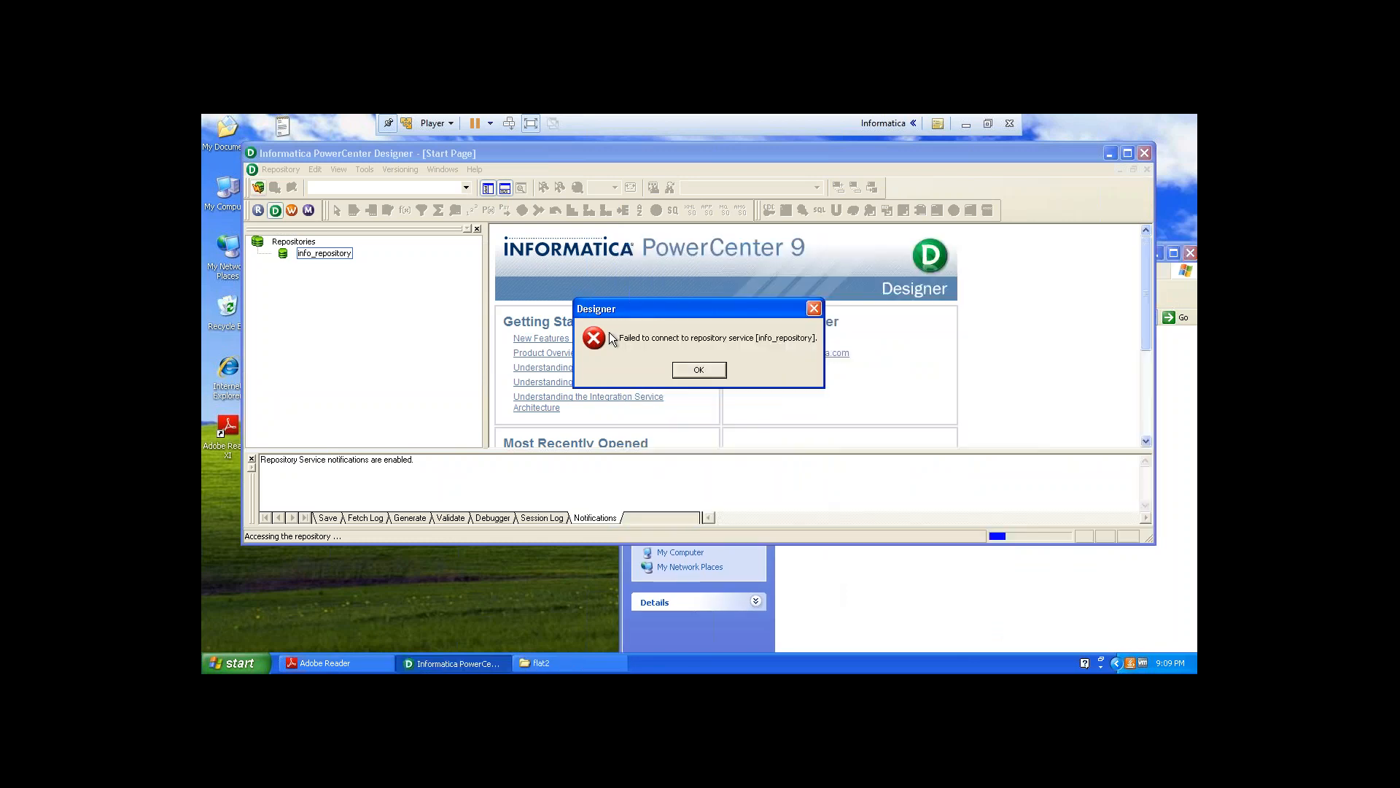
left_click(683, 369)
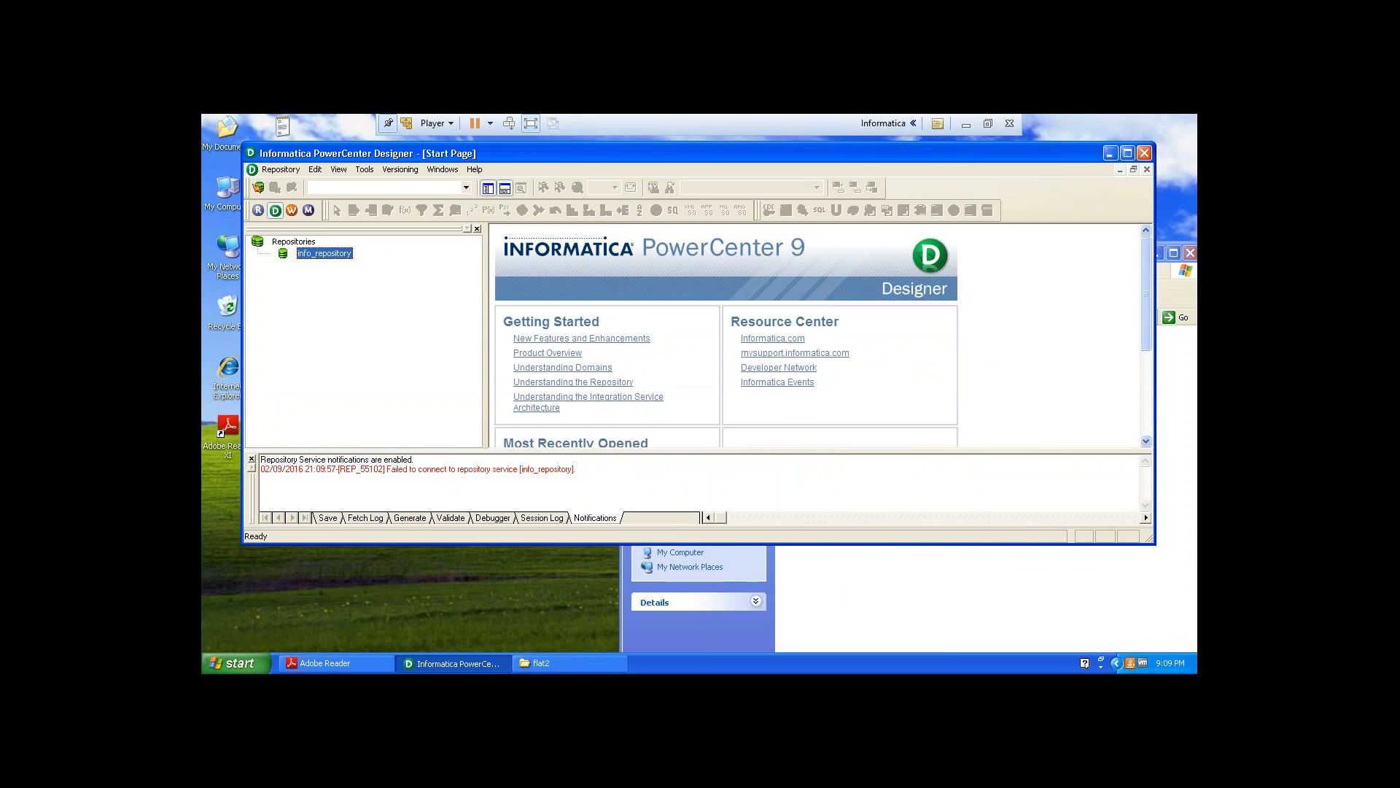
Rename the copied employee file in the flat2 folder to employeedup.
left_click(900, 583)
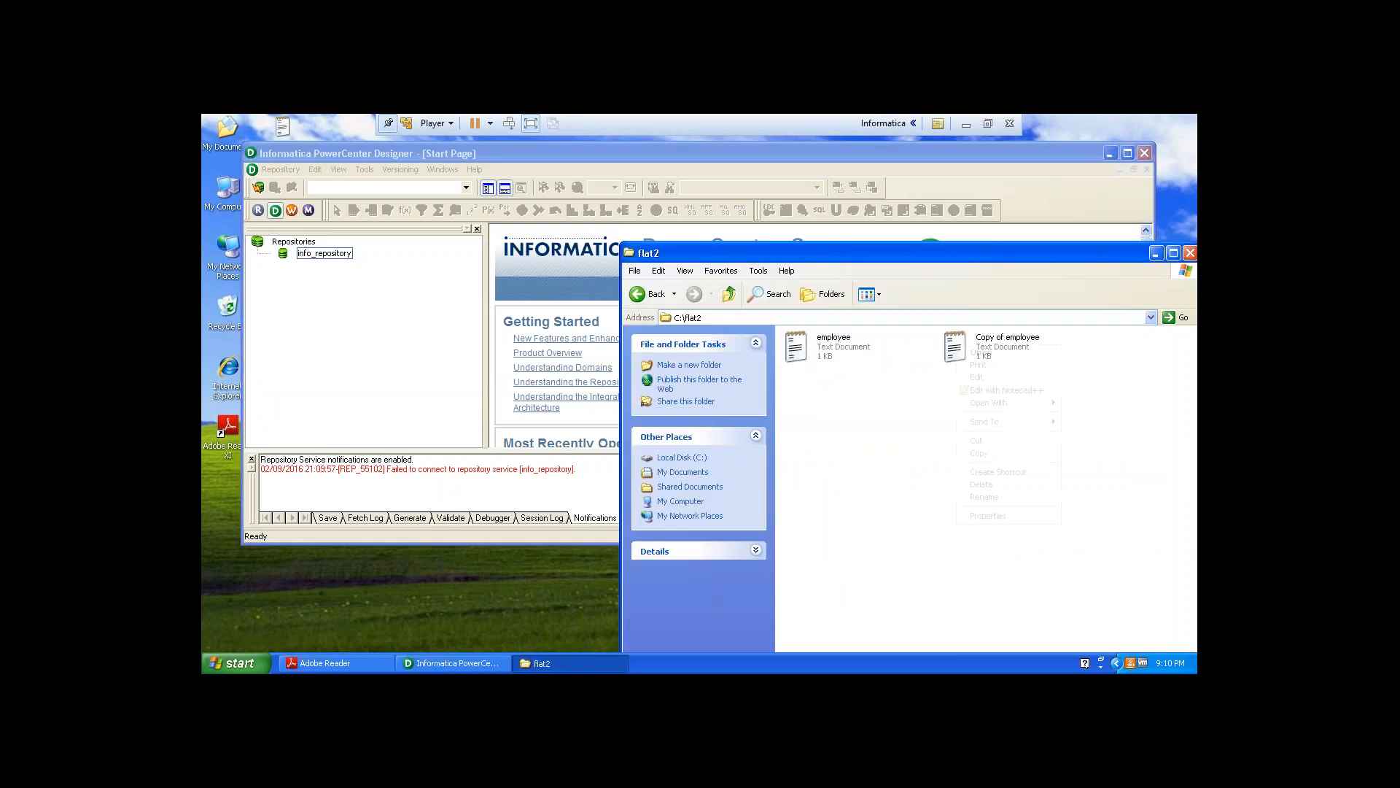
right_click(957, 351)
left_click(991, 500)
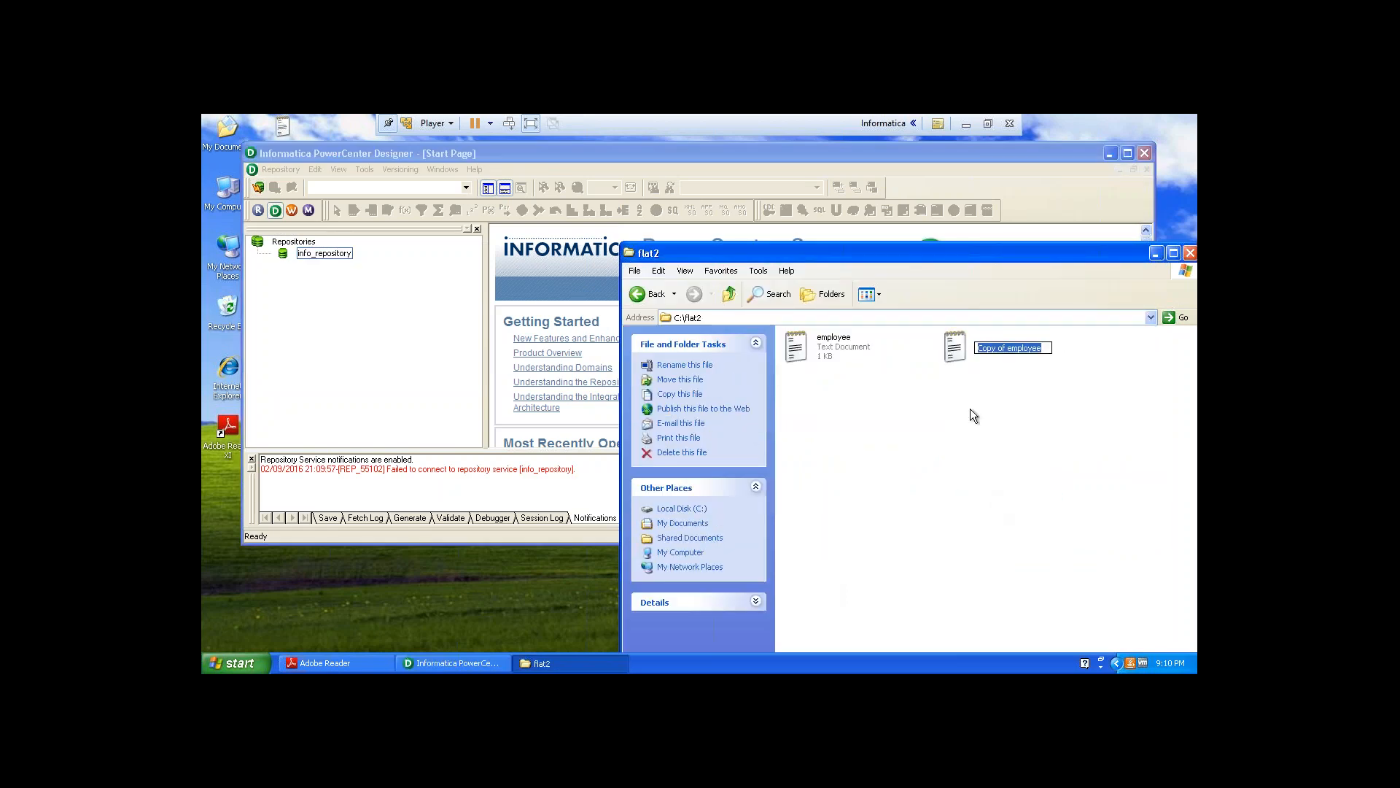
left_click(1046, 348)
type("dup")
key("Home")
key("Delete")
key("Delete")
key("Delete")
key("Delete")
key("Delete")
key("Delete")
key("Delete")
key("Delete")
key("Delete")
key("Delete")
type("e")
key("Return")
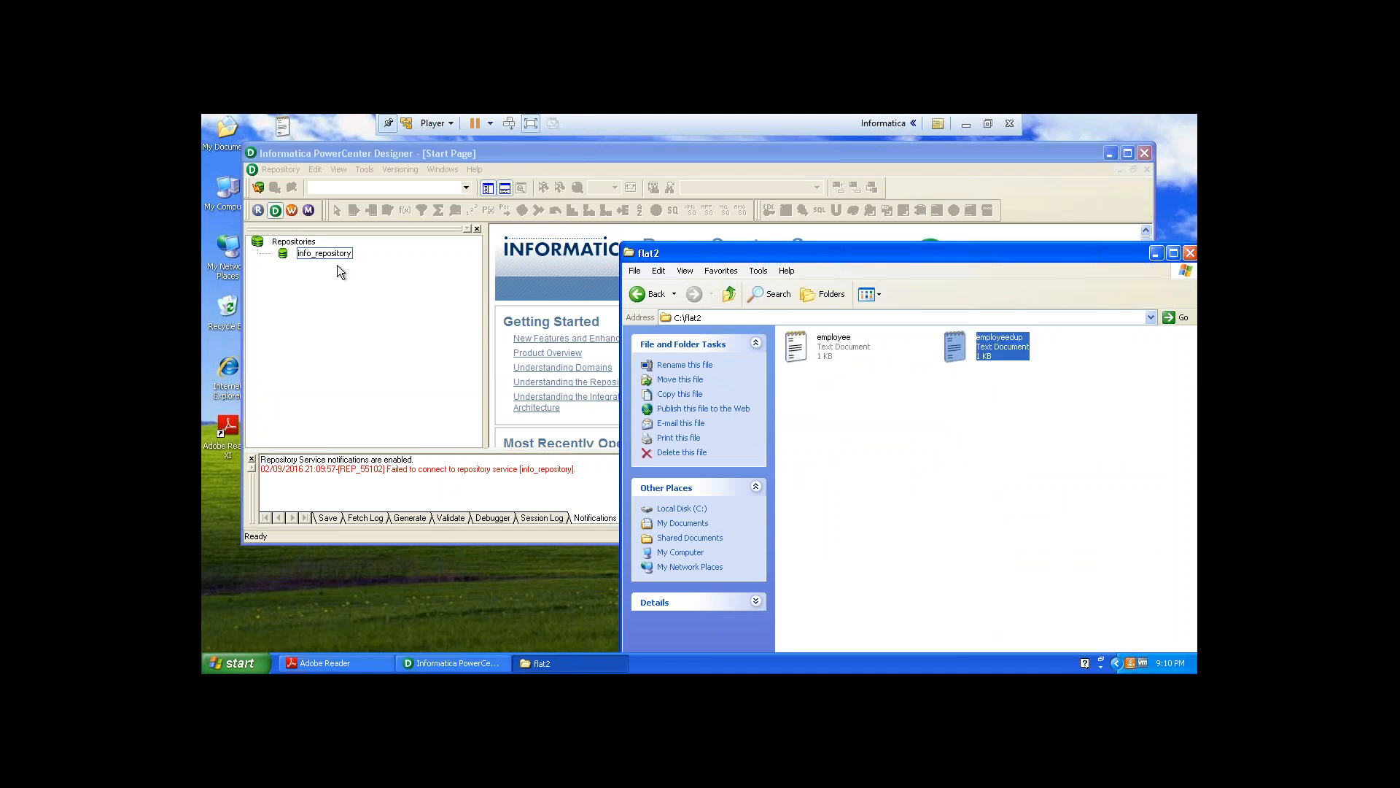
Start the Informatica services from the Informatica 9.5.1 Server program group.
left_click(212, 667)
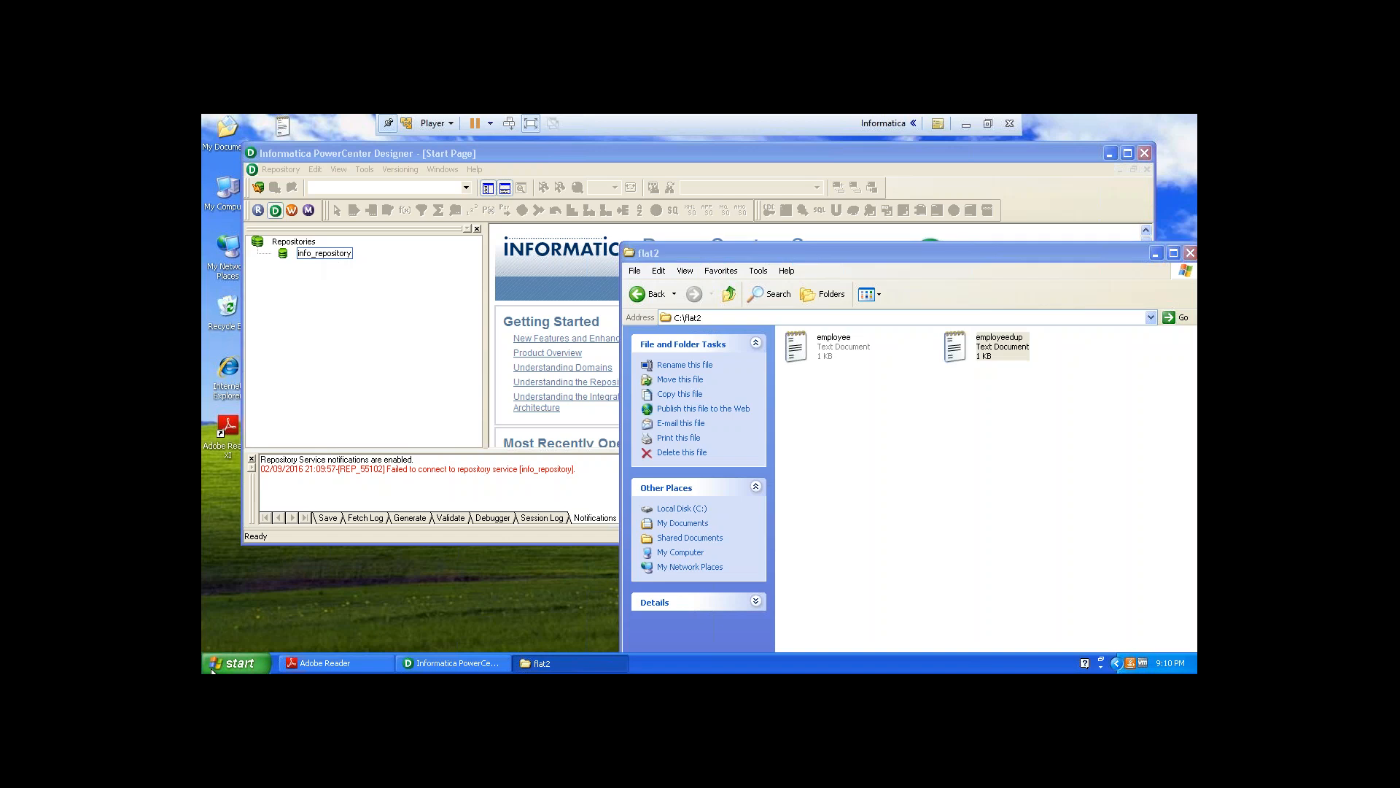
left_click(212, 667)
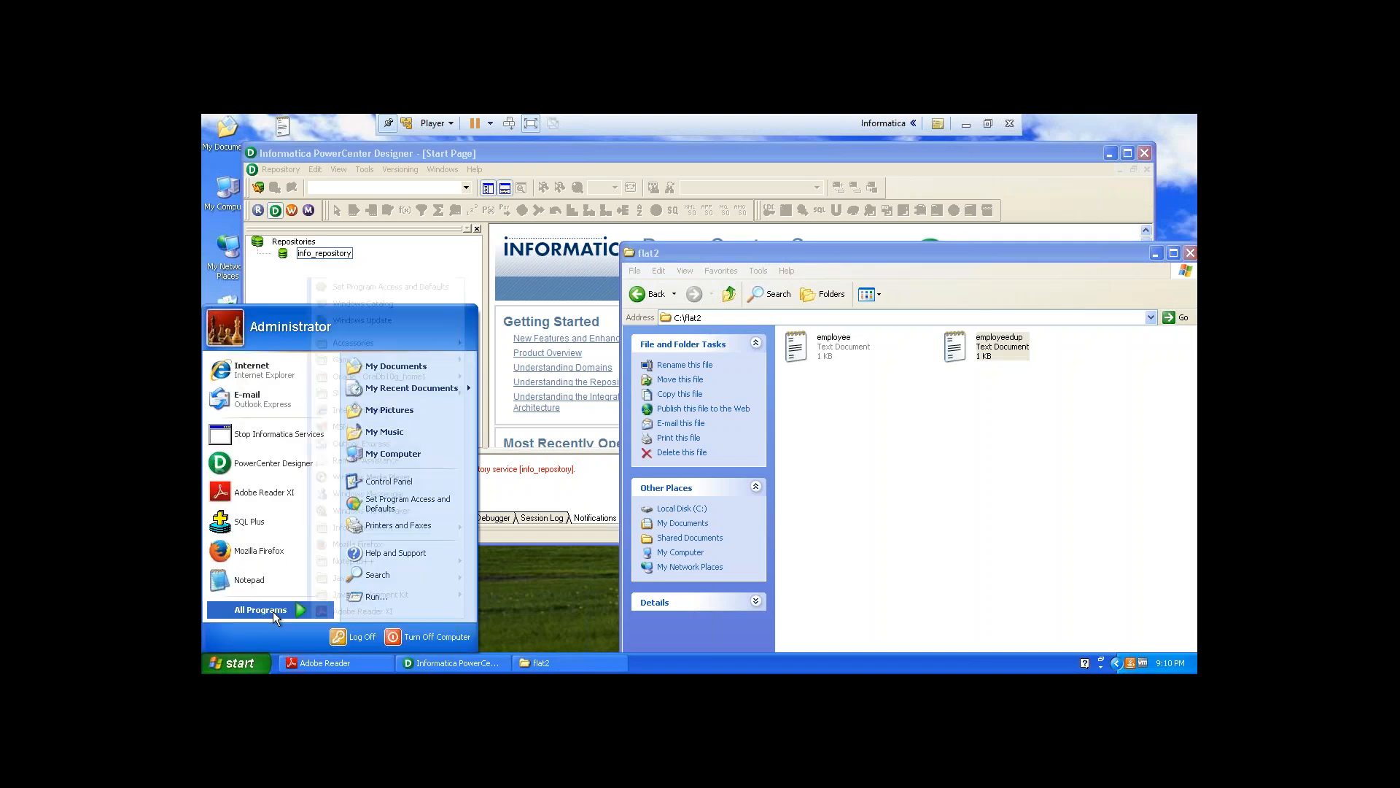
left_click(273, 611)
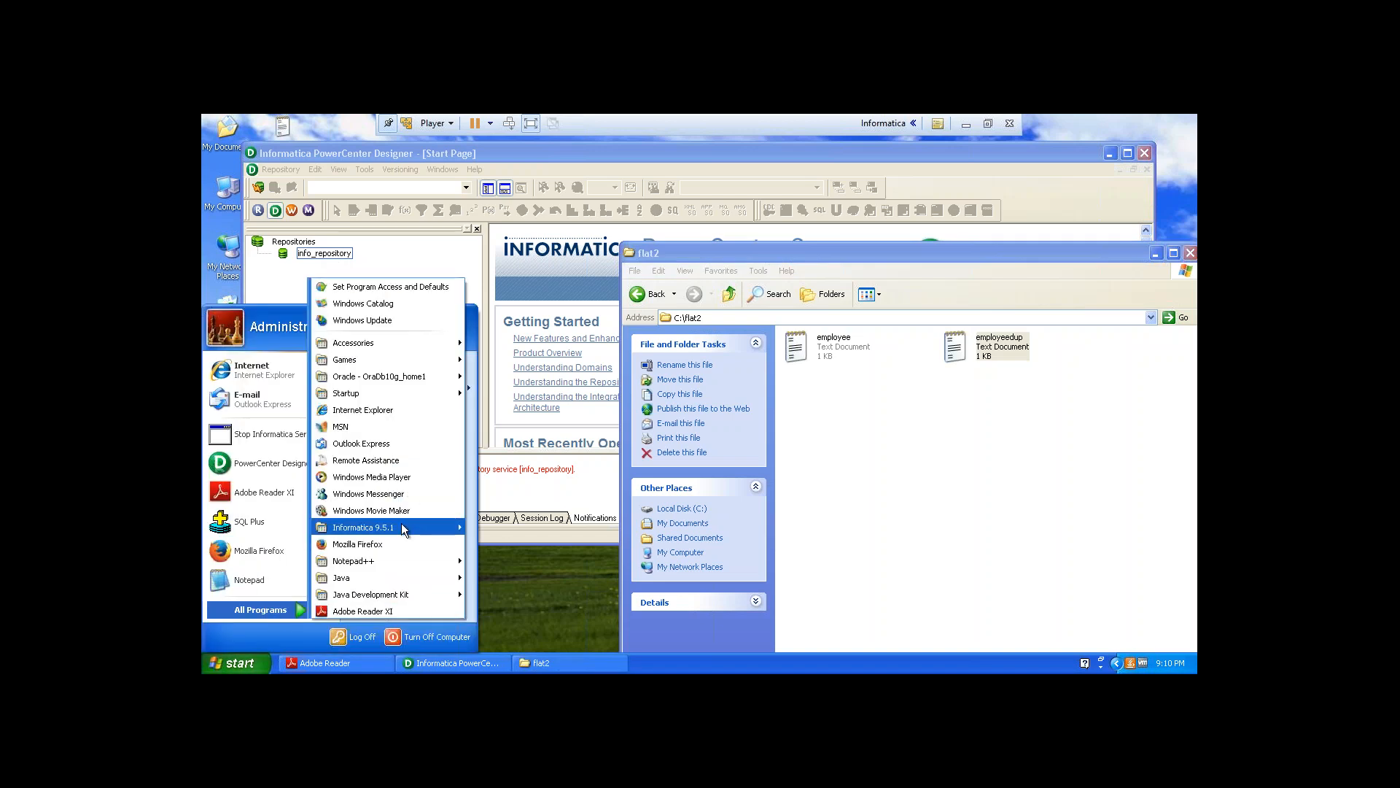
mouse_move(402, 523)
mouse_move(524, 563)
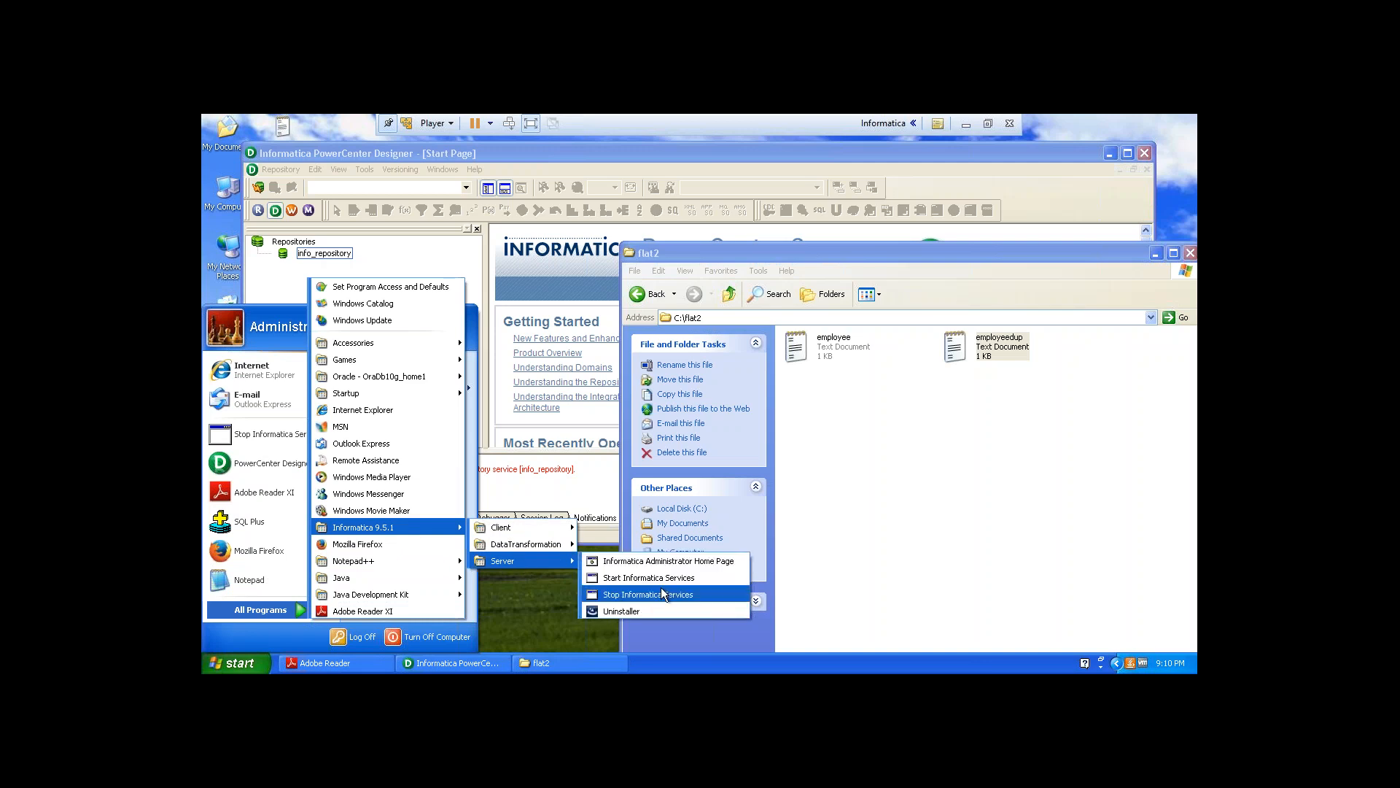
left_click(659, 583)
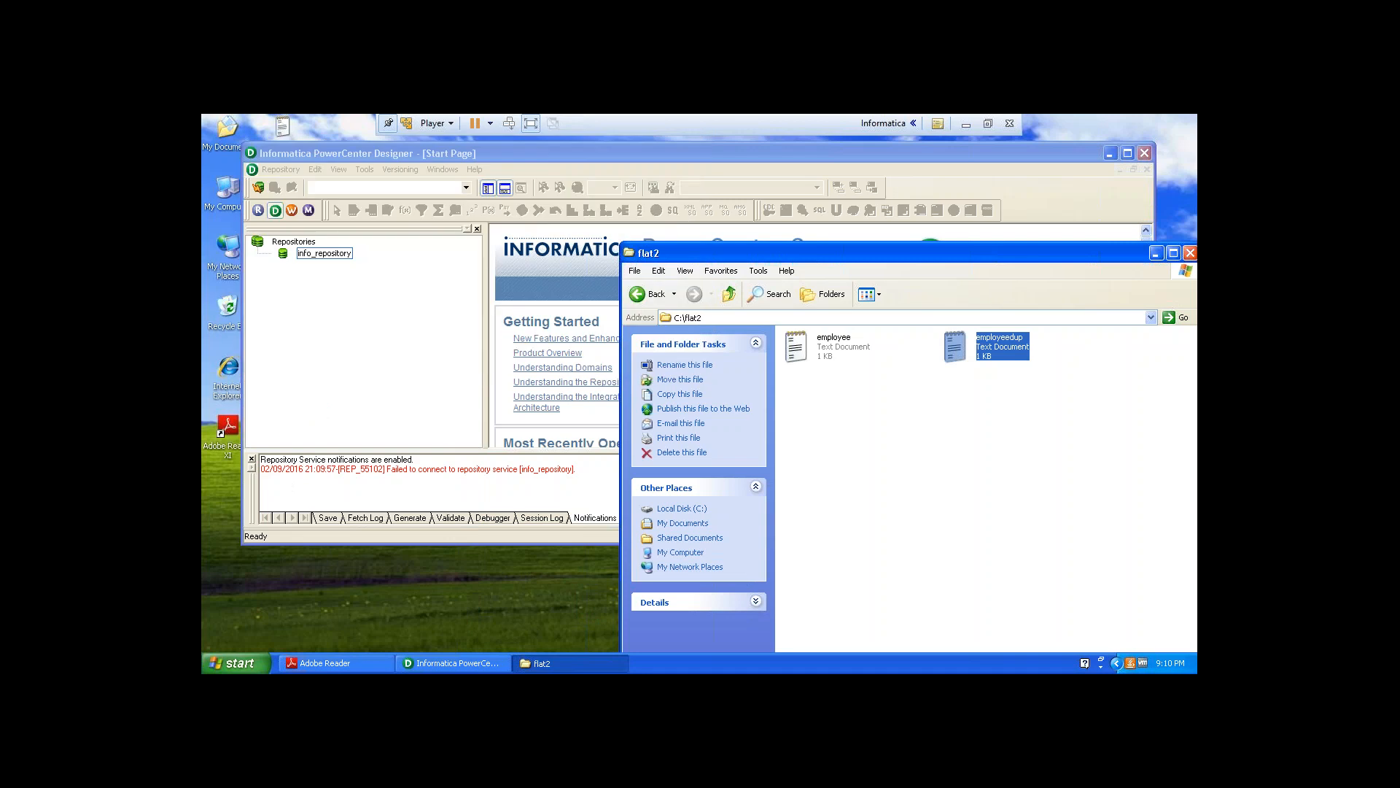
Open employeedup in Notepad, copy all its records and paste a duplicate set at the end.
double_click(981, 347)
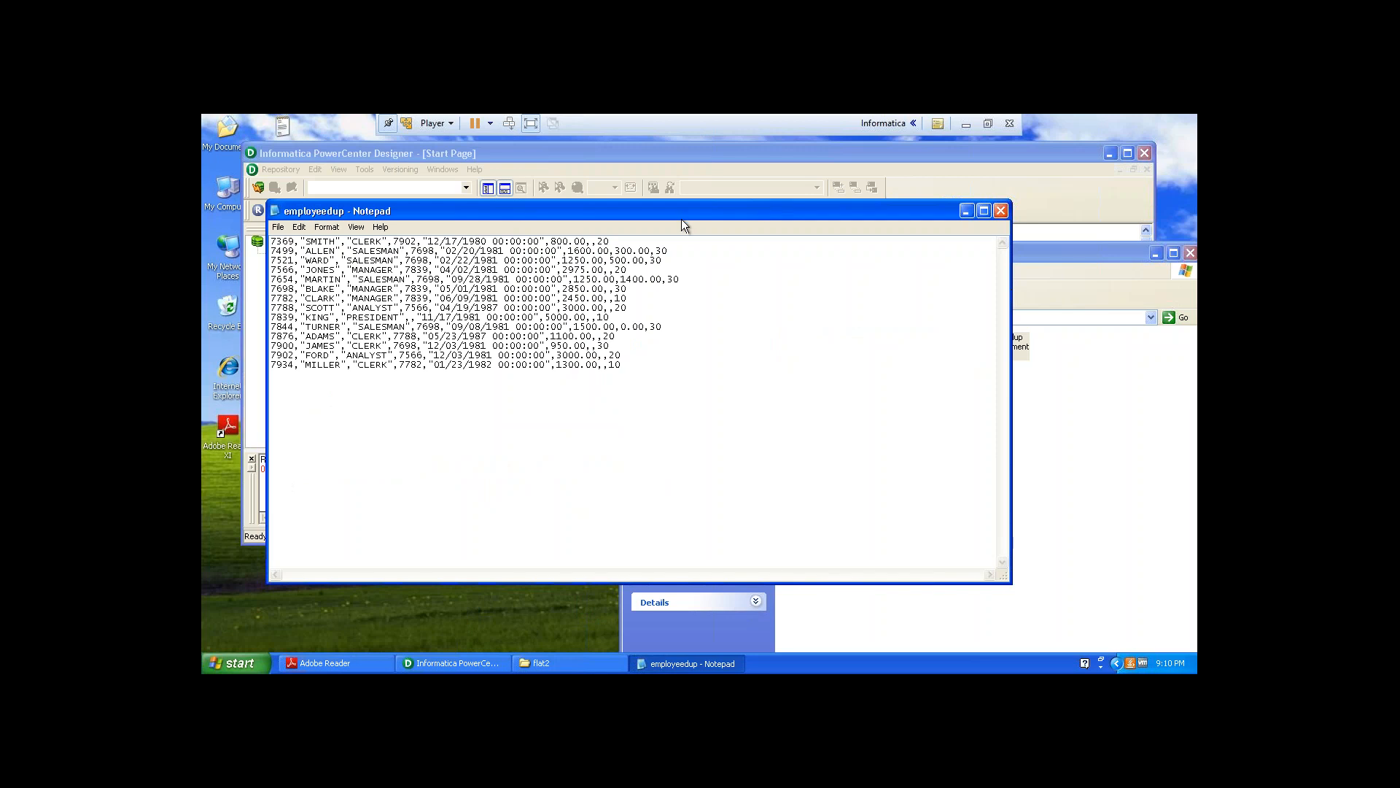
left_click_drag(641, 368, 272, 240)
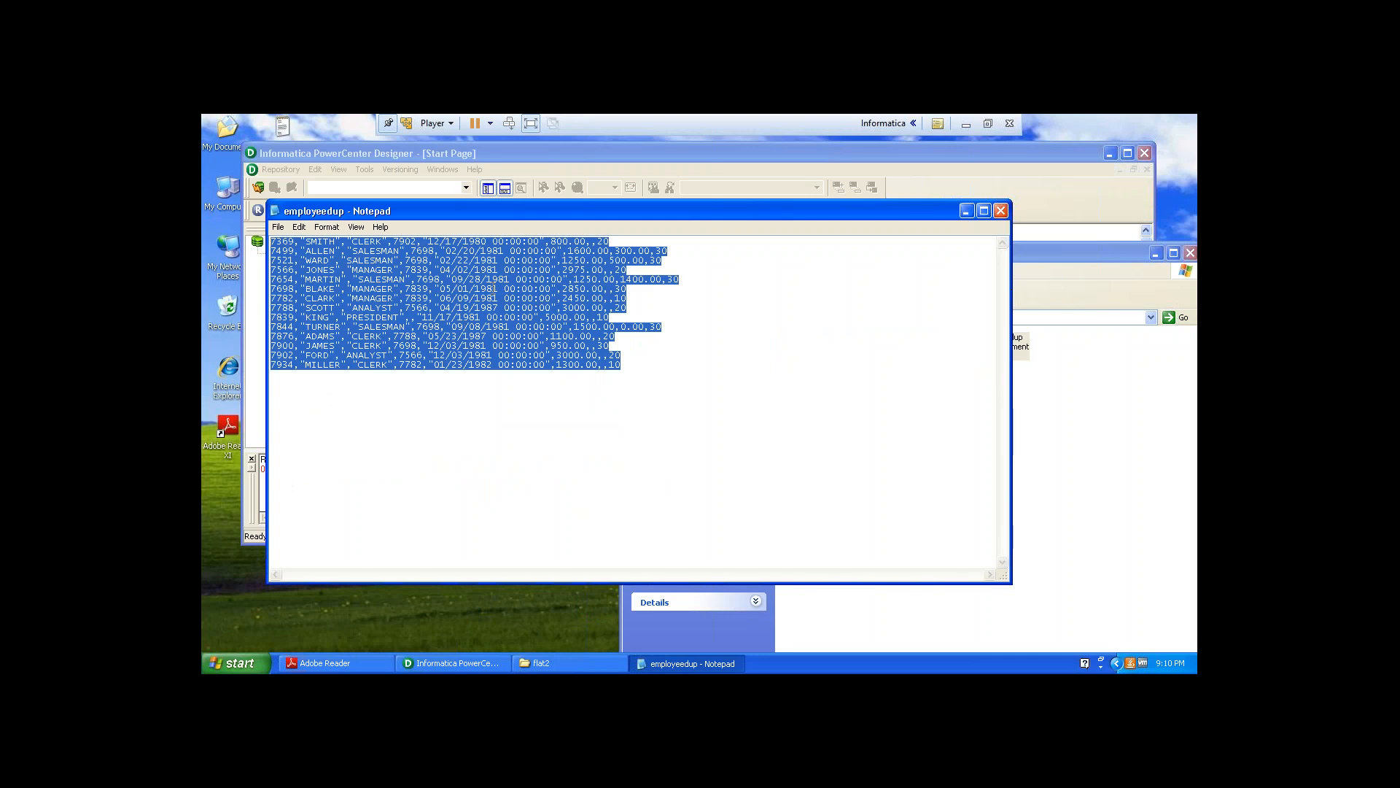
left_click(611, 241)
key("Return")
key("Return")
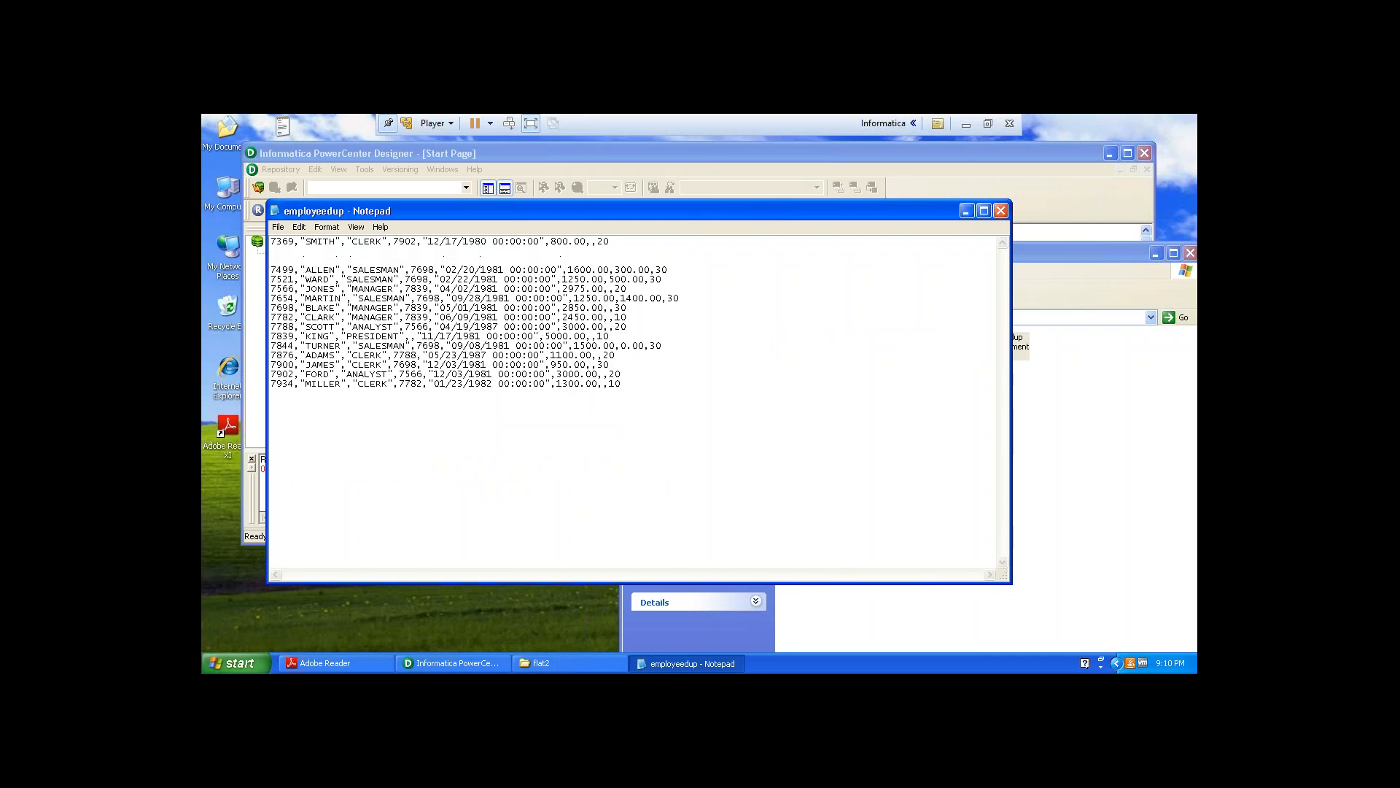
key("BackSpace")
key("BackSpace")
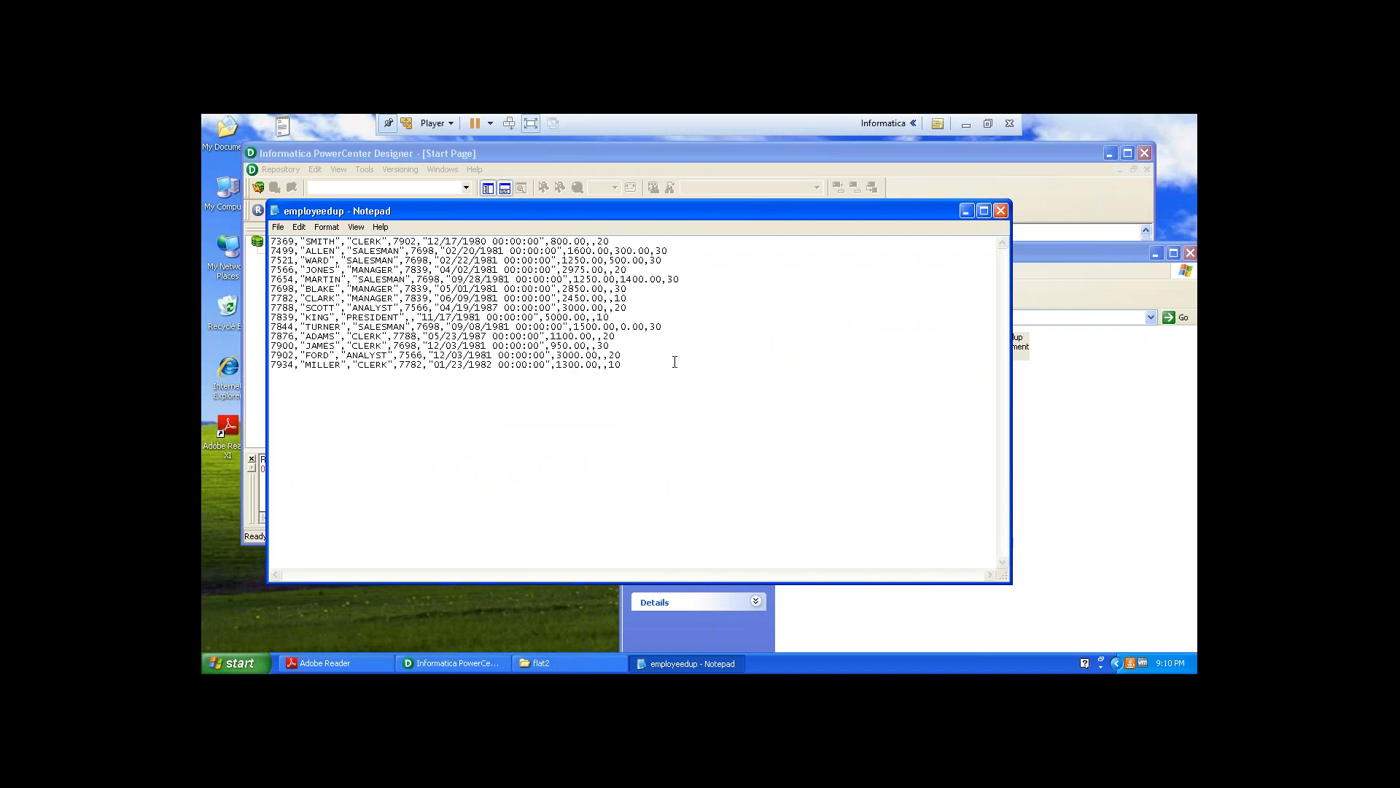
key("ctrl+v")
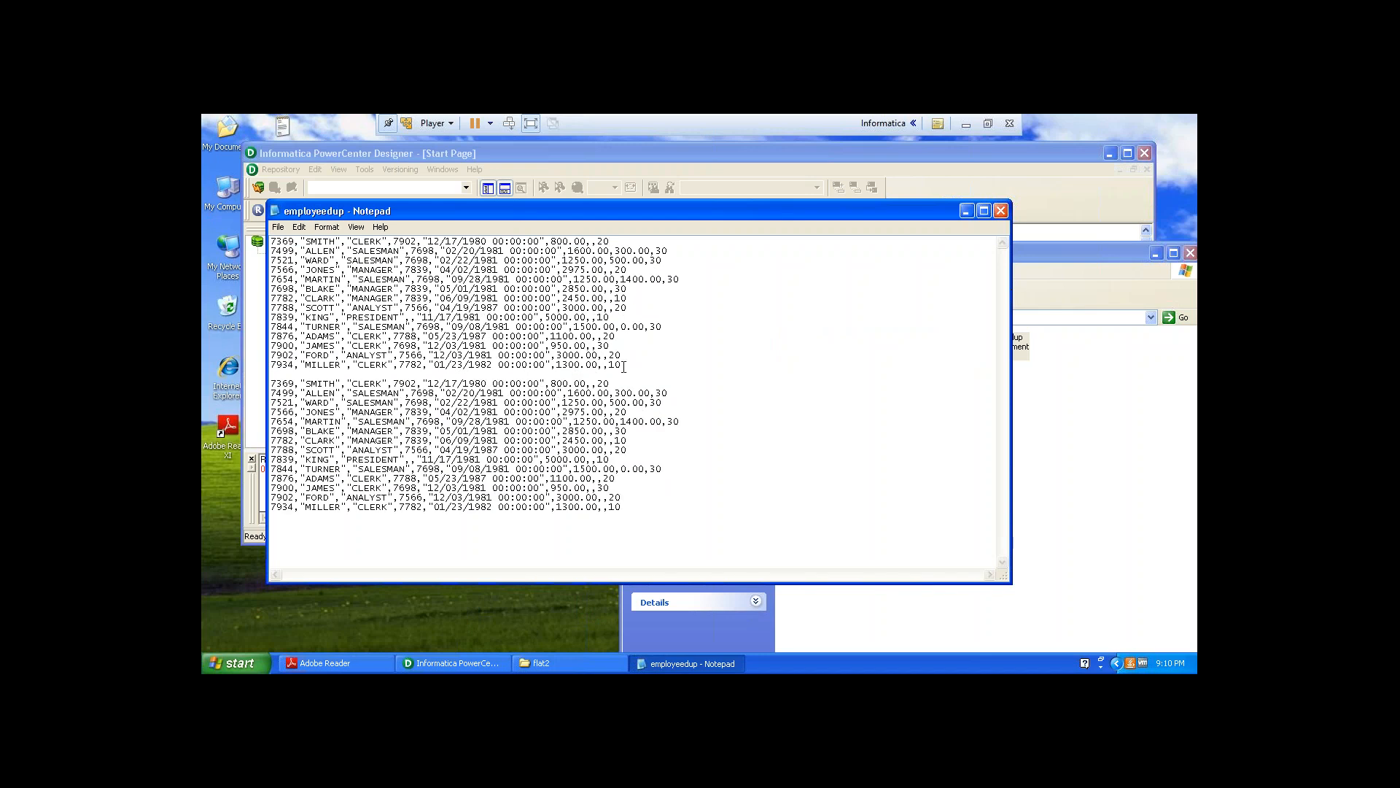
Remove the blank line between the record sets and paste further copies of the records at the end of employeedup.
left_click(415, 374)
key("Delete")
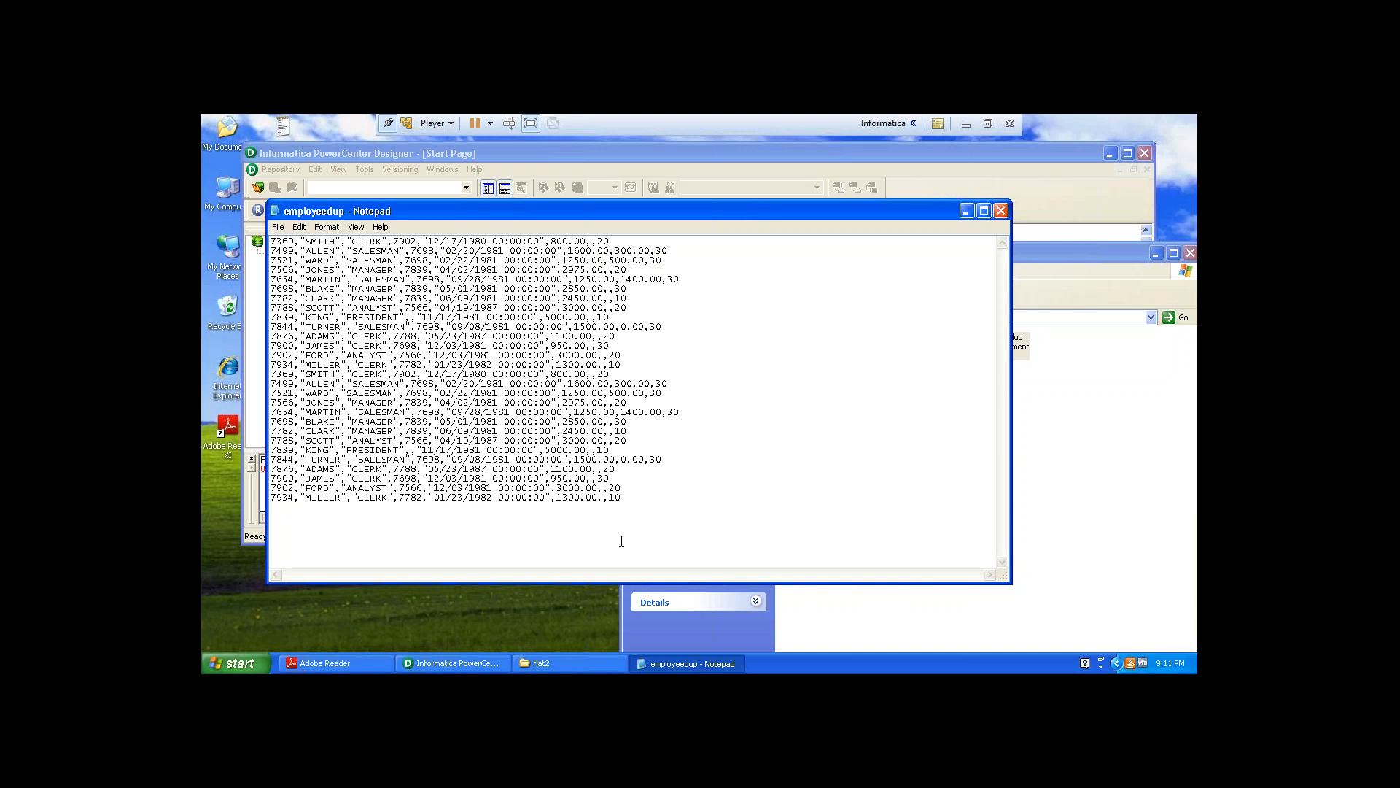
left_click(625, 504)
key("ctrl+v")
key("ctrl+v")
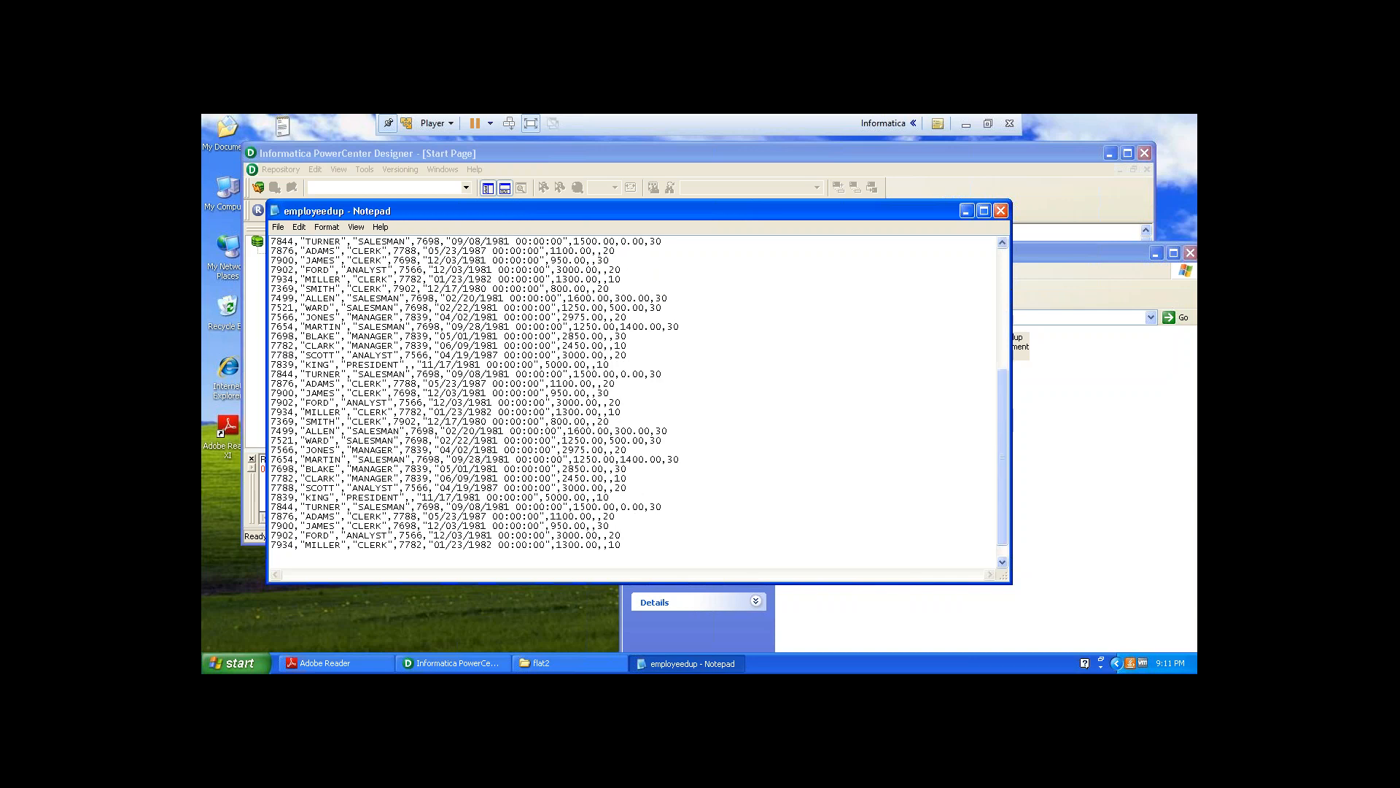
key("ctrl+v")
Enter the Administrator account password and connect to info_repository in Designer.
left_click(575, 152)
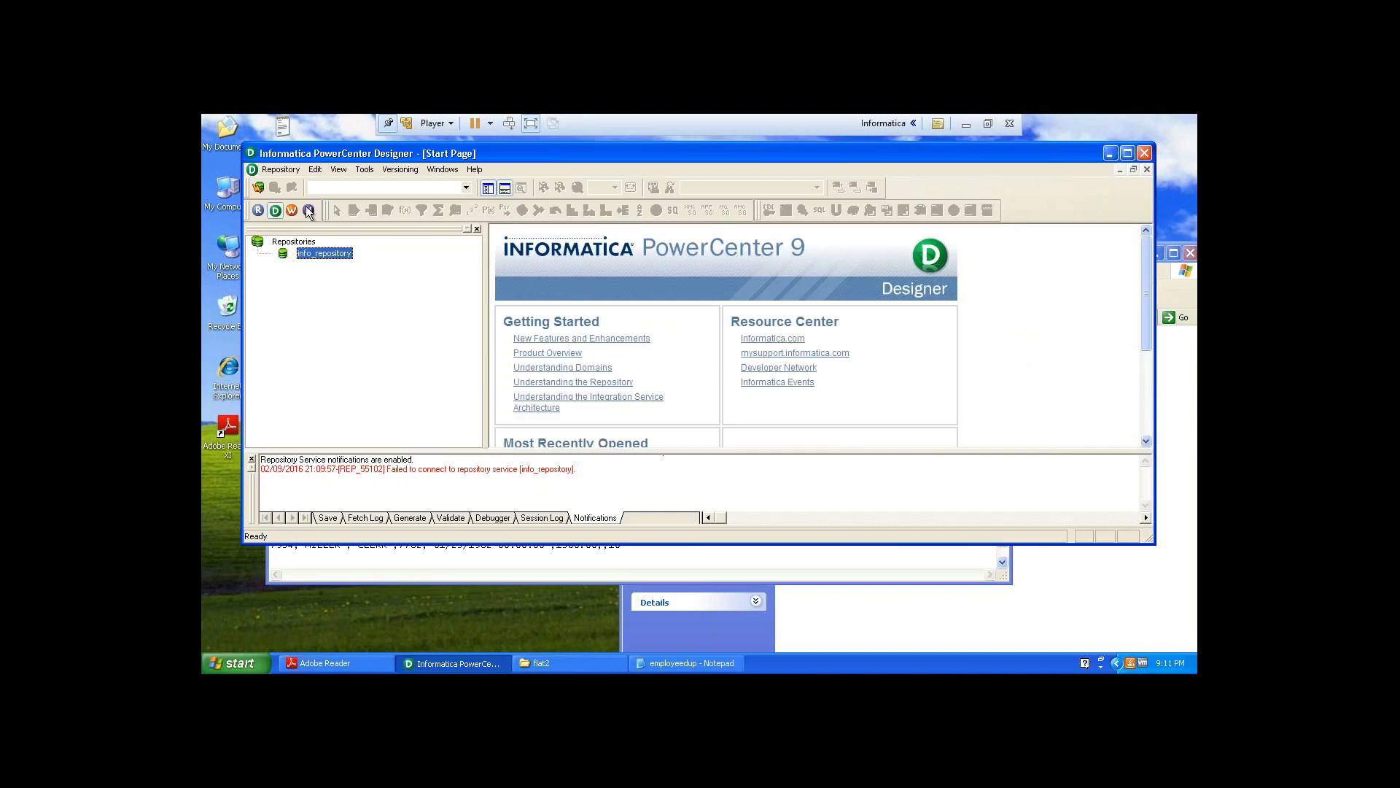
left_click(259, 189)
left_click(620, 363)
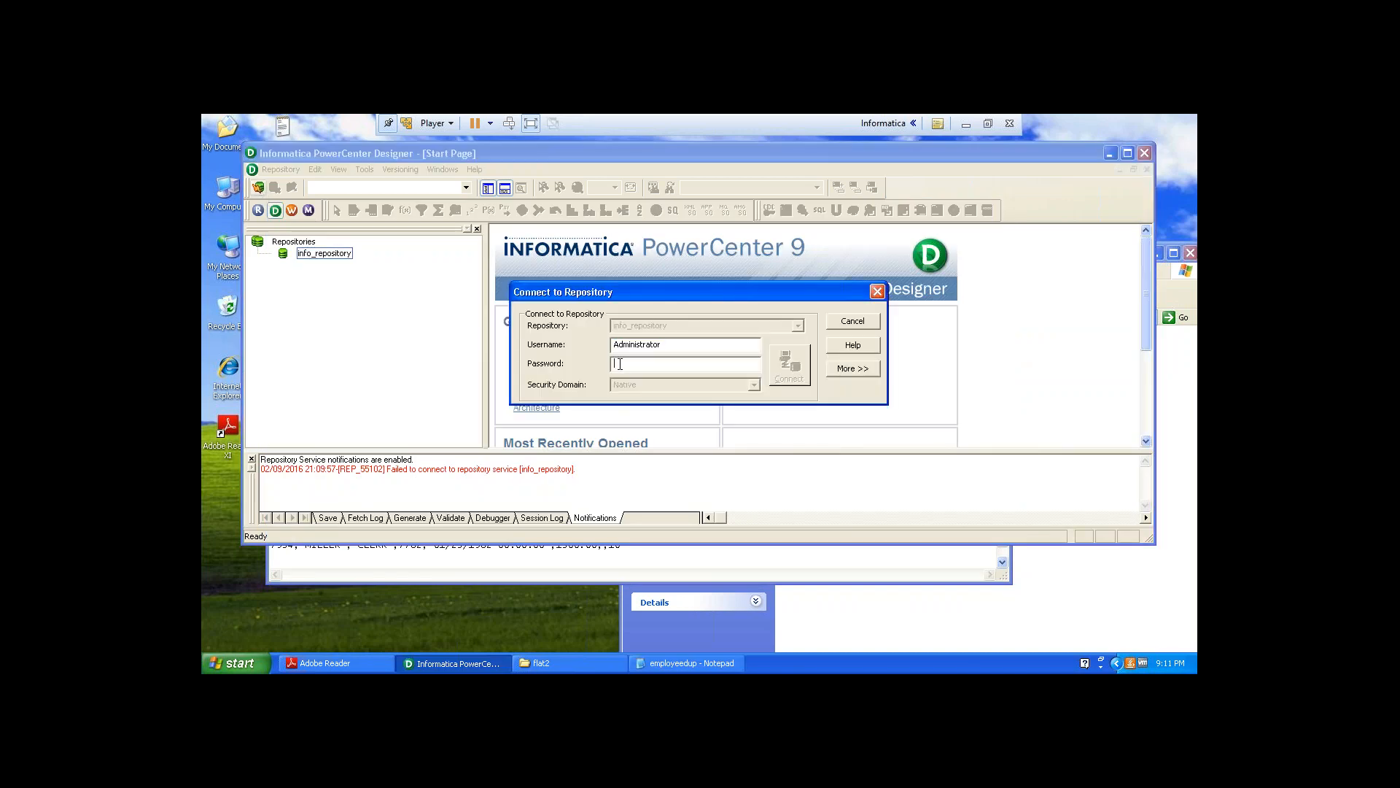
type("*****")
left_click(789, 370)
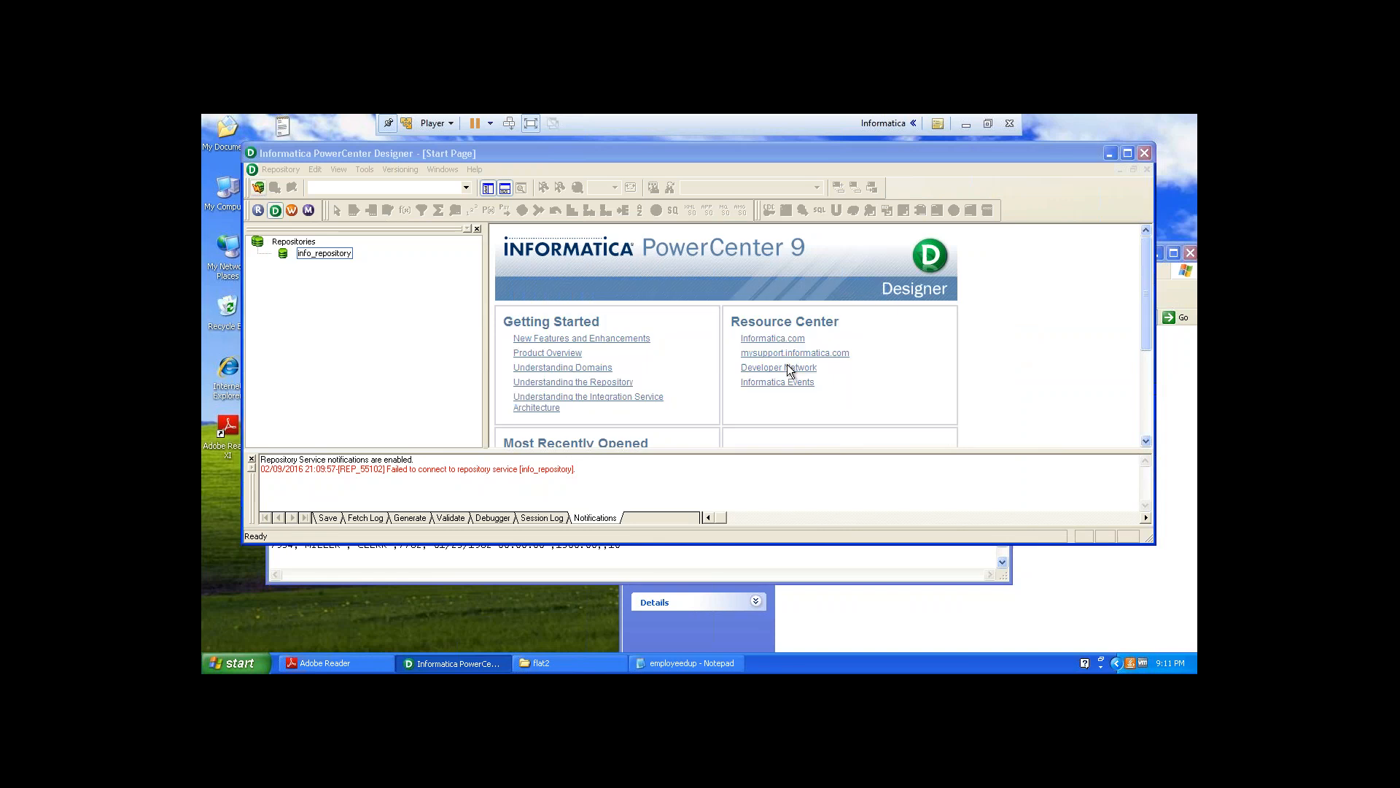
Close the employeedup Notepad window.
left_click(885, 558)
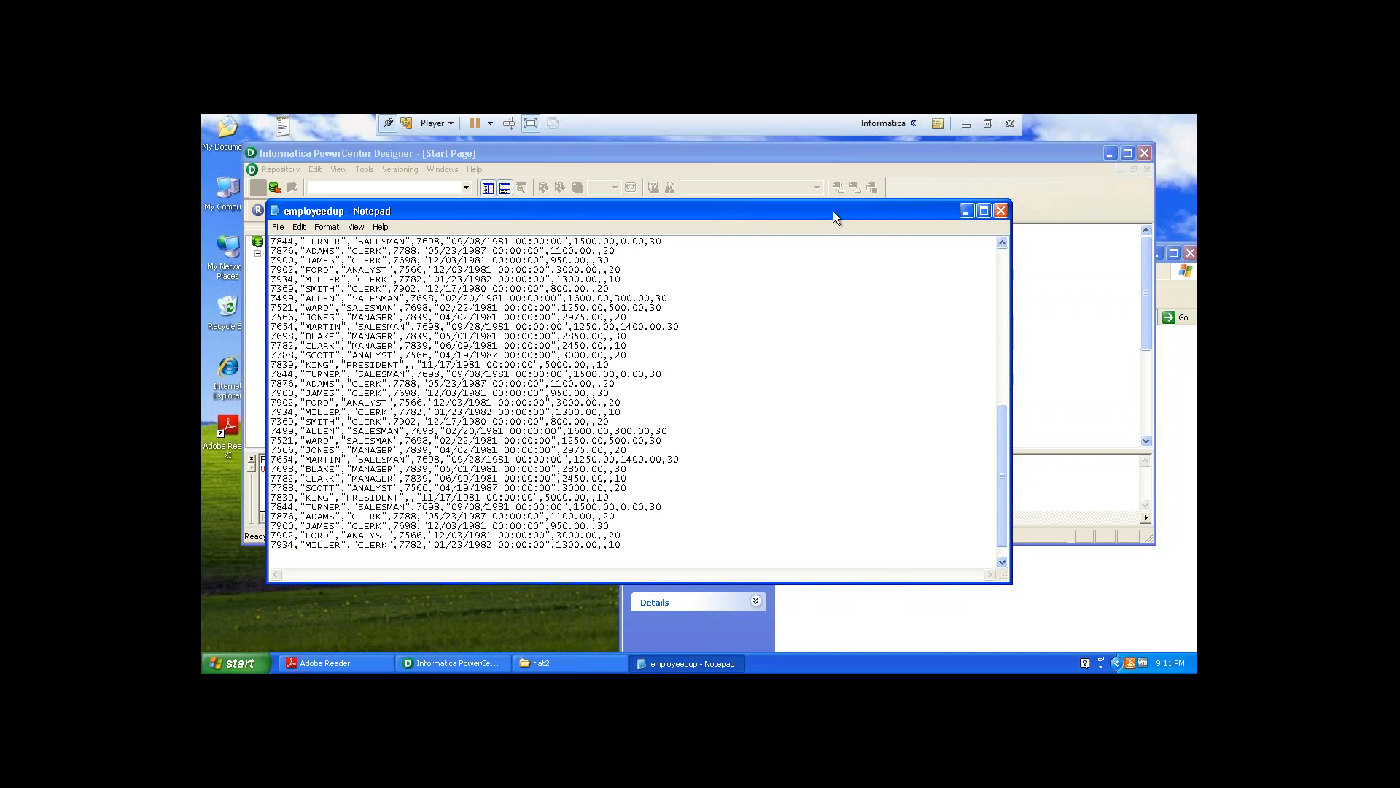
left_click_drag(833, 212, 1015, 226)
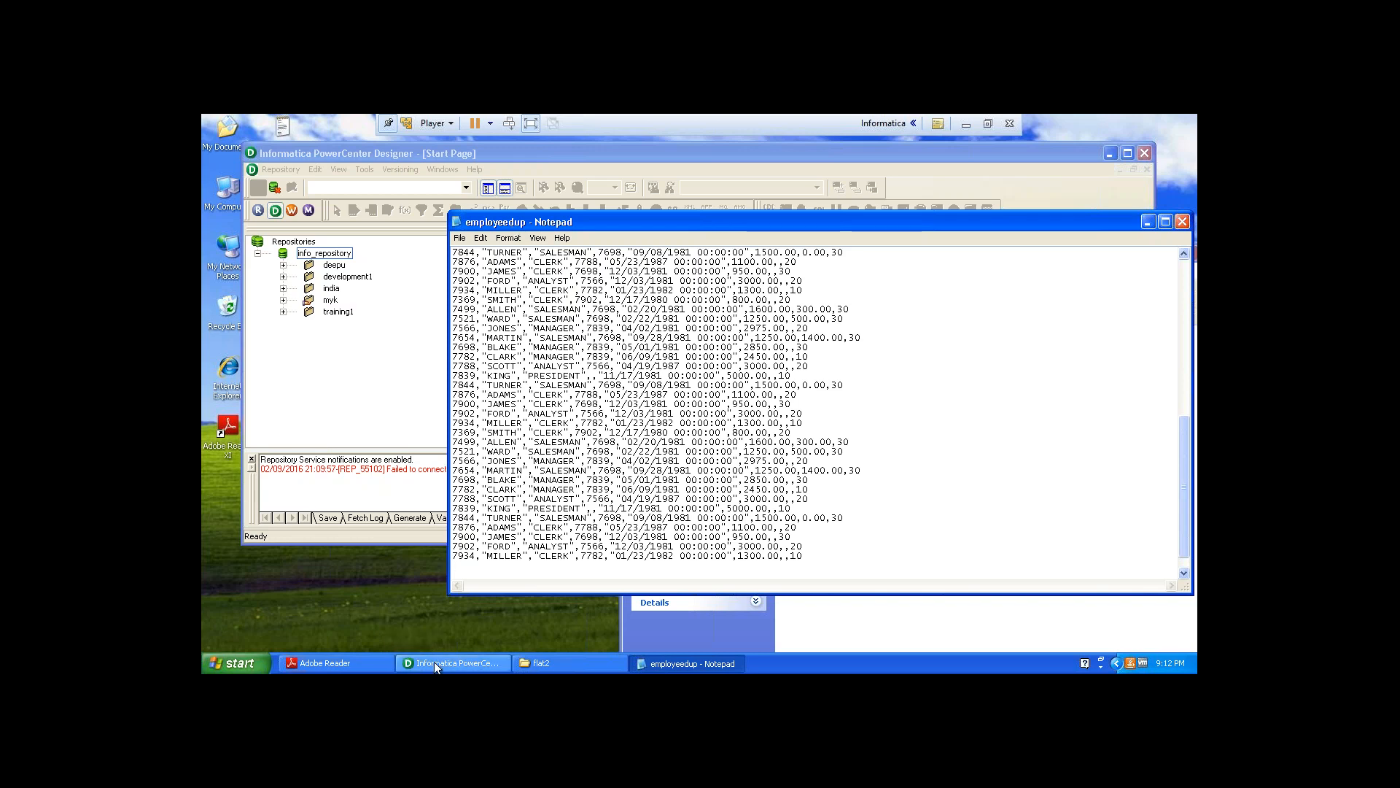
left_click(966, 126)
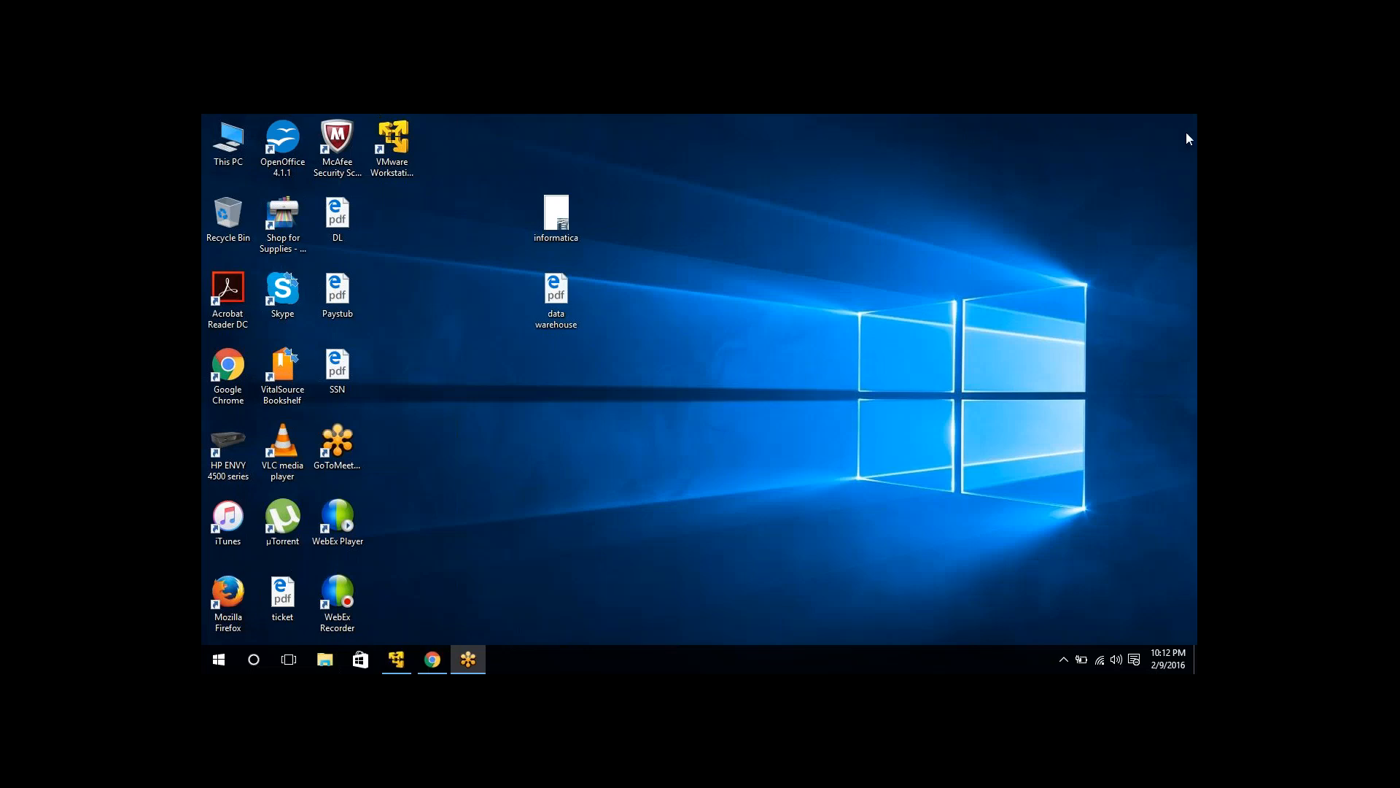
left_click(397, 660)
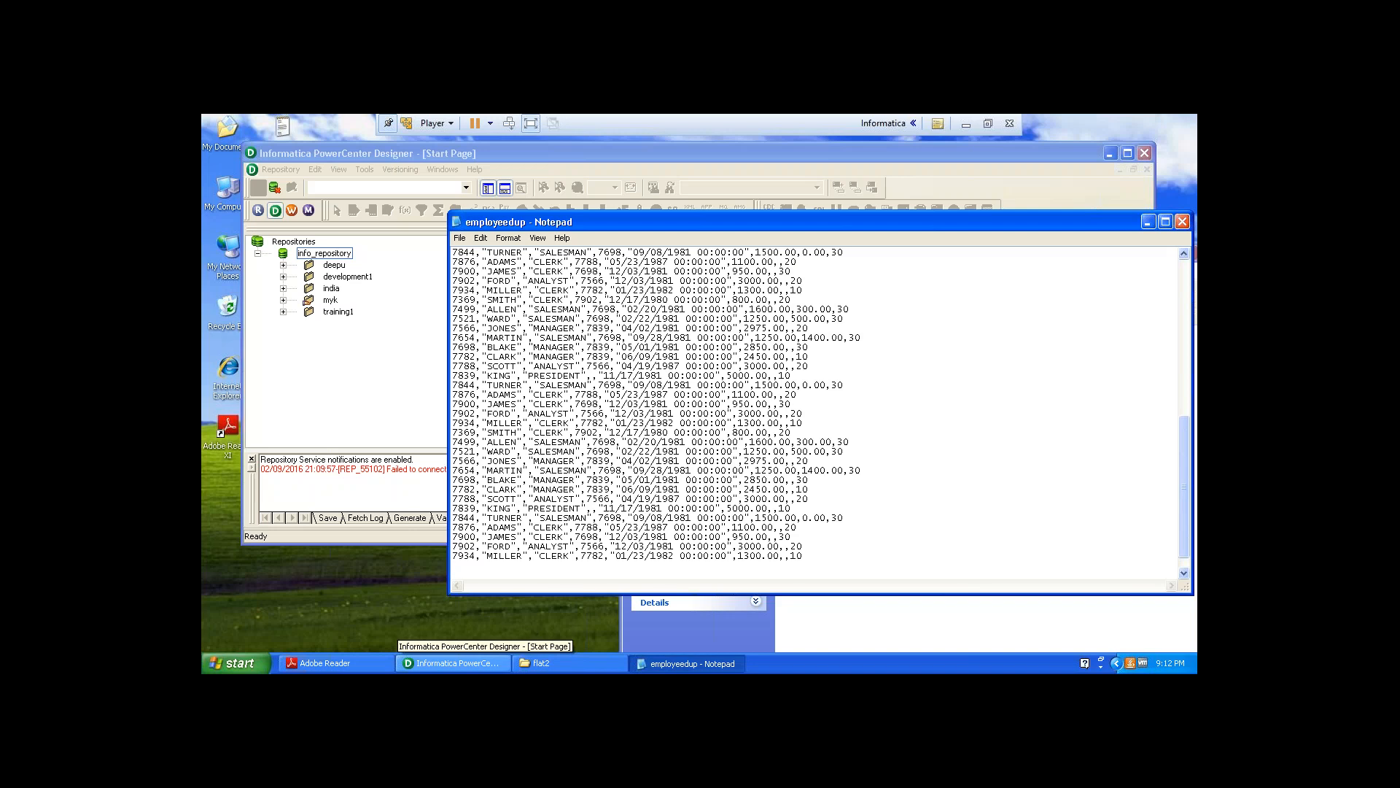
left_click(1178, 220)
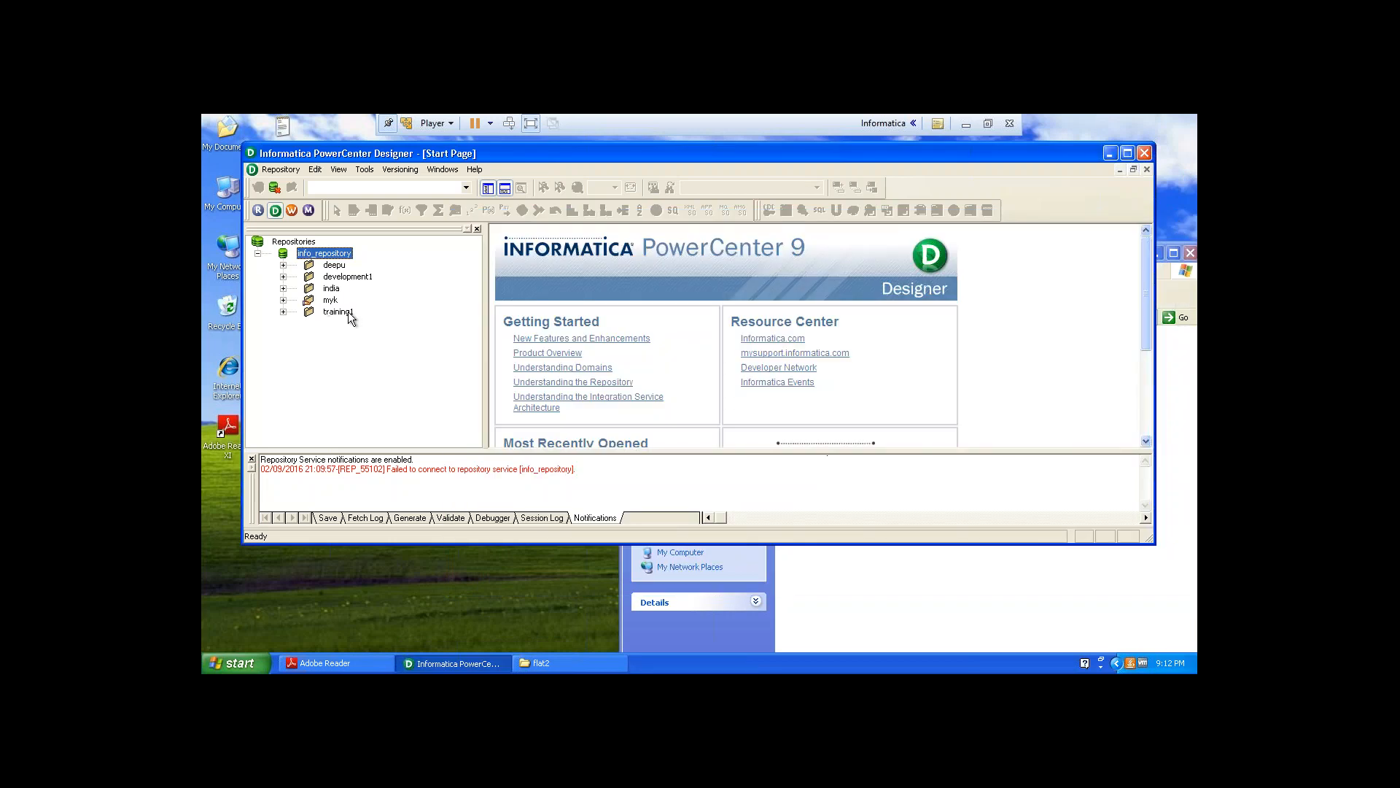
Open the training1 folder of info_repository and maximize the Designer window.
double_click(340, 312)
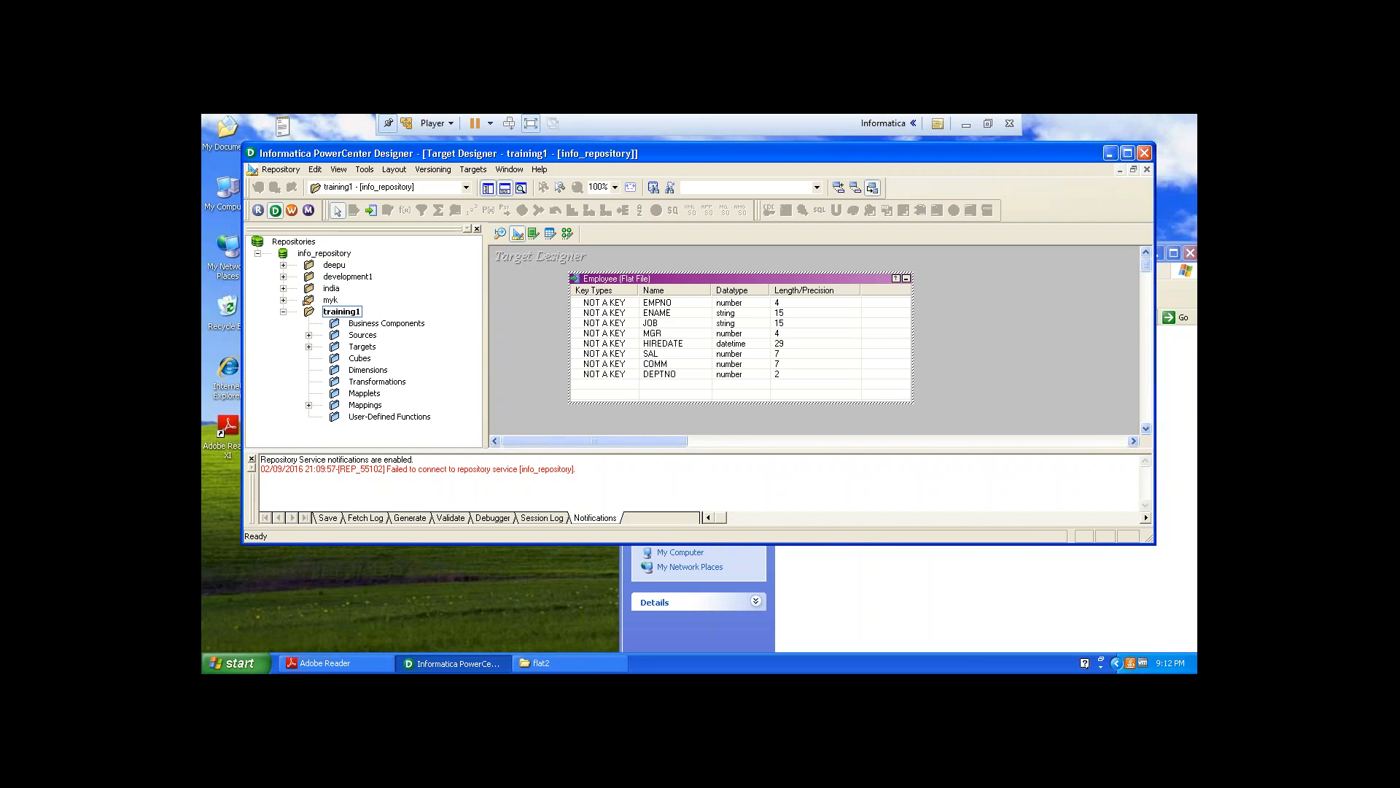
double_click(684, 155)
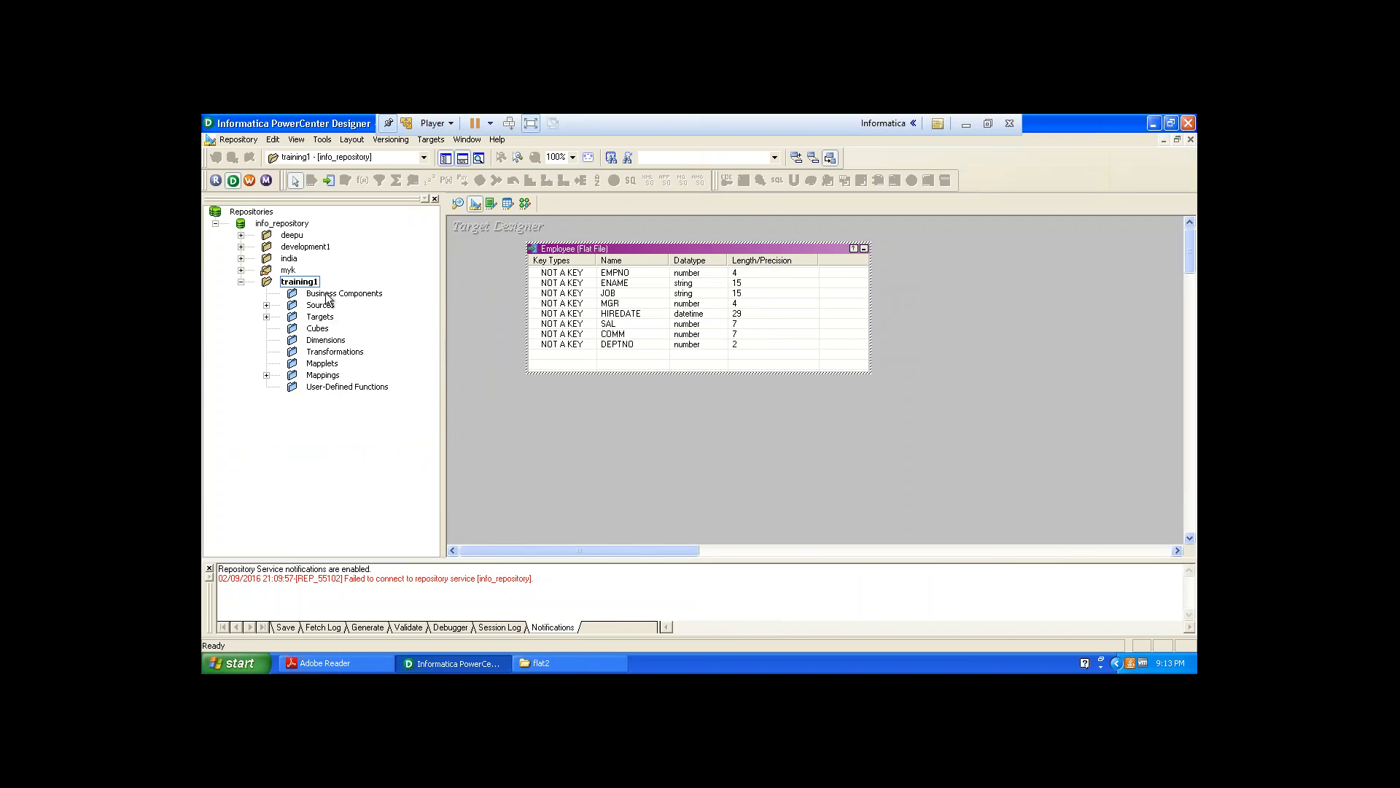
Switch to the Source Analyzer and clear all objects from its workspace.
left_click(458, 205)
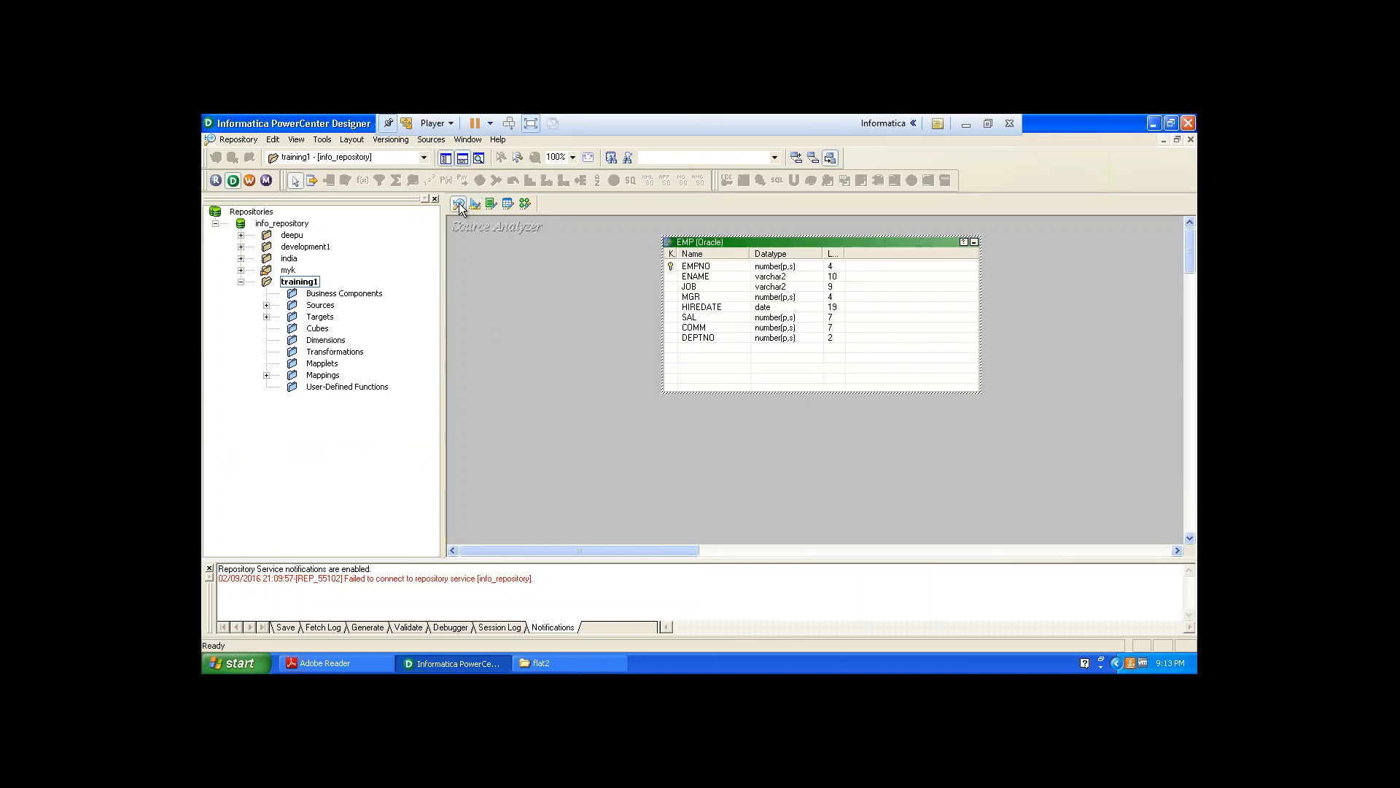
right_click(566, 264)
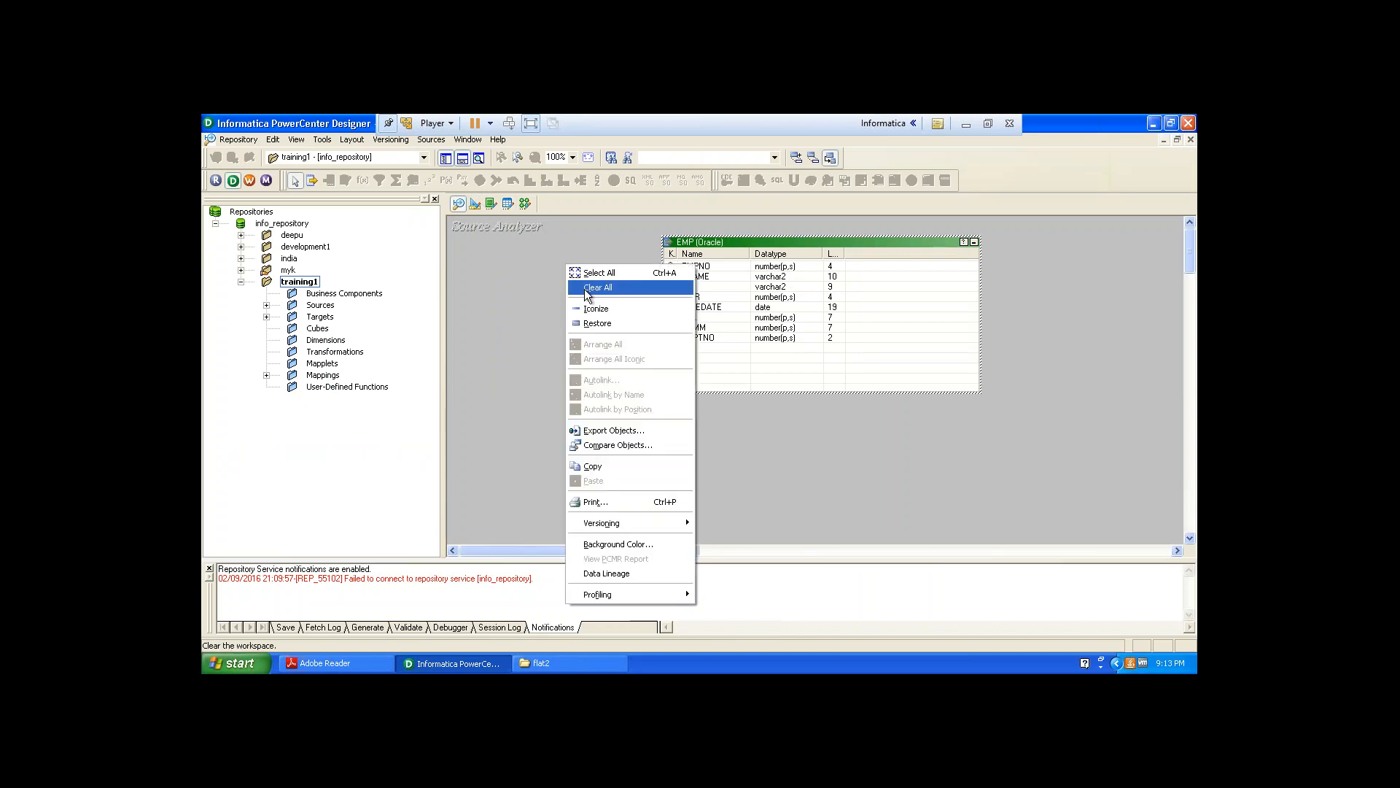
left_click(584, 288)
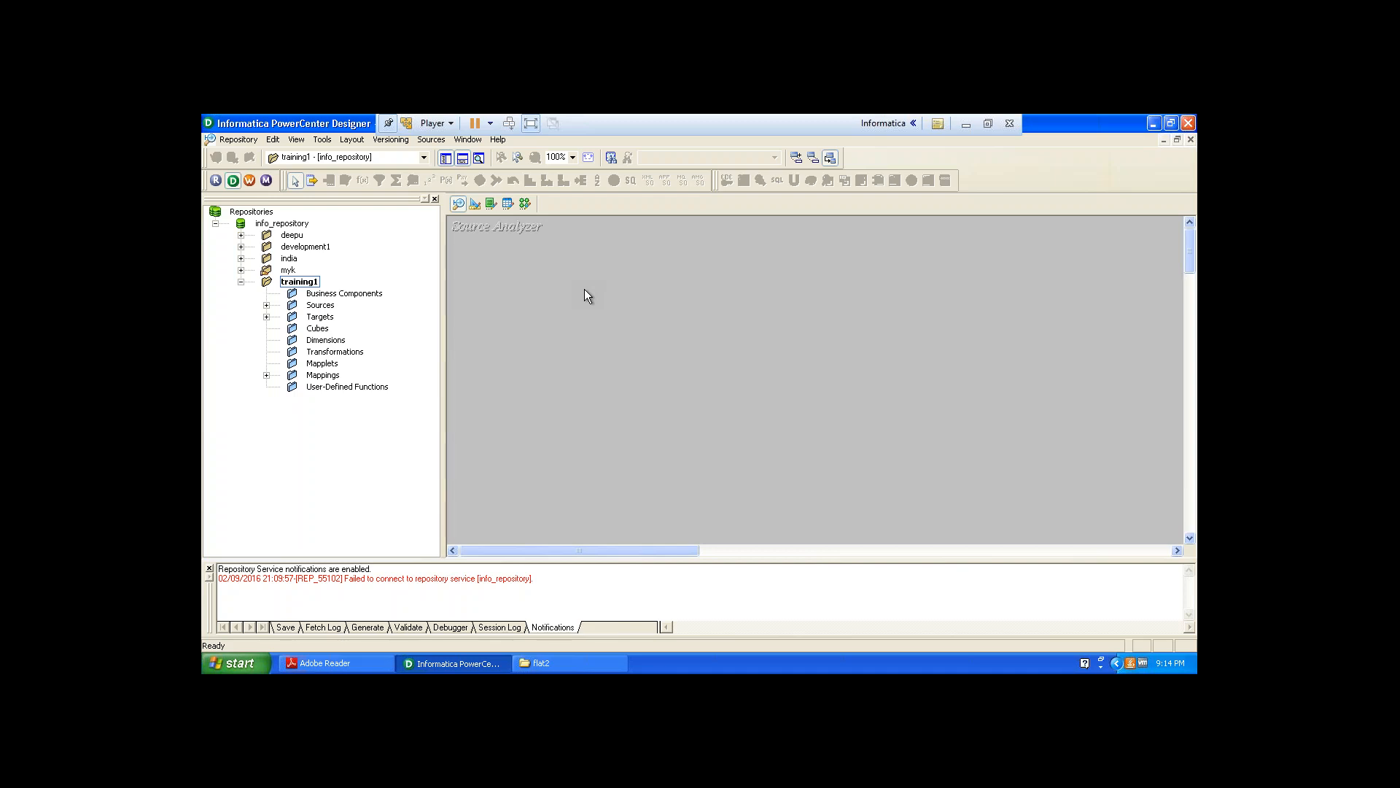
Start importing a flat-file source and choose employeedup from C:\flat2, showing all file types.
left_click(430, 141)
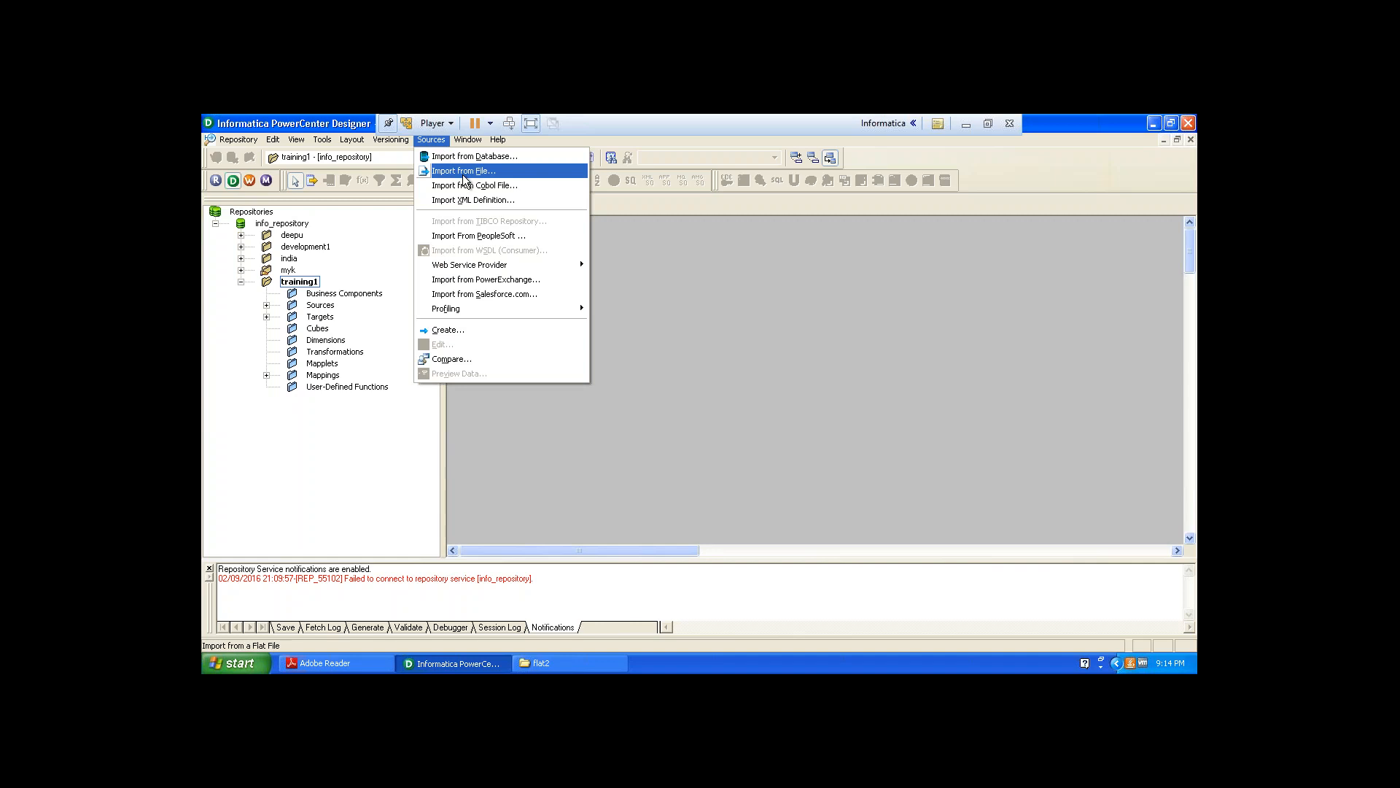
left_click(463, 175)
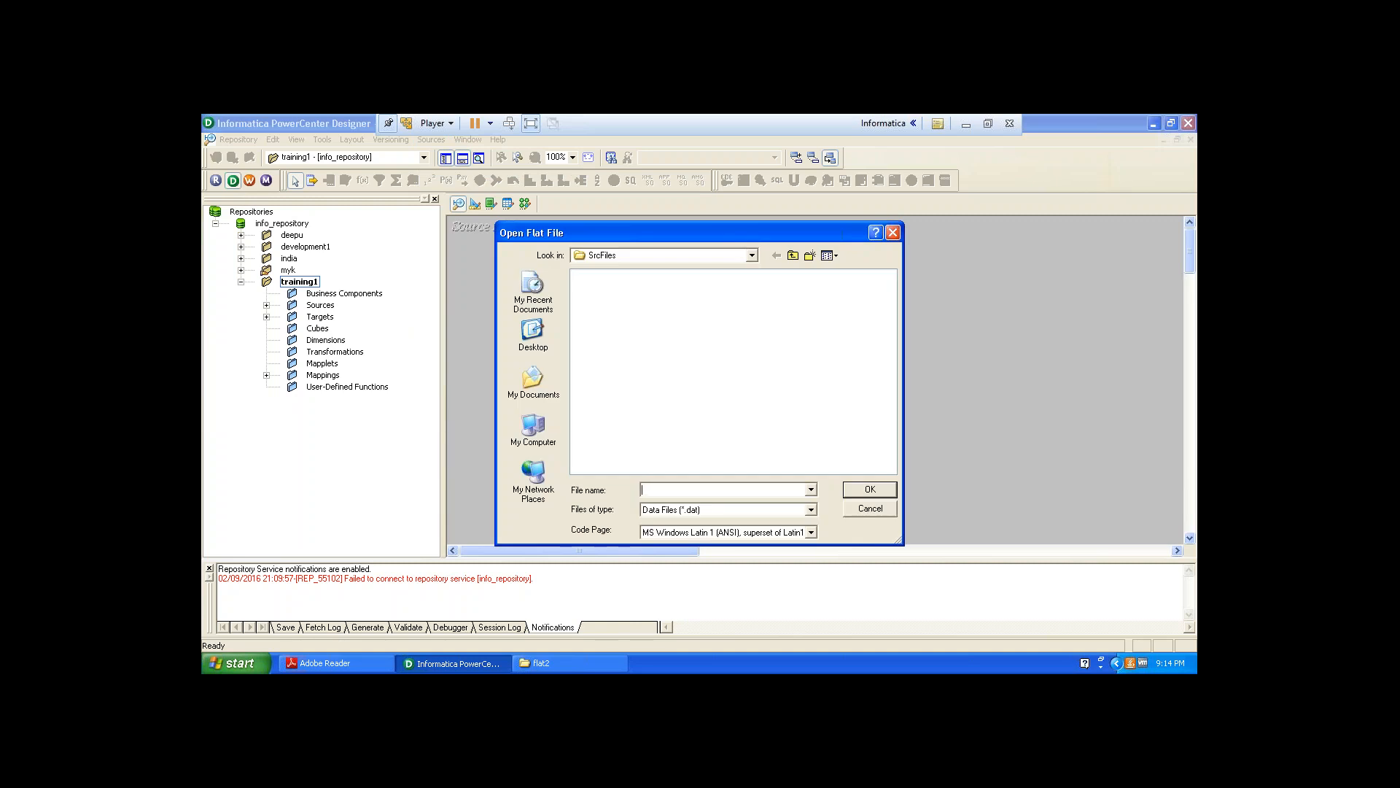
left_click(533, 430)
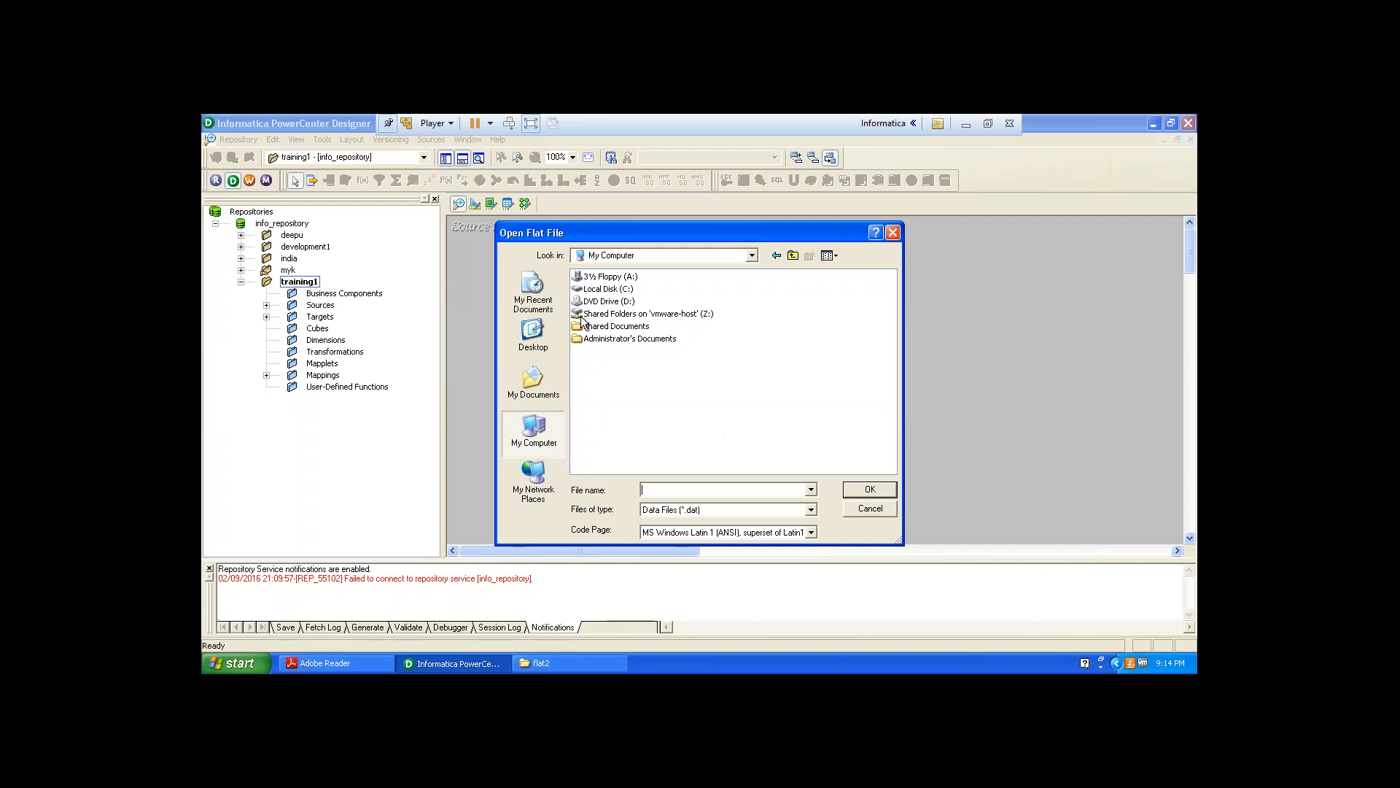
double_click(617, 289)
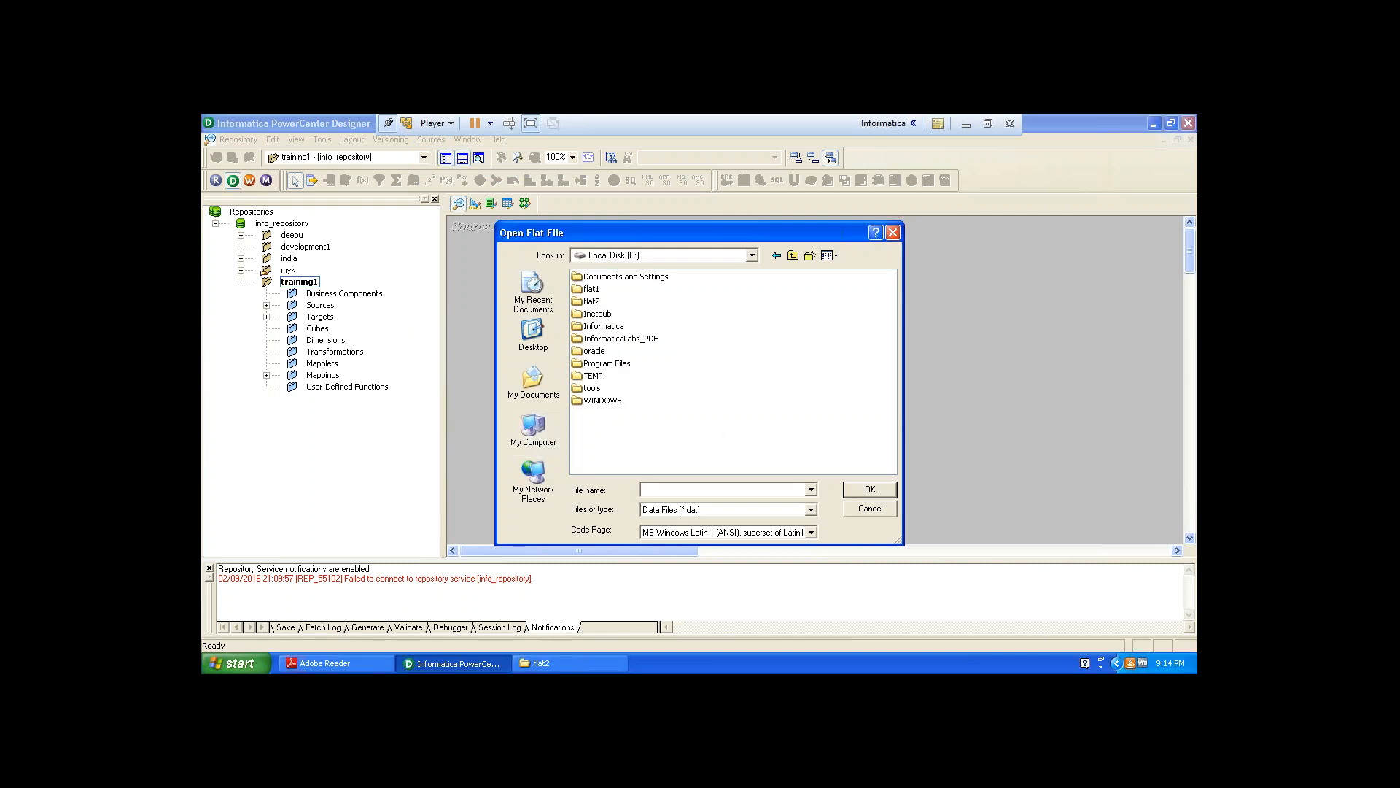
double_click(592, 302)
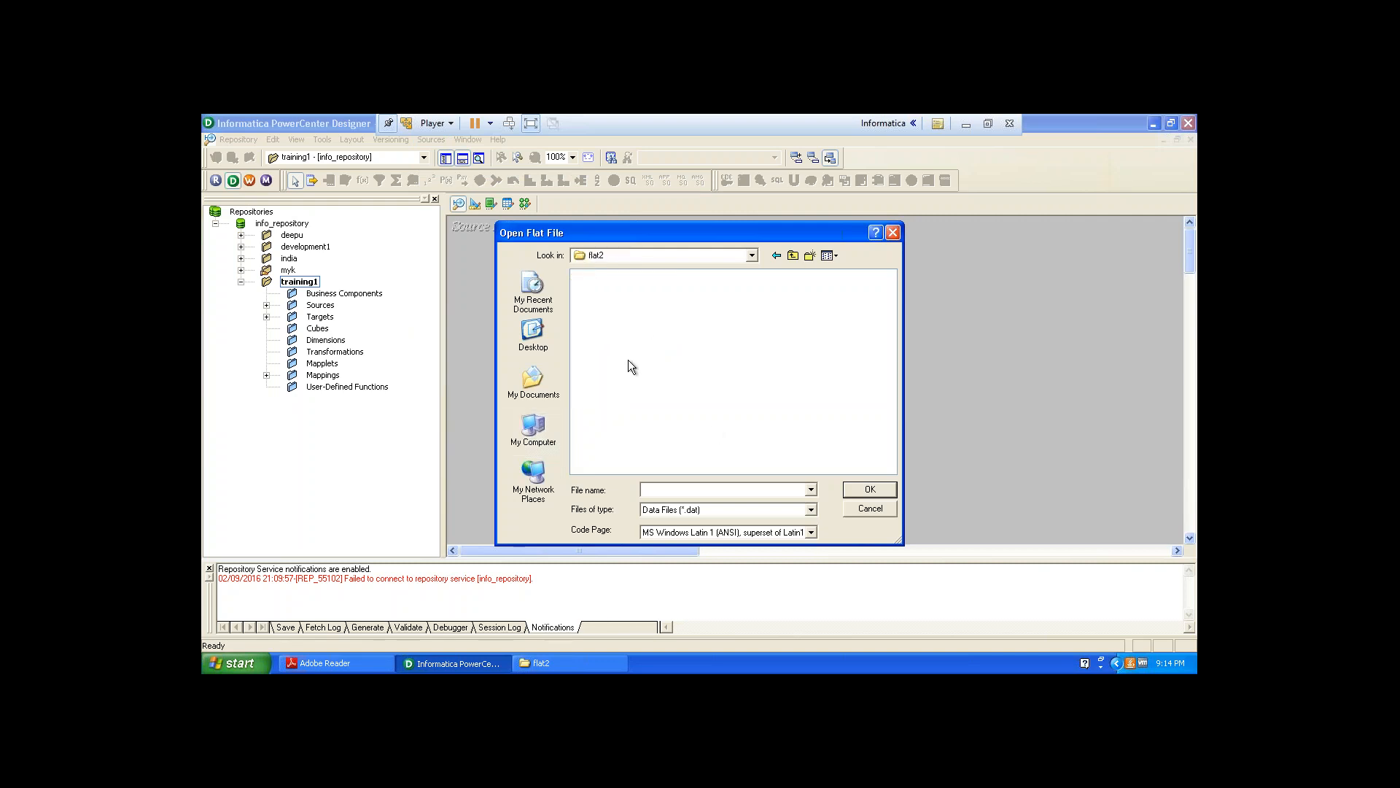
left_click(811, 509)
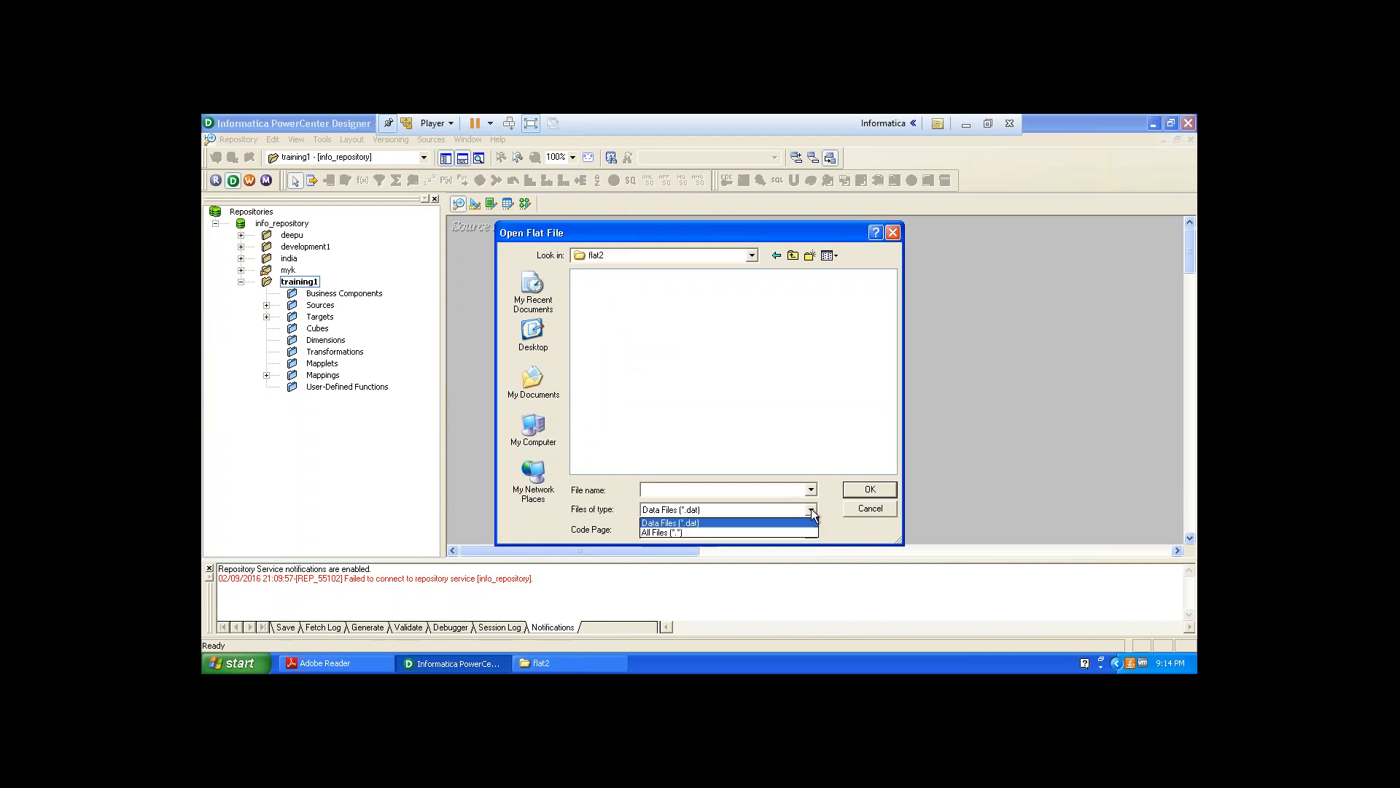
left_click(793, 529)
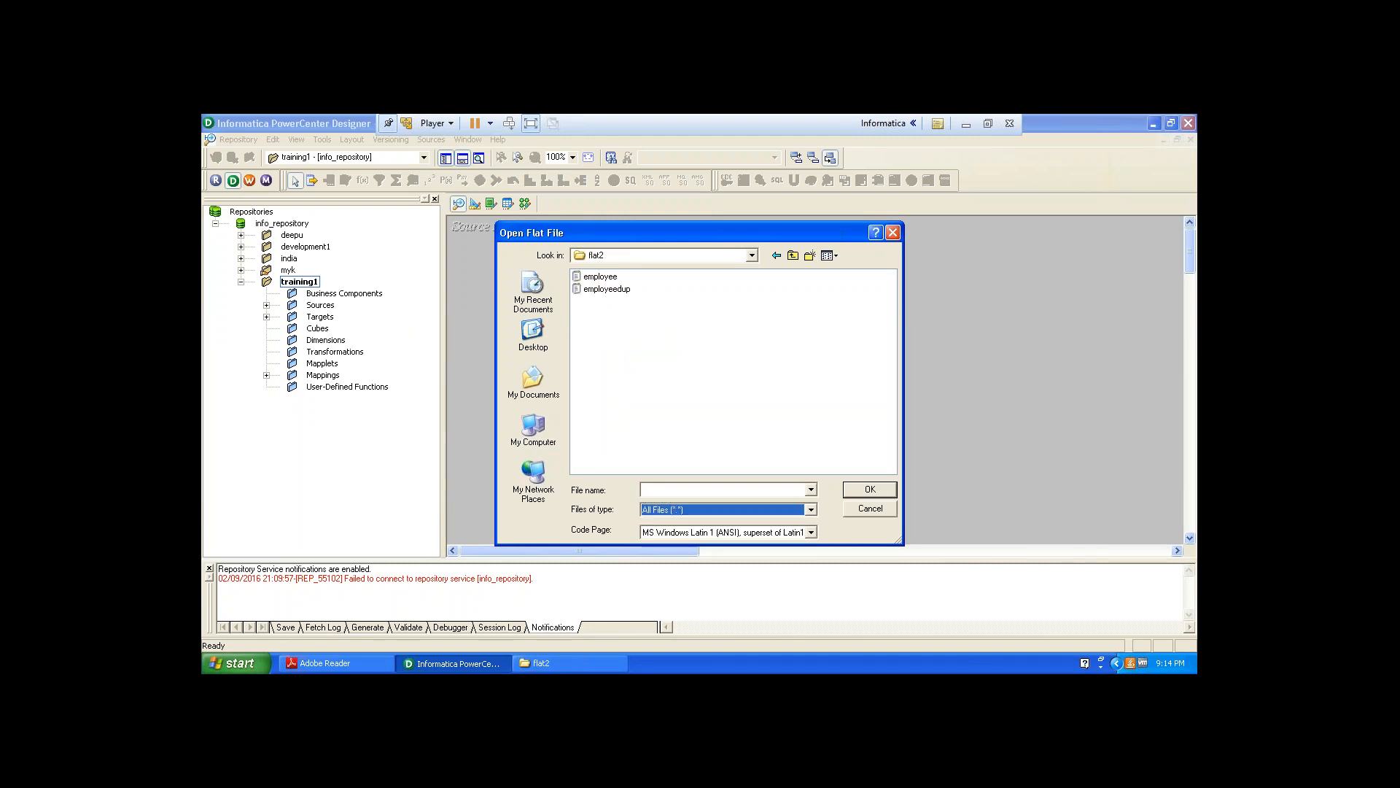
left_click(616, 290)
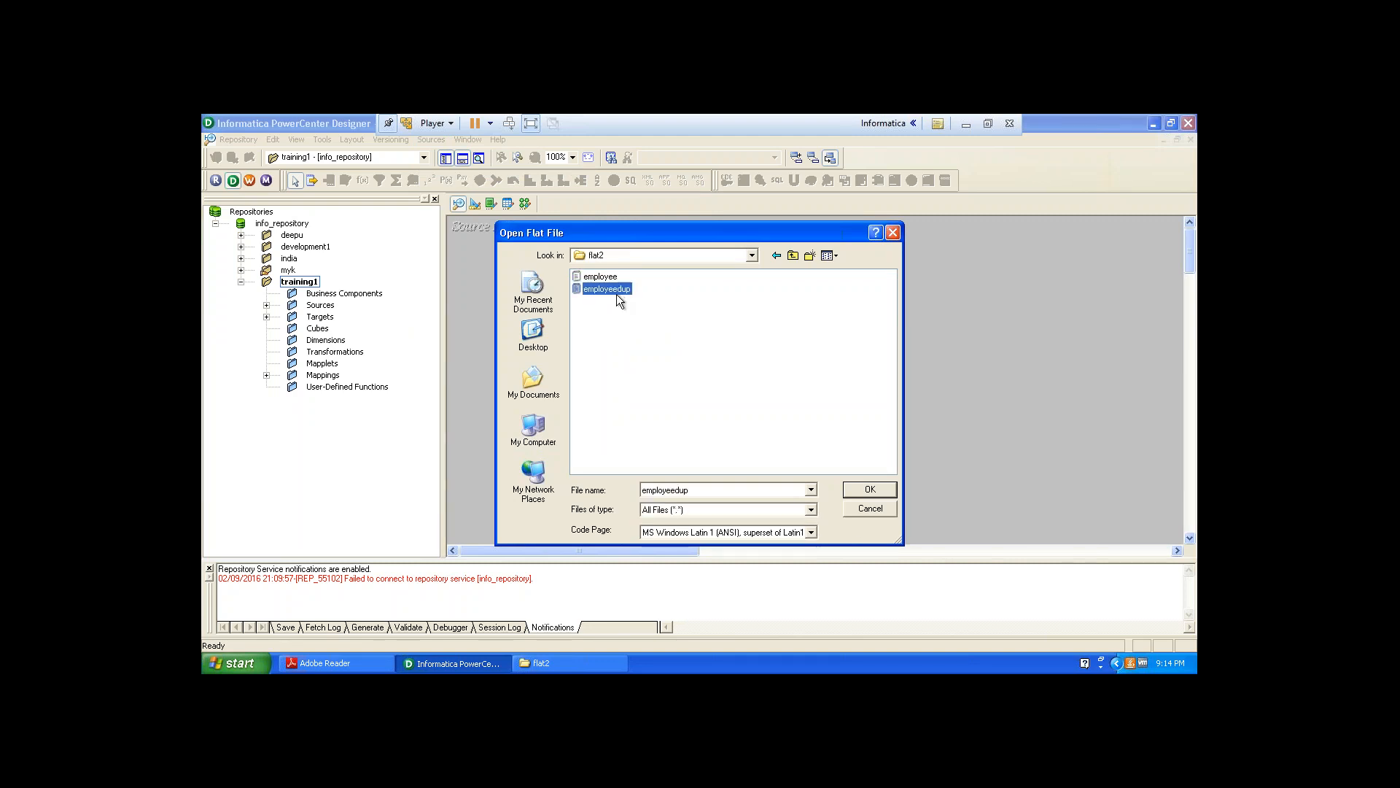
left_click(870, 489)
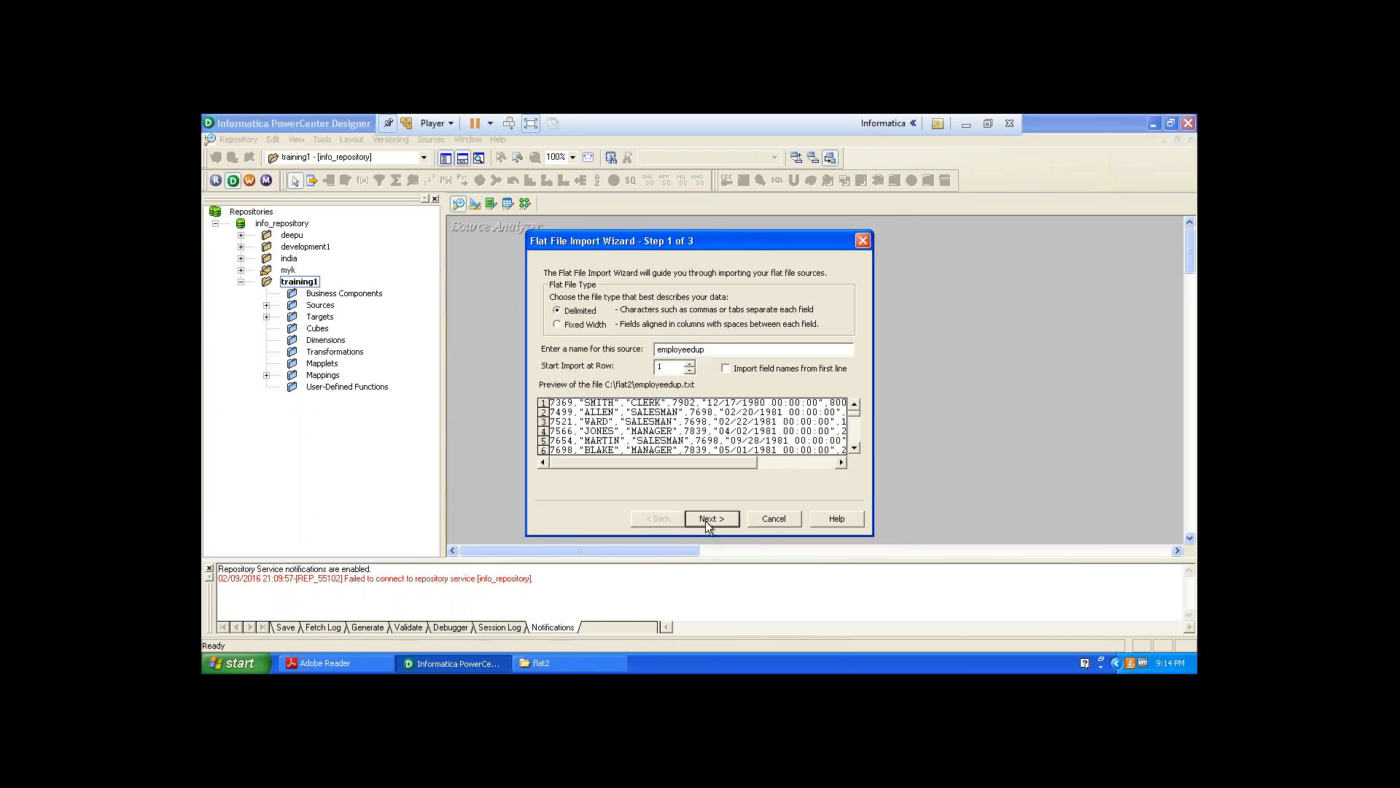
Open the employeedup file from the flat2 folder in Notepad to review its data, then return to the import wizard.
left_click(706, 521)
left_click(676, 515)
left_click(569, 663)
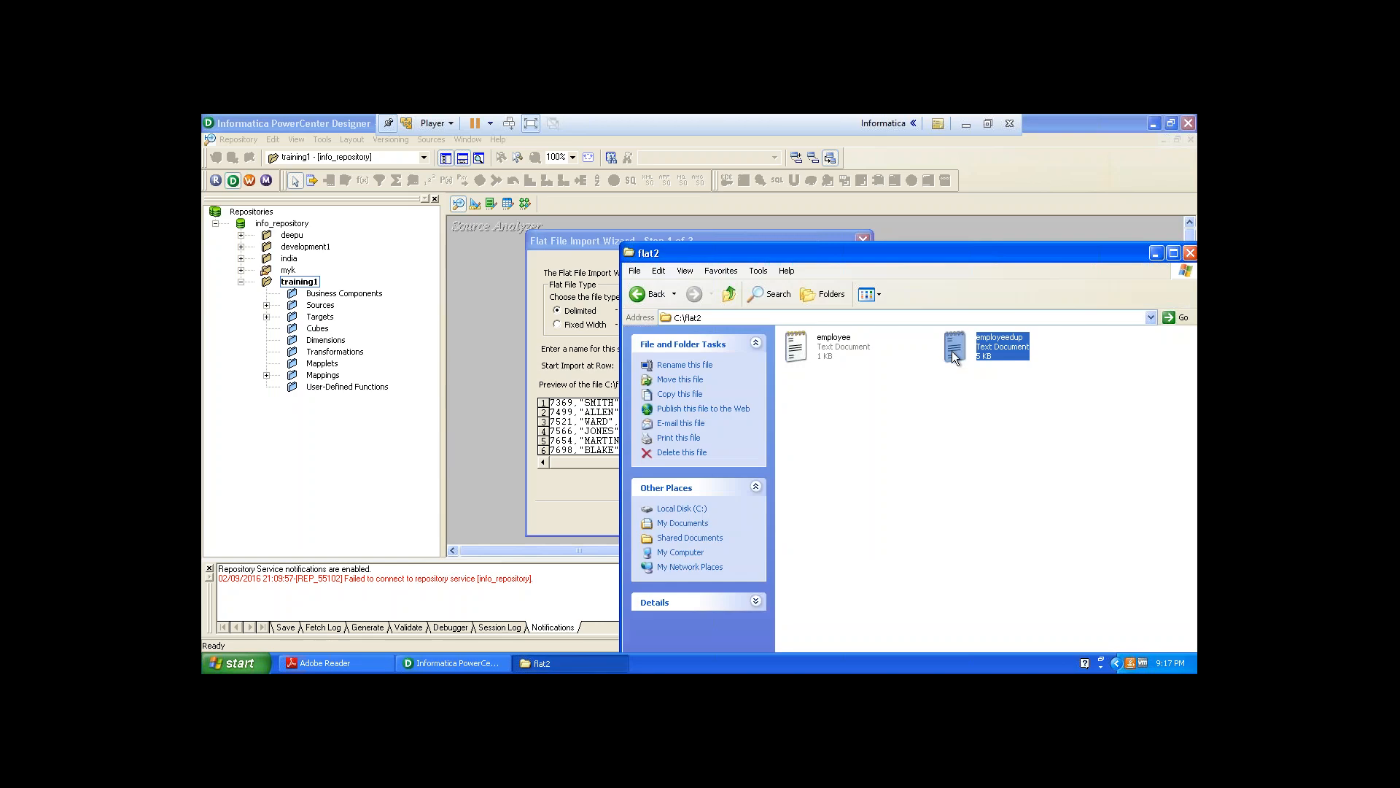
double_click(956, 346)
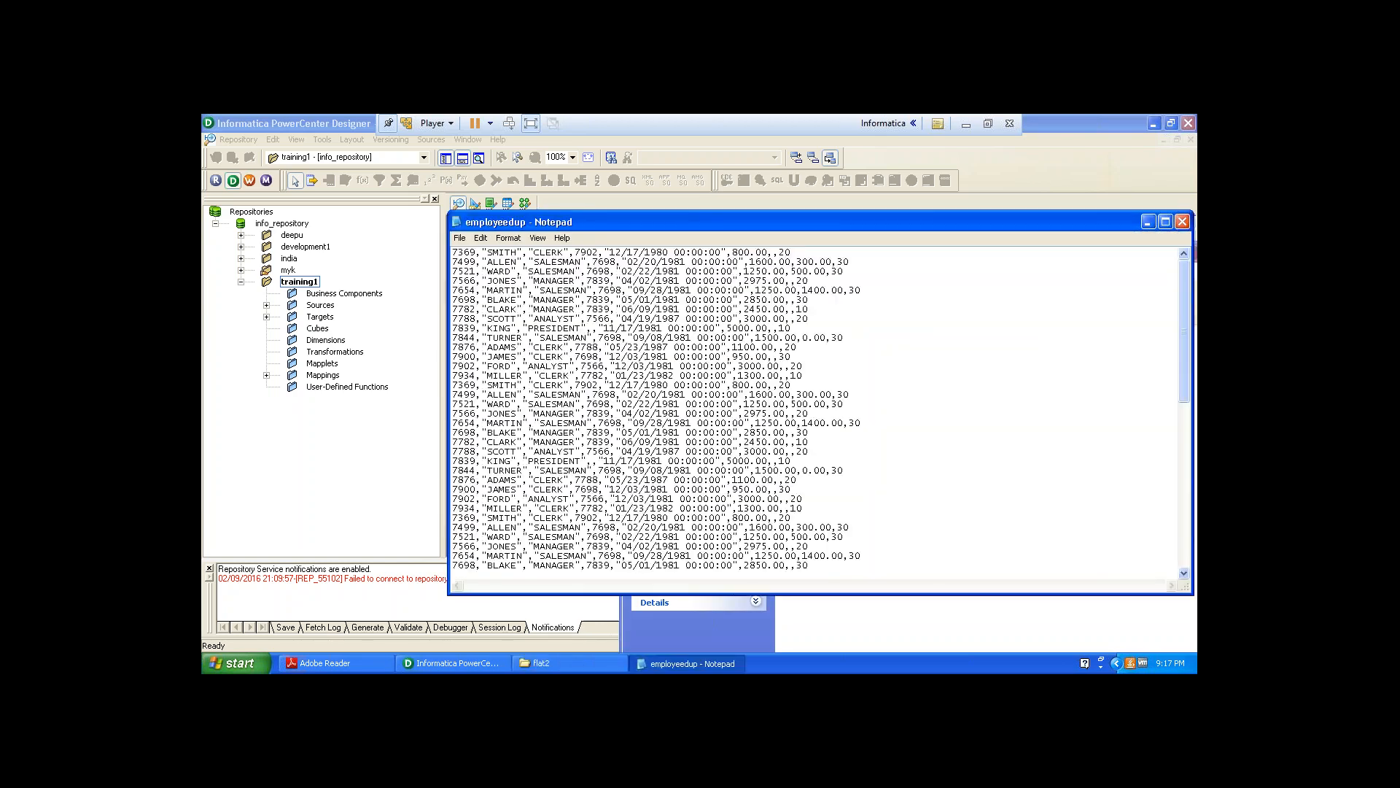
left_click(1182, 221)
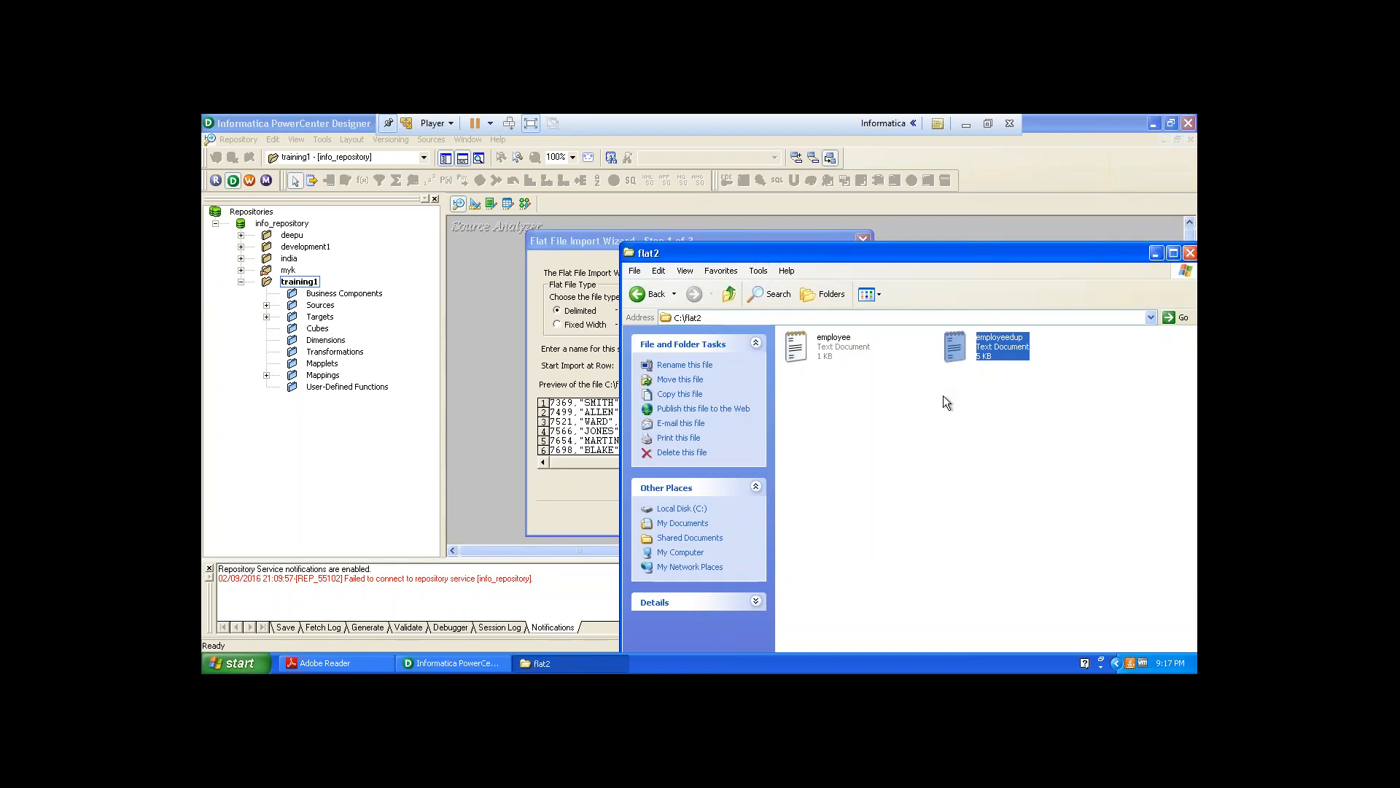
left_click(578, 252)
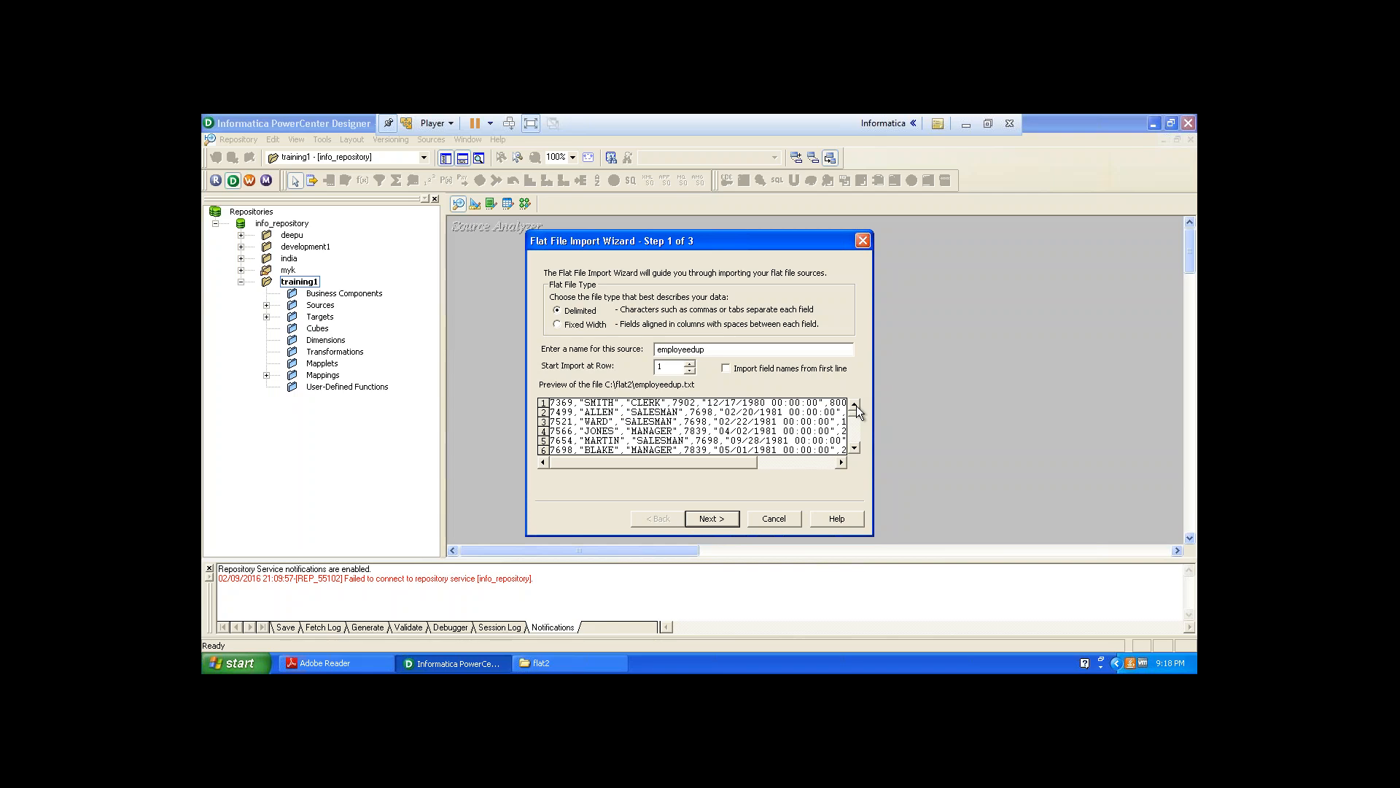
Set the delimiter to a comma entered under Other and the text qualifier to double quotes, then continue to column setup.
left_click(711, 518)
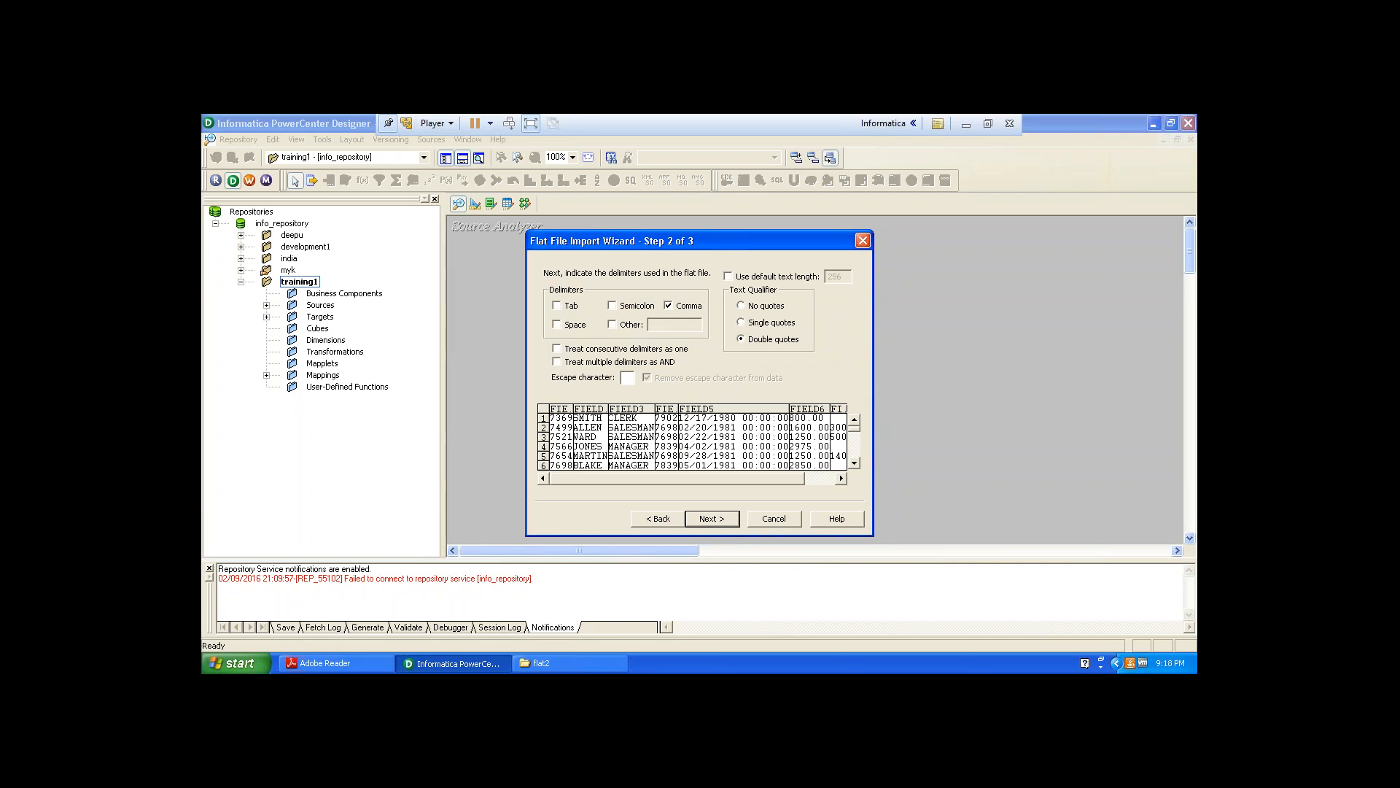
left_click(668, 305)
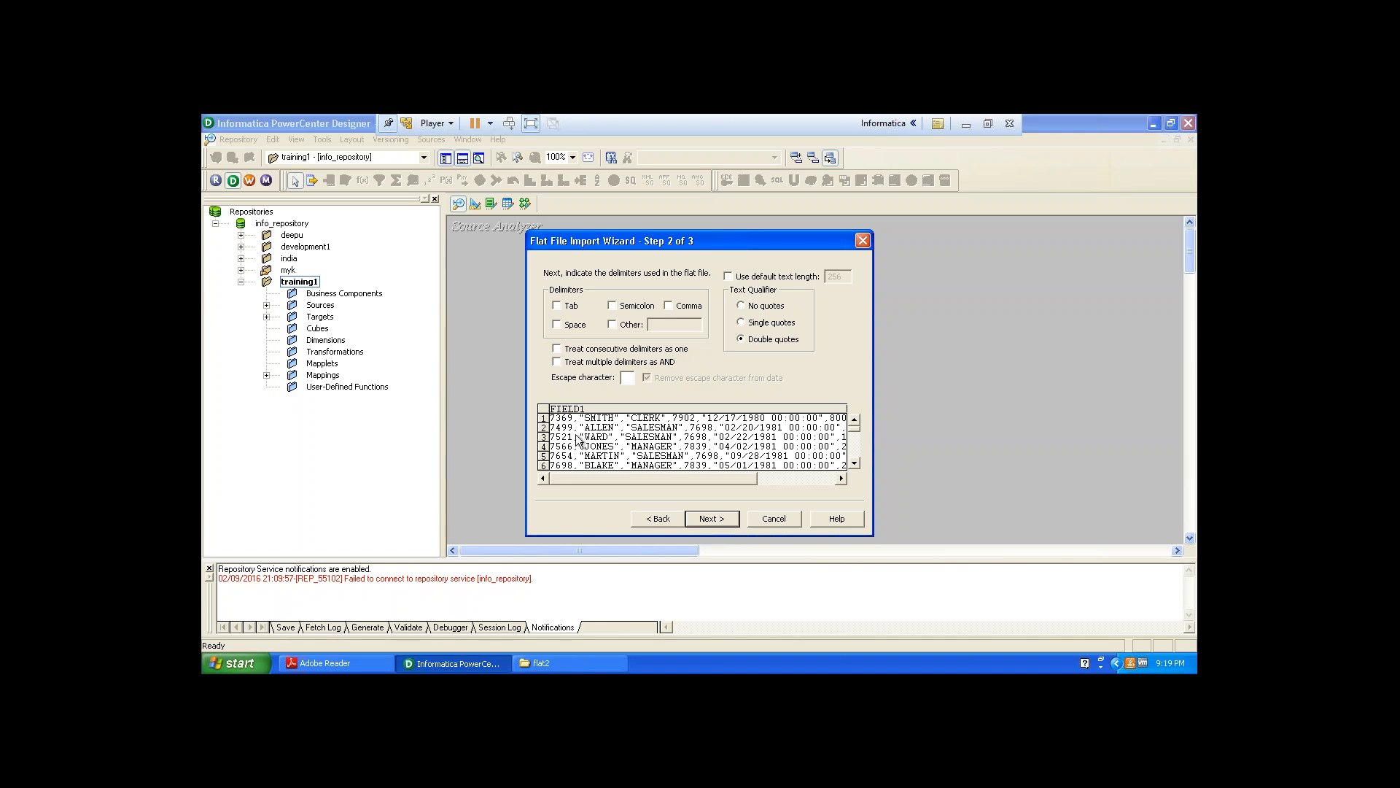
left_click(741, 305)
left_click(669, 306)
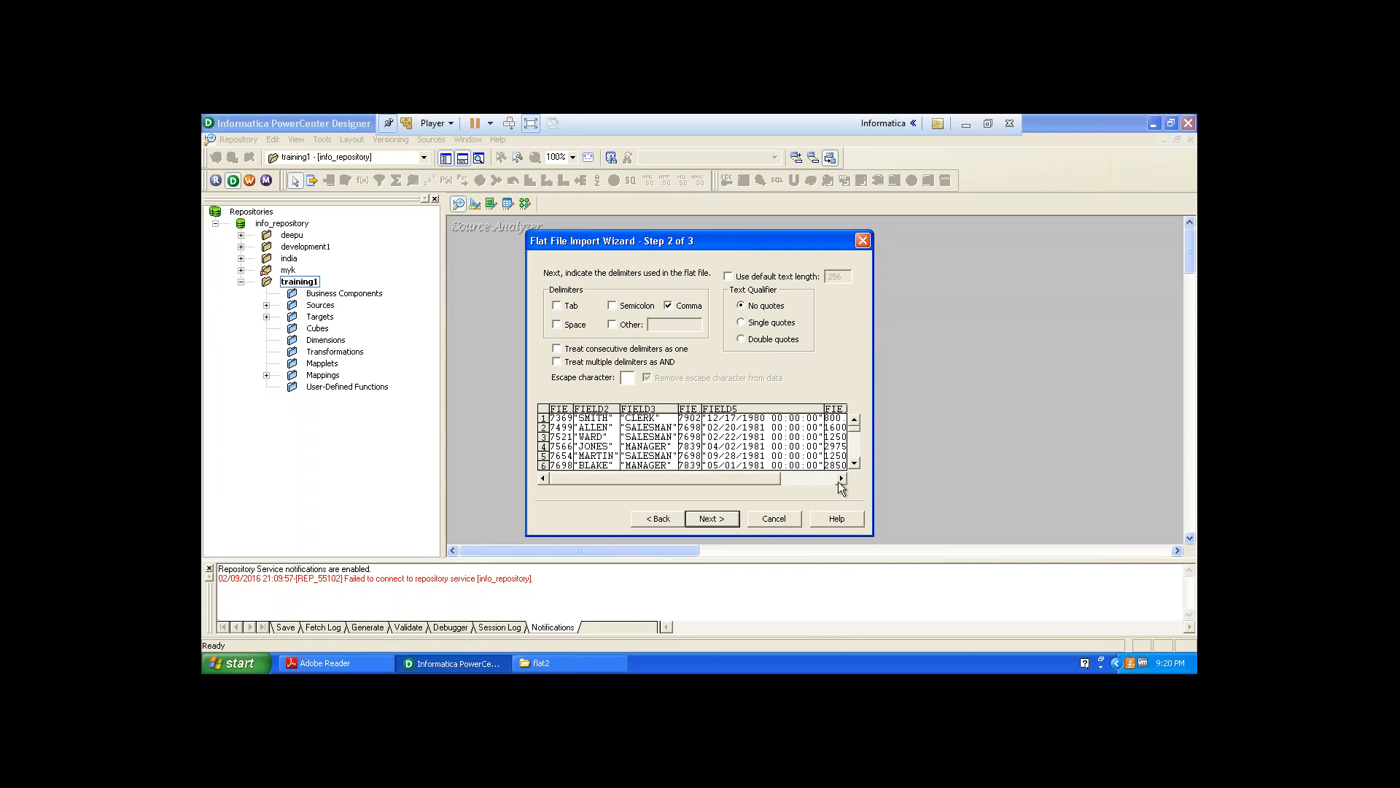
left_click_drag(771, 478, 637, 475)
left_click(670, 305)
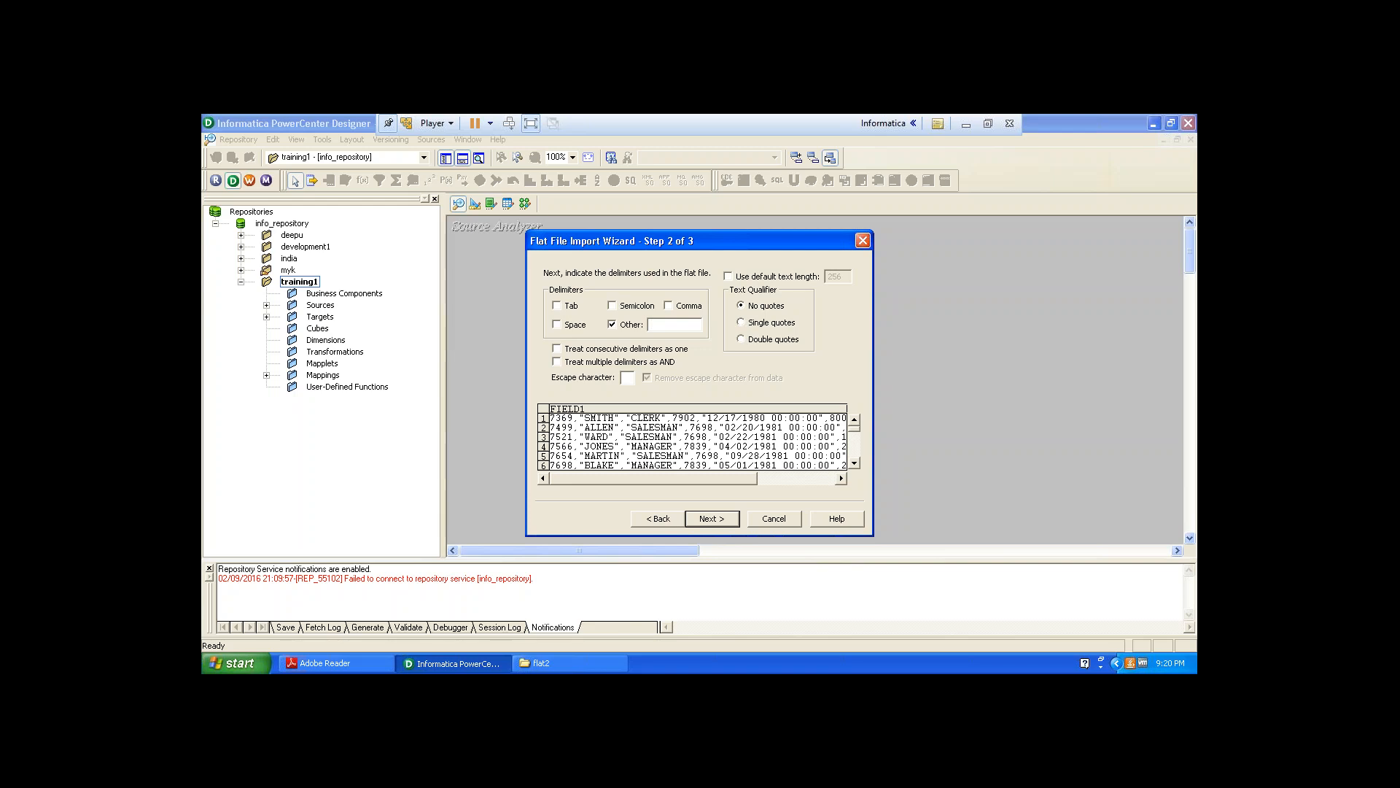
type(",")
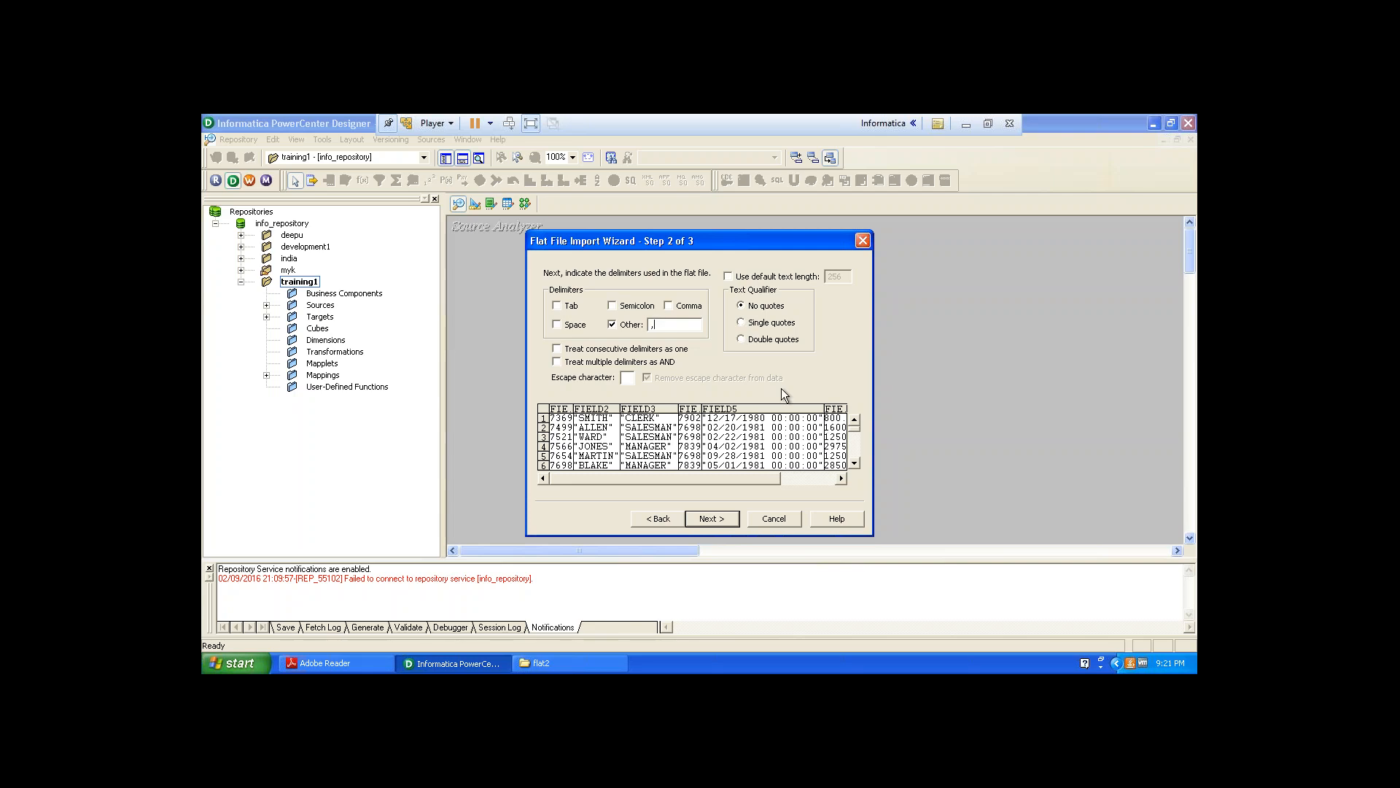
left_click(741, 339)
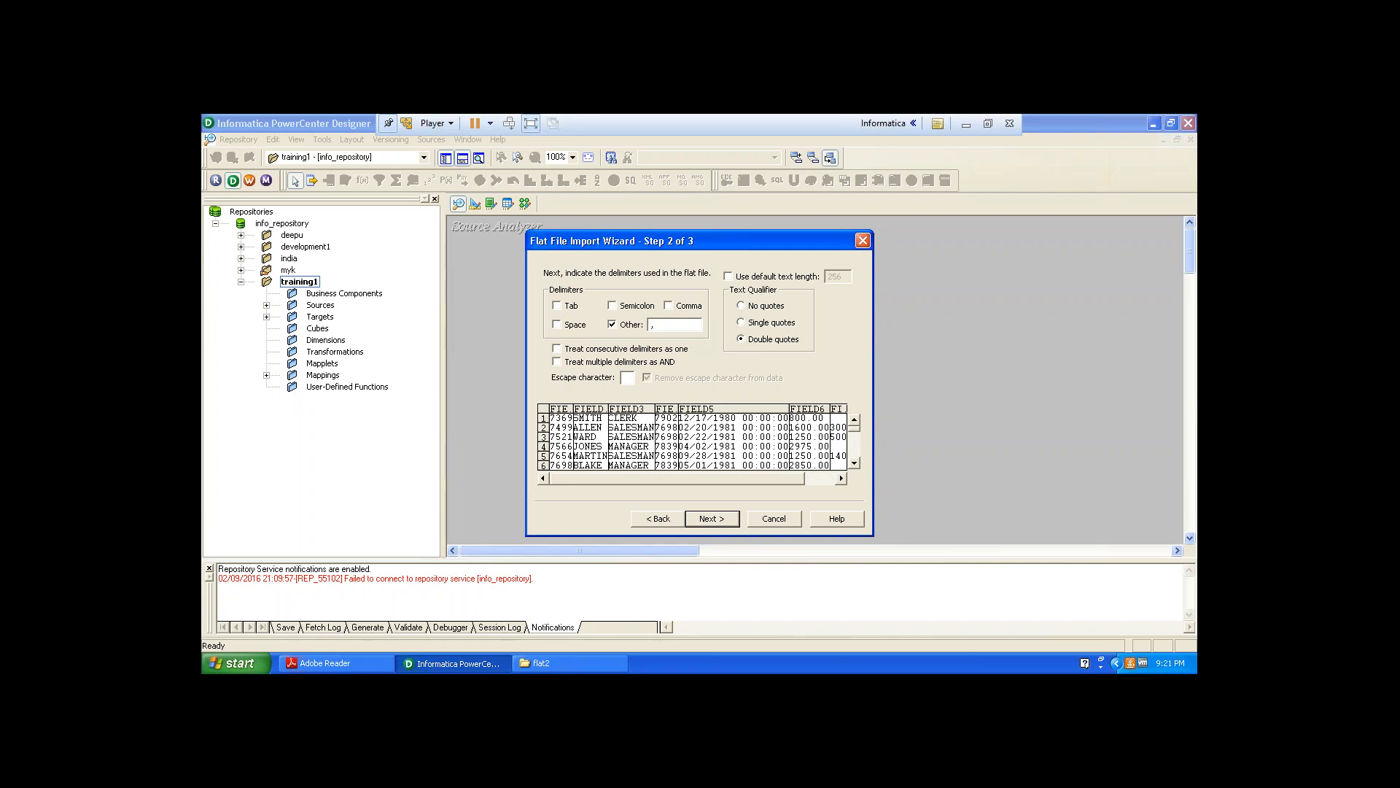
left_click(735, 516)
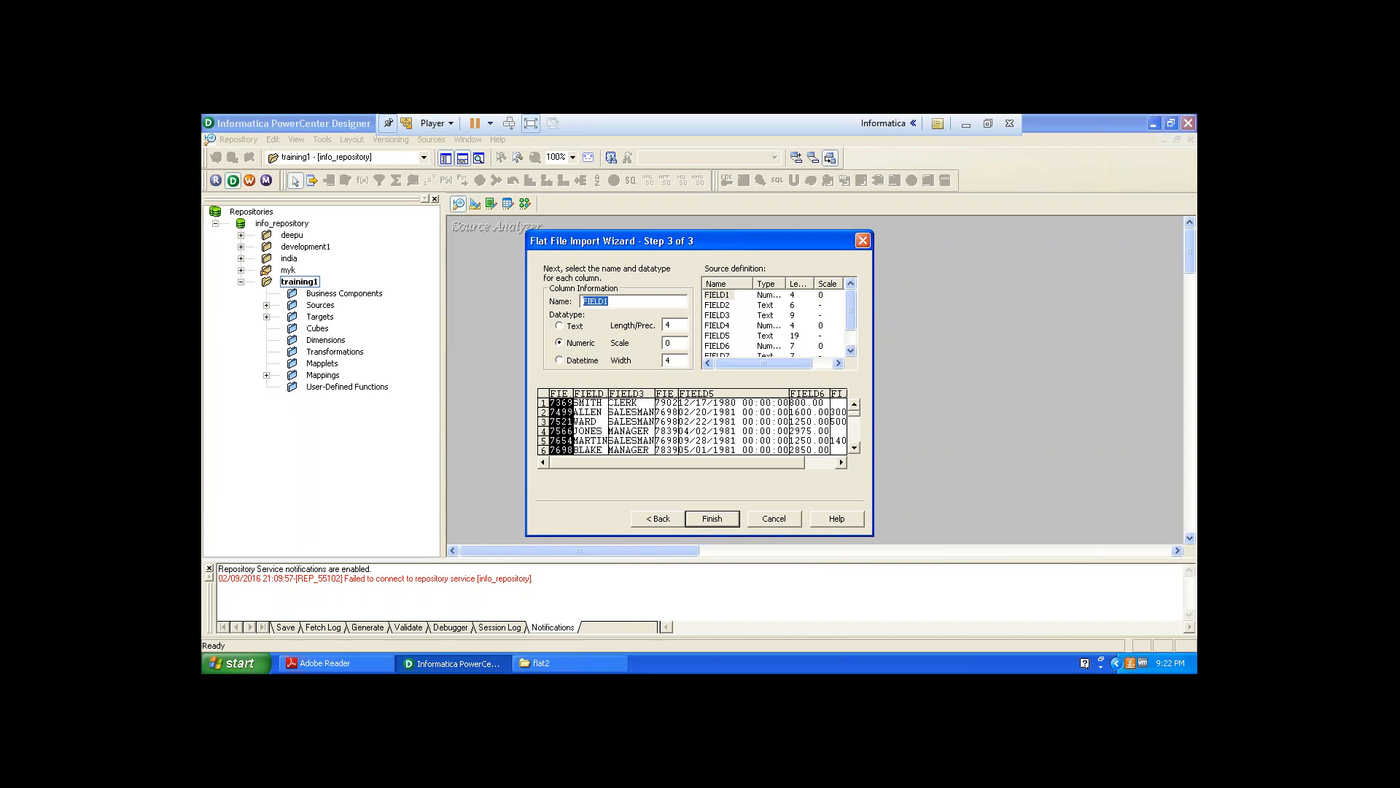
Name the first column EMPNO and the second column ENAME with length 10.
type("EMPNO")
left_click(714, 309)
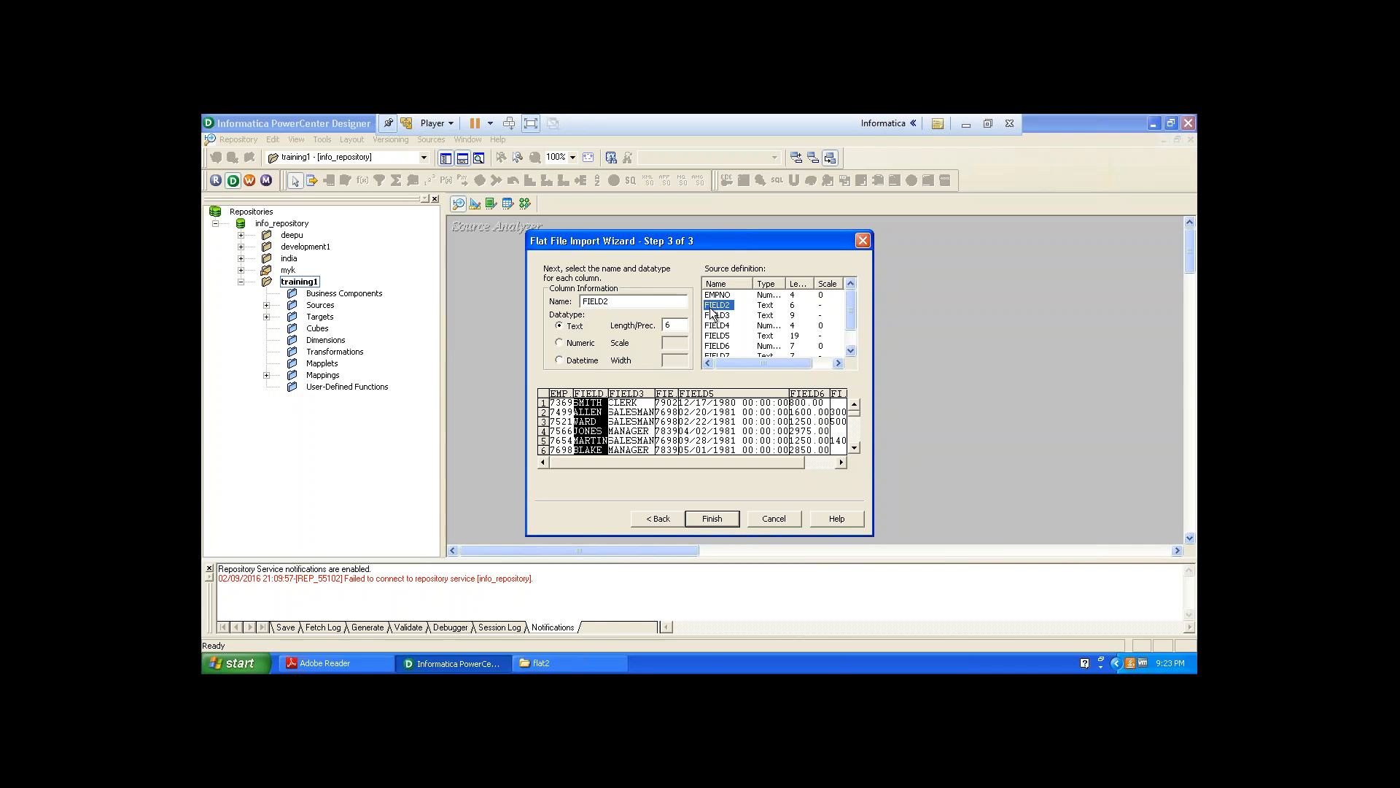
left_click_drag(612, 301, 541, 299)
type("ENAME")
left_click(673, 326)
key("BackSpace")
type("10")
left_click(725, 318)
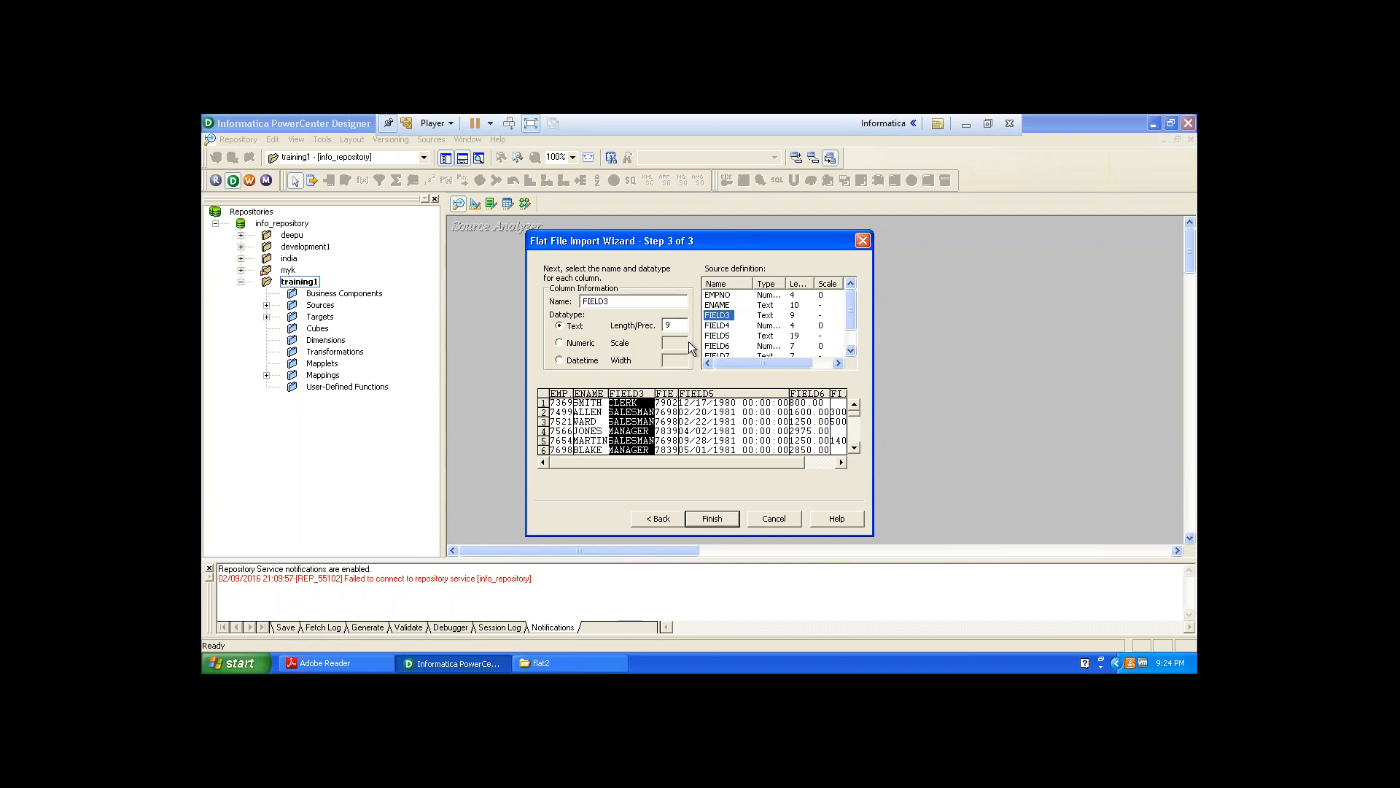
Name the third column JOB with length 10 and the fourth column MGR.
left_click_drag(616, 302, 557, 293)
type("JOB")
double_click(666, 324)
type("10")
left_click(724, 329)
left_click_drag(612, 301, 554, 301)
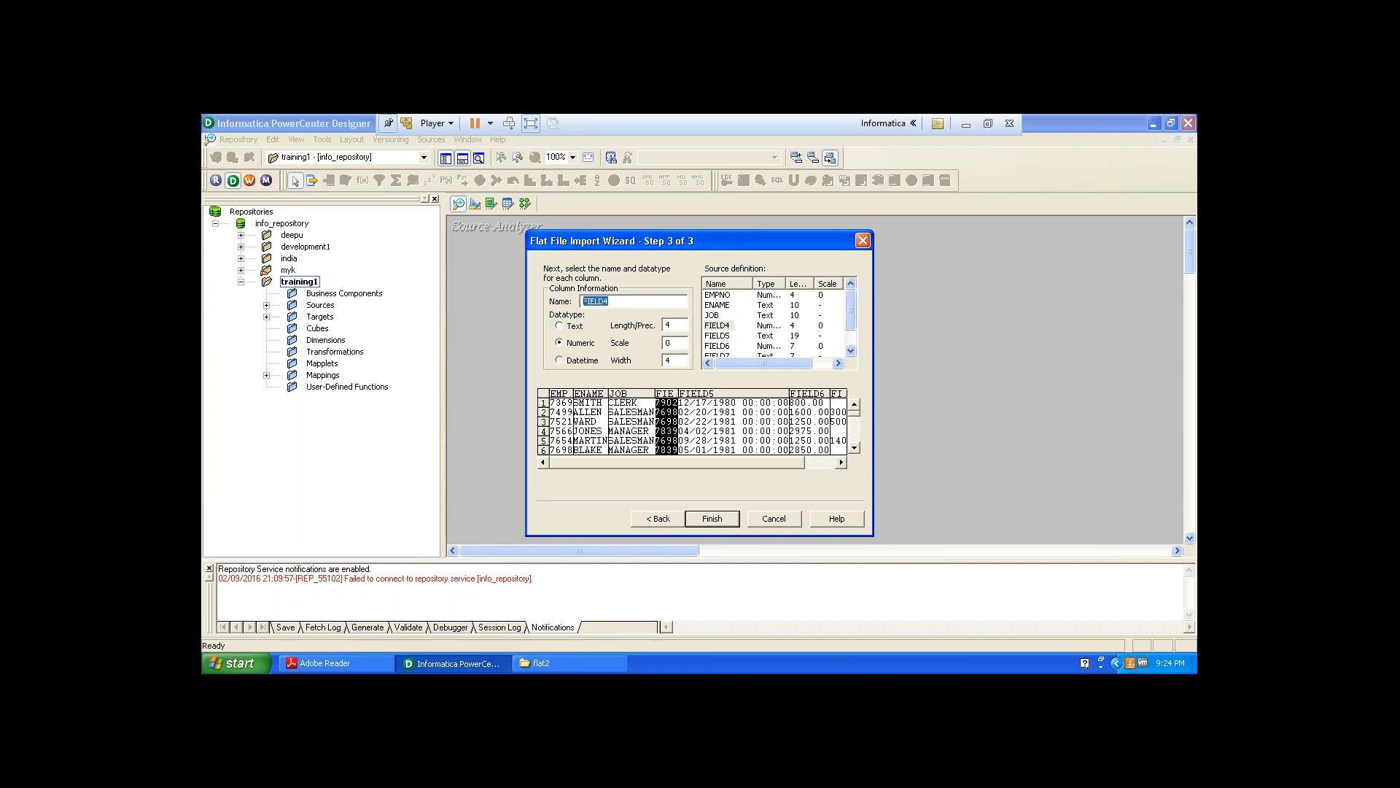
type("MGR")
left_click(720, 336)
left_click(625, 306)
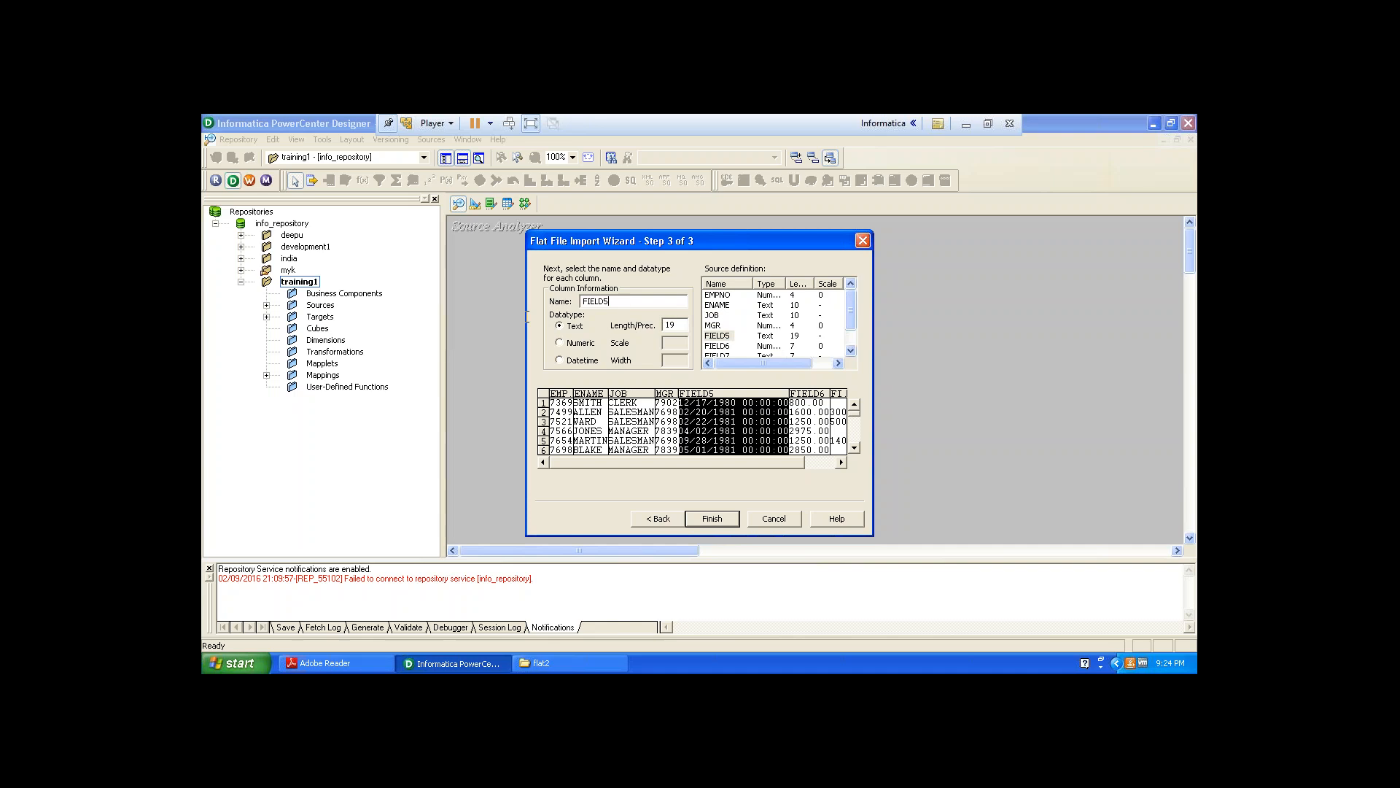
Name the fifth column HIREDATE and set its datatype to Datetime.
double_click(625, 306)
type("HIREDATE")
double_click(666, 324)
left_click(563, 360)
left_click(795, 346)
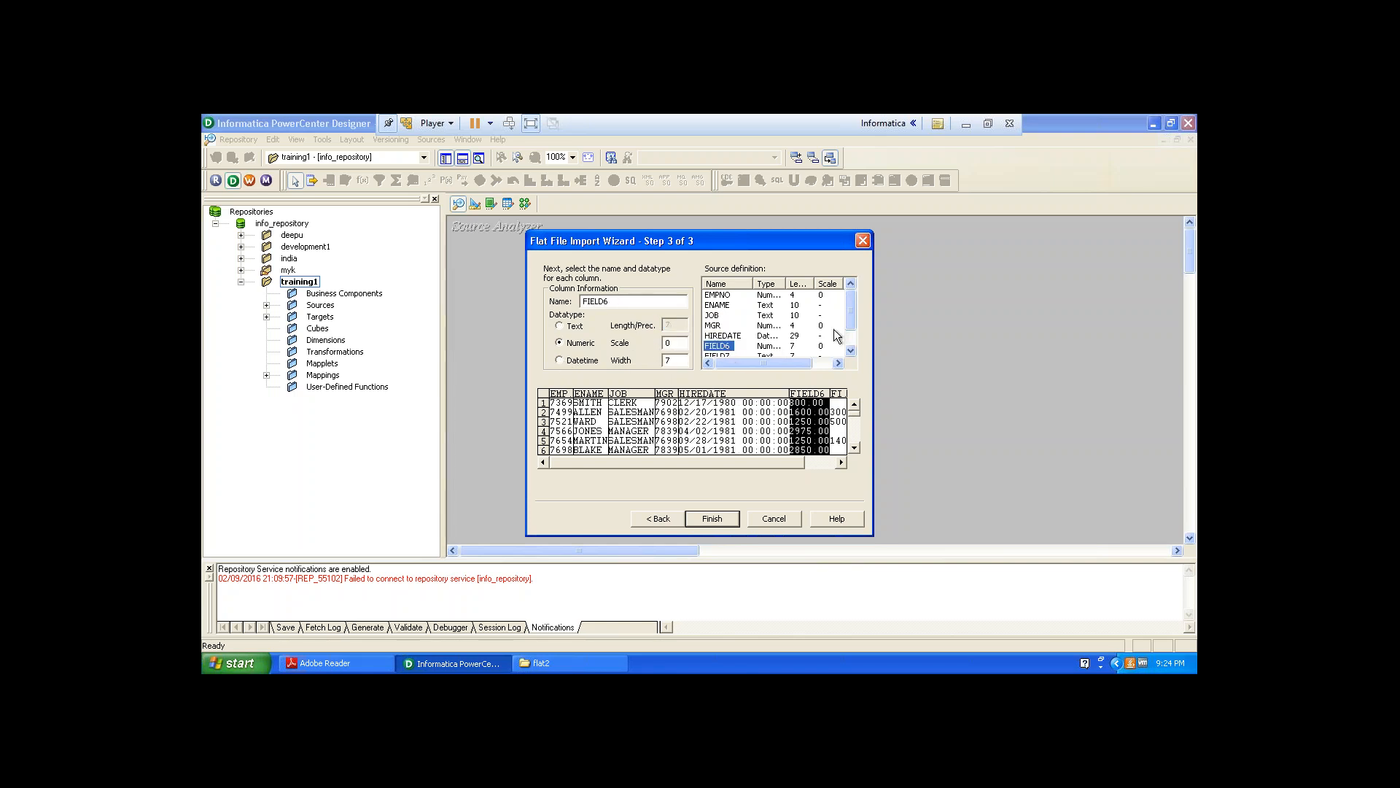
left_click(853, 323)
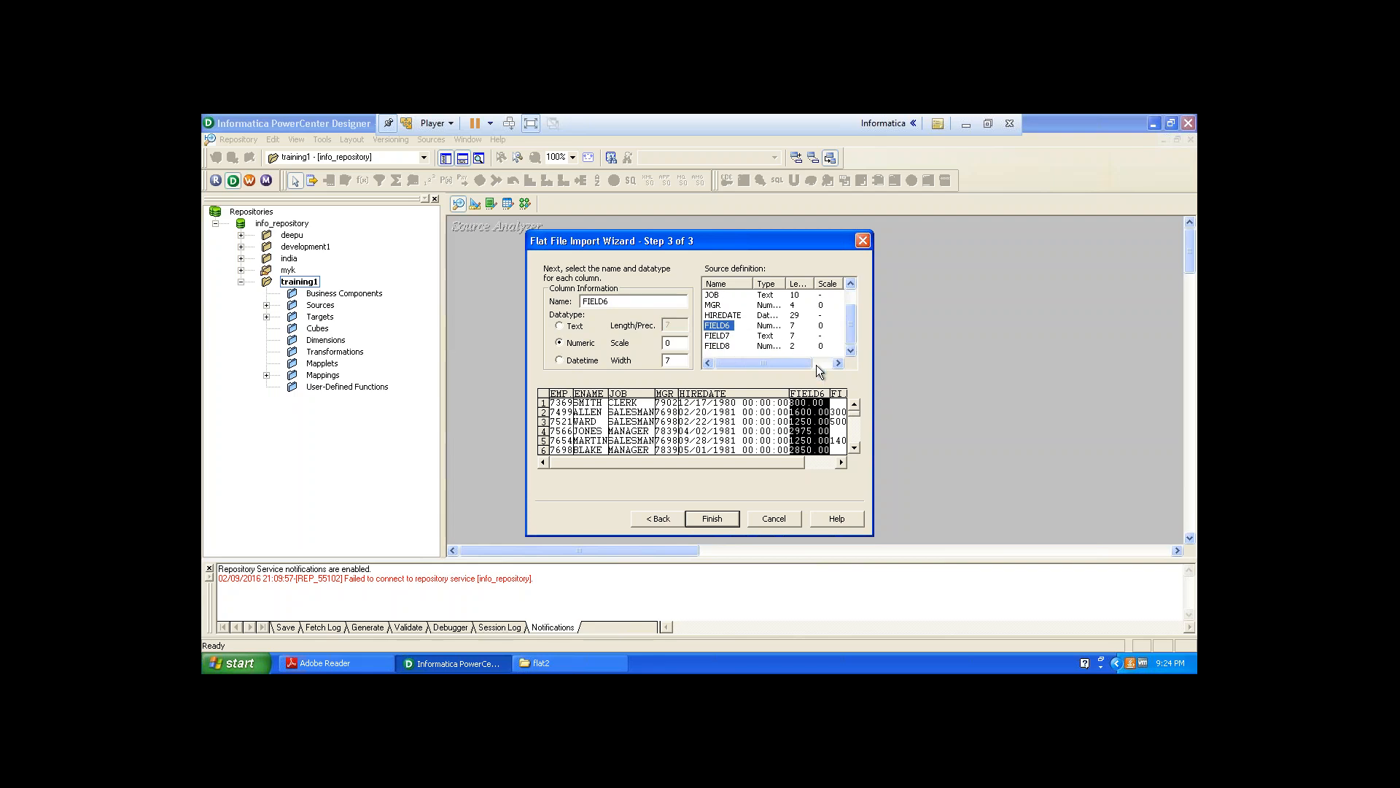
left_click_drag(769, 456, 800, 458)
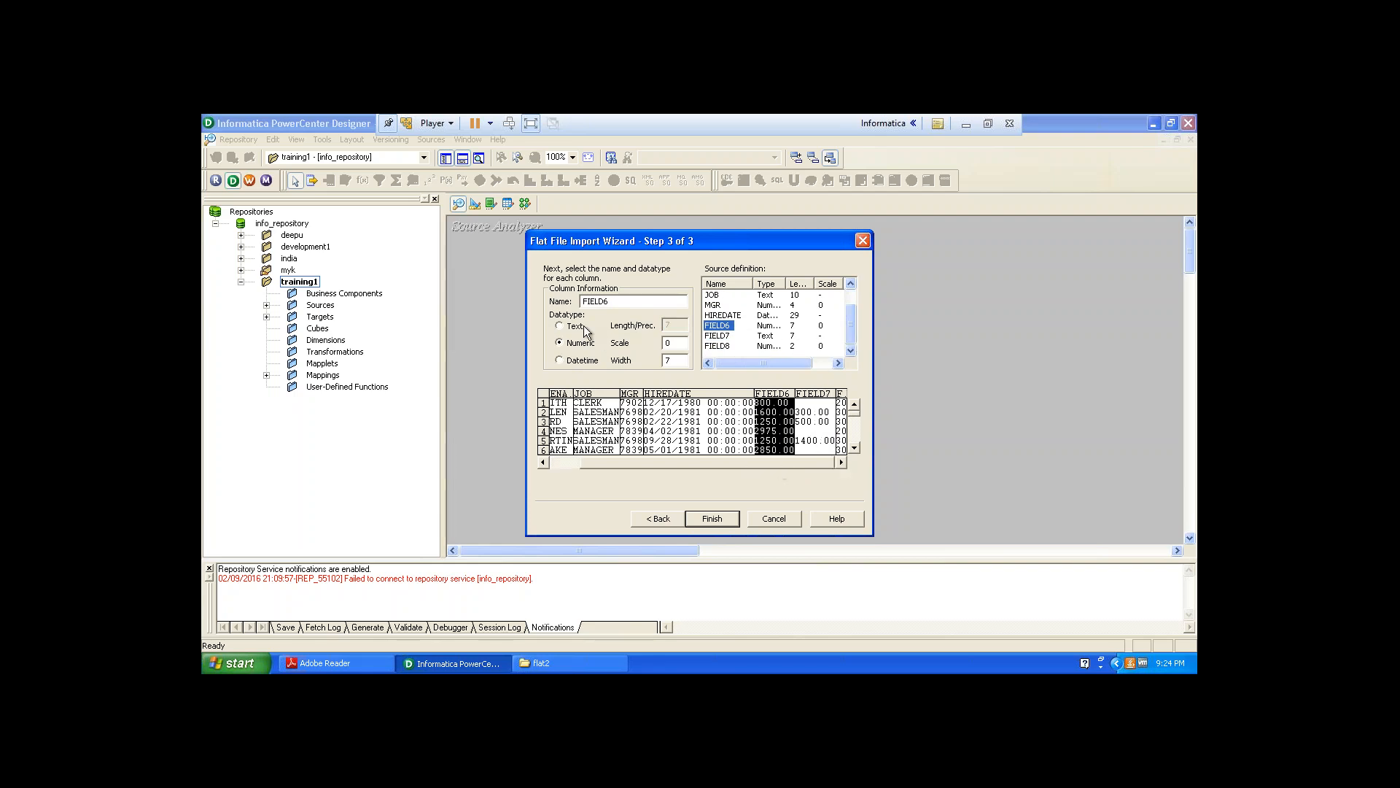
Name the sixth column SALARY as a numeric column with scale 2.
left_click_drag(613, 300, 566, 299)
type("SALARY")
left_click_drag(673, 343, 659, 342)
key("BackSpace")
left_click(560, 342)
left_click_drag(673, 343, 660, 342)
type("2")
left_click(725, 337)
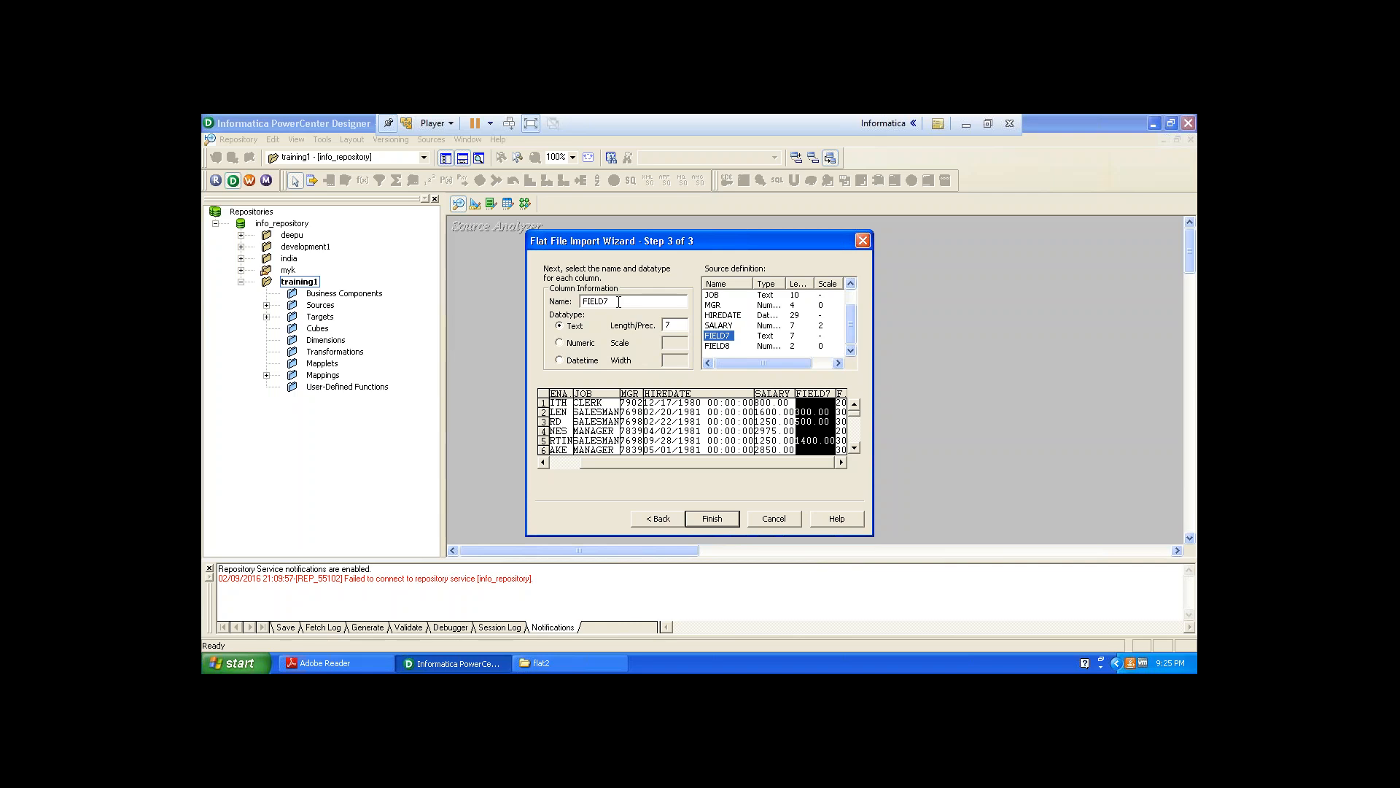
Name the seventh column COMM as a numeric column with scale 2.
left_click_drag(619, 304, 580, 302)
type("COMM")
left_click(559, 343)
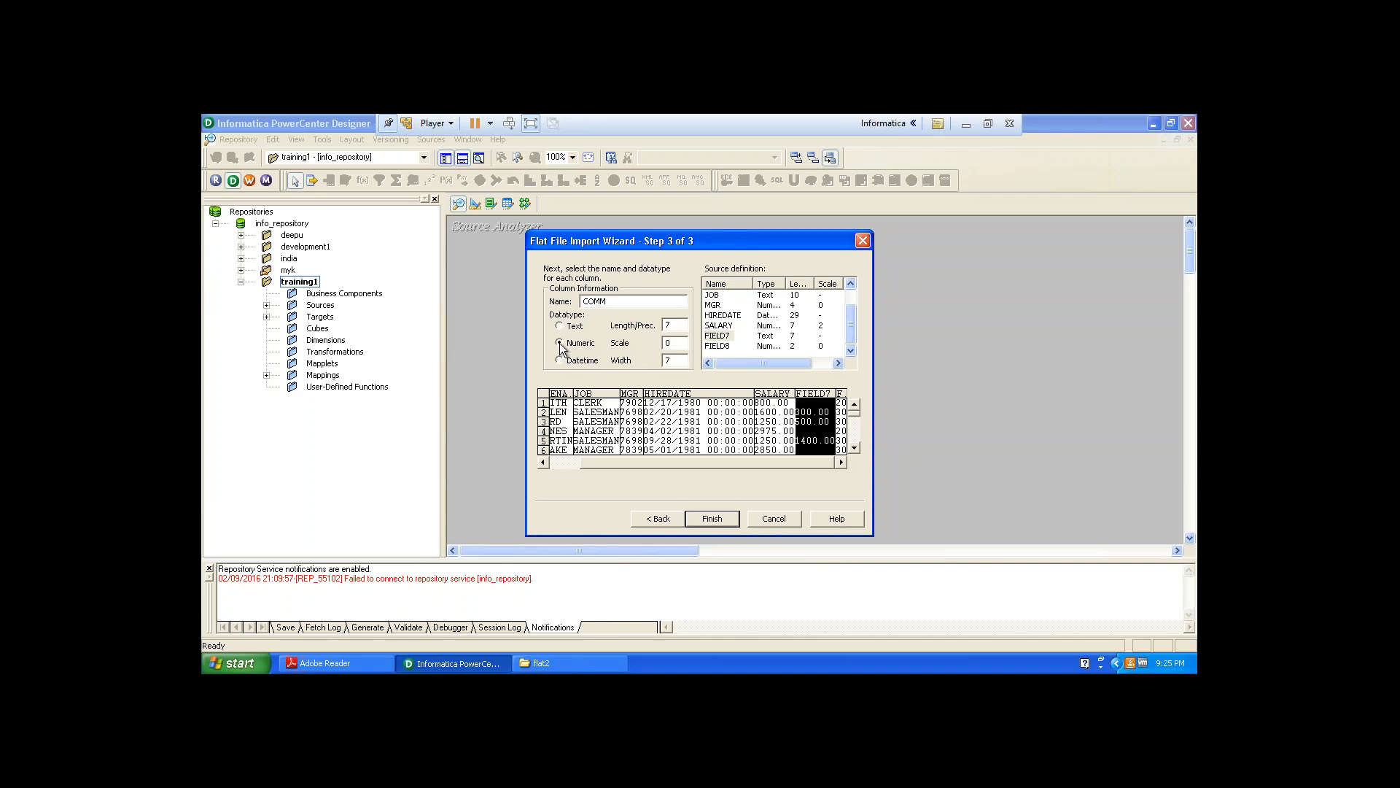
double_click(675, 327)
key("Tab")
type("2")
left_click(727, 345)
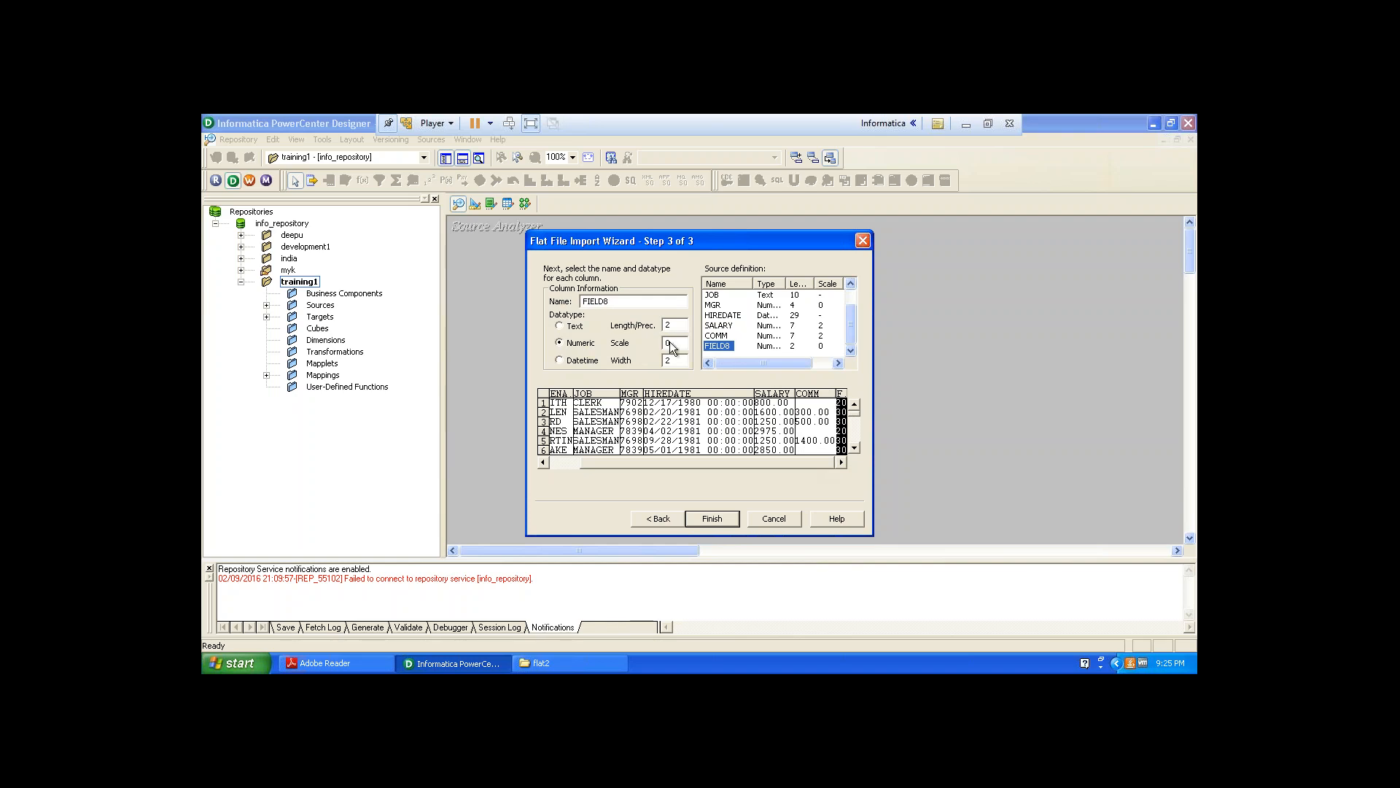
Name the last column DEPTNO, finish the import, and enlarge the new source definition in the workspace.
double_click(624, 302)
type("DEPTNO")
left_click(710, 518)
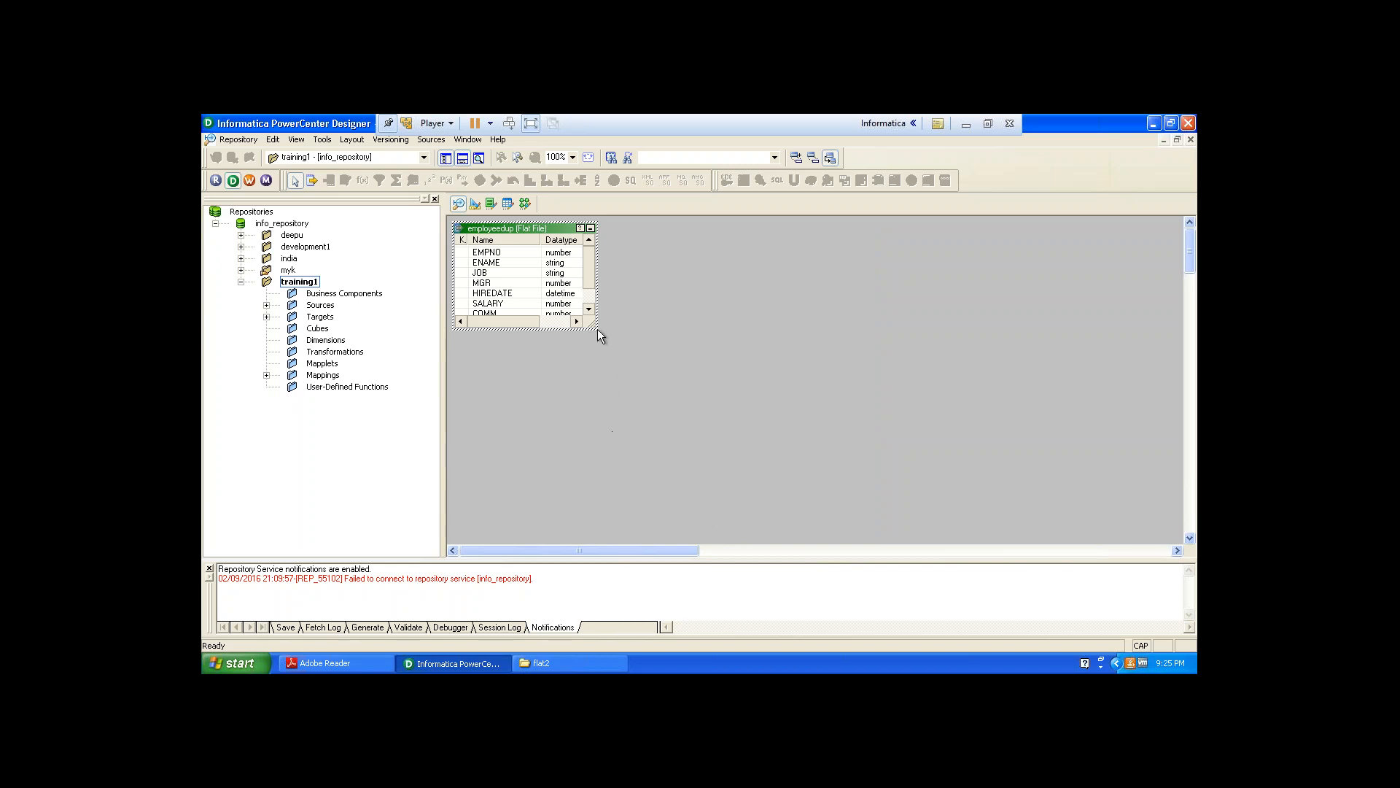
left_click_drag(597, 330, 835, 435)
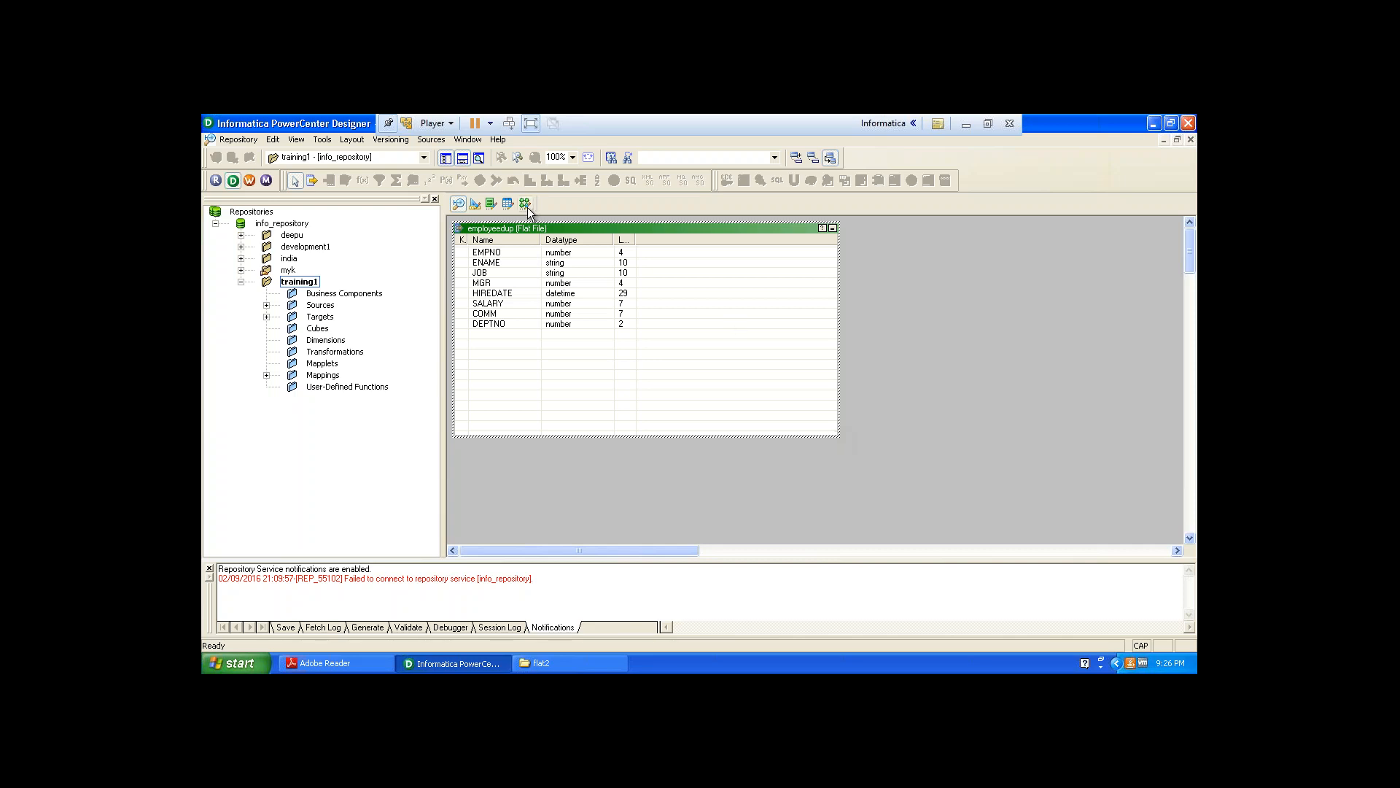
Switch to the Target Designer and clear all objects from its workspace.
left_click(475, 205)
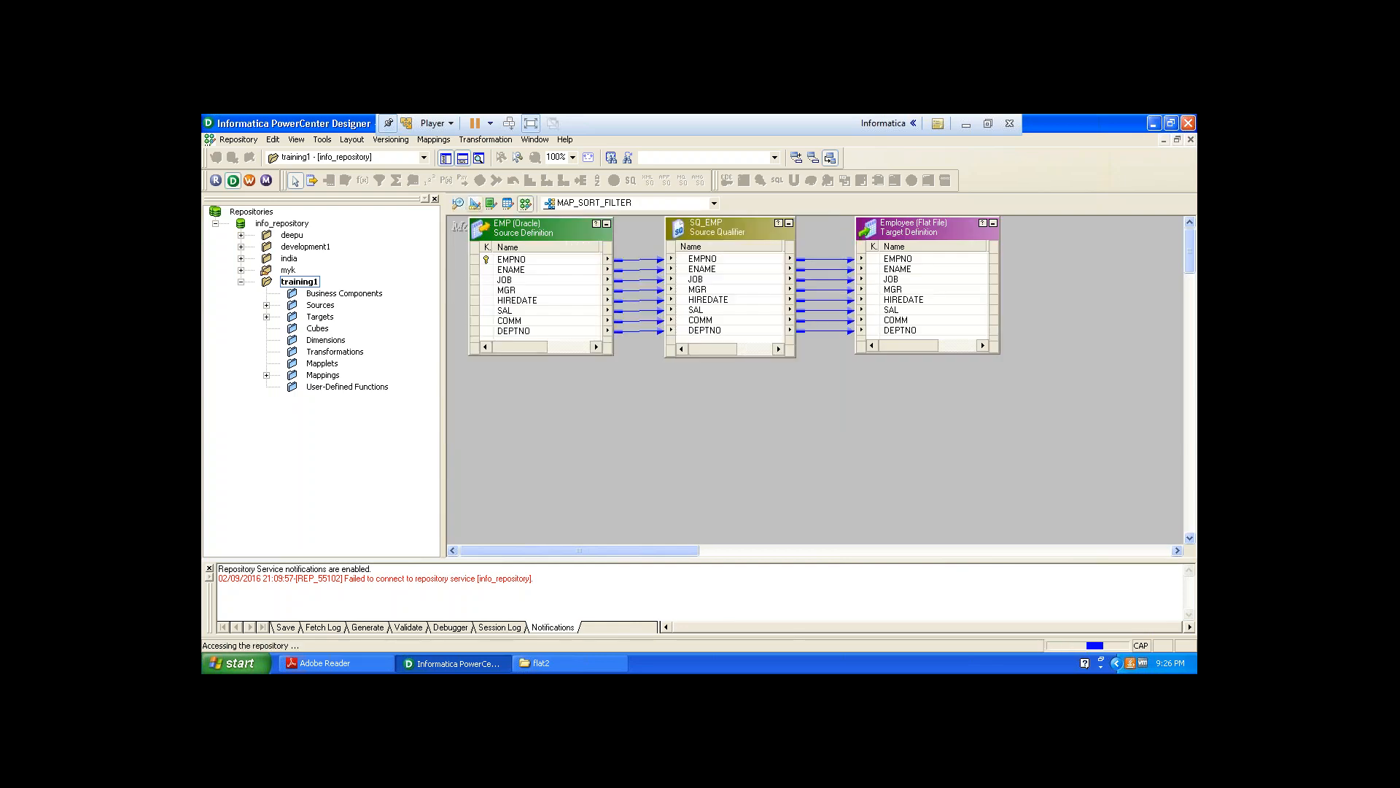
left_click(475, 204)
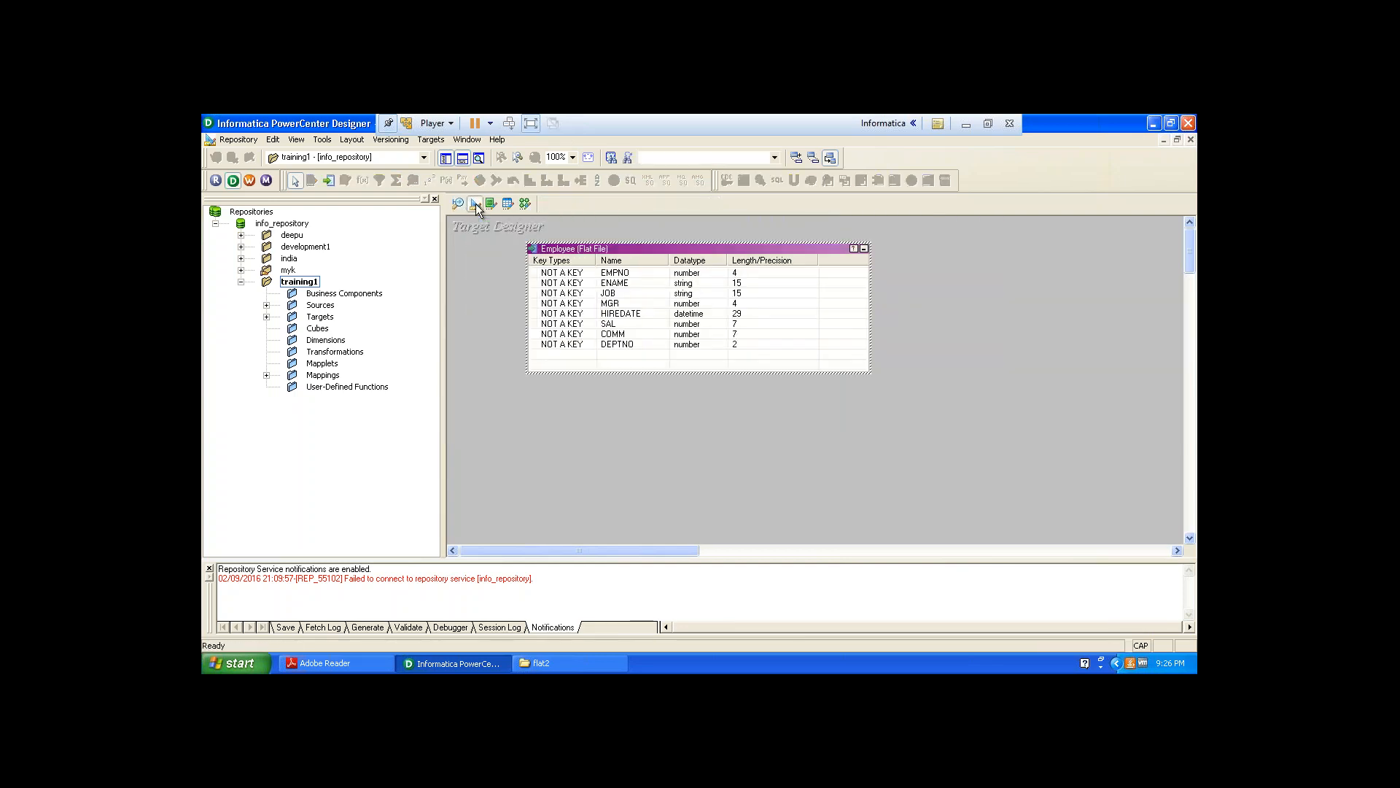
right_click(488, 256)
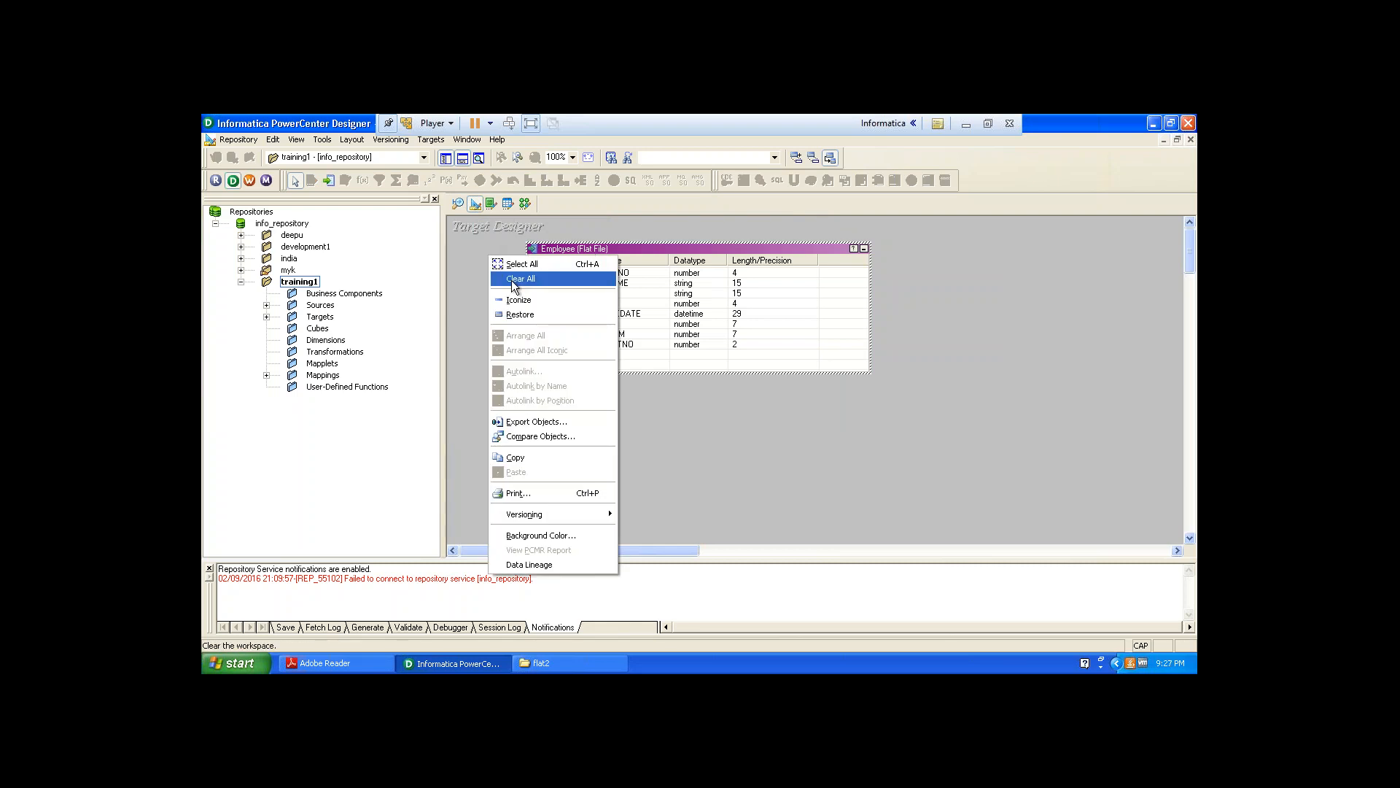
left_click(514, 280)
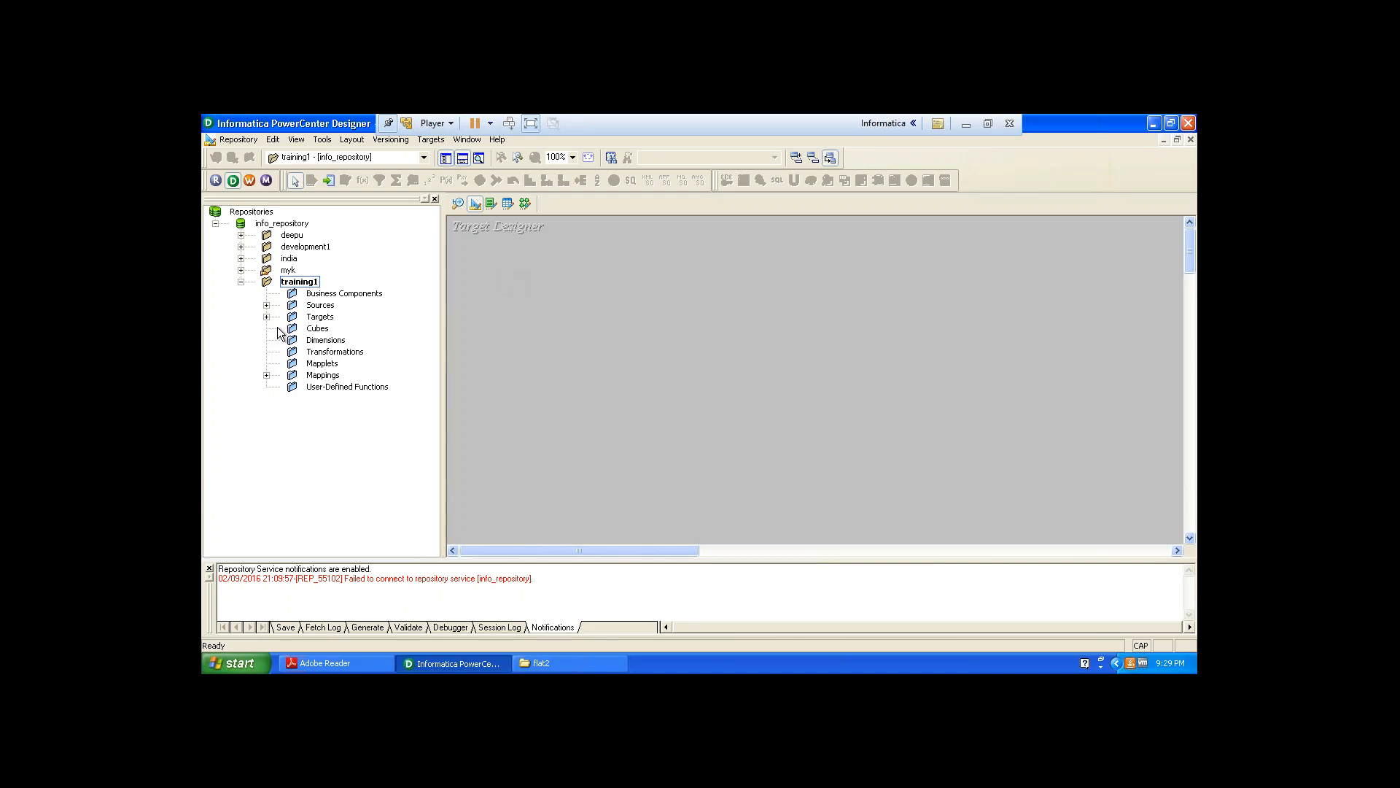
Create a target definition by bringing the employeedup flat-file source into the Target Designer workspace and enlarge it.
left_click(267, 306)
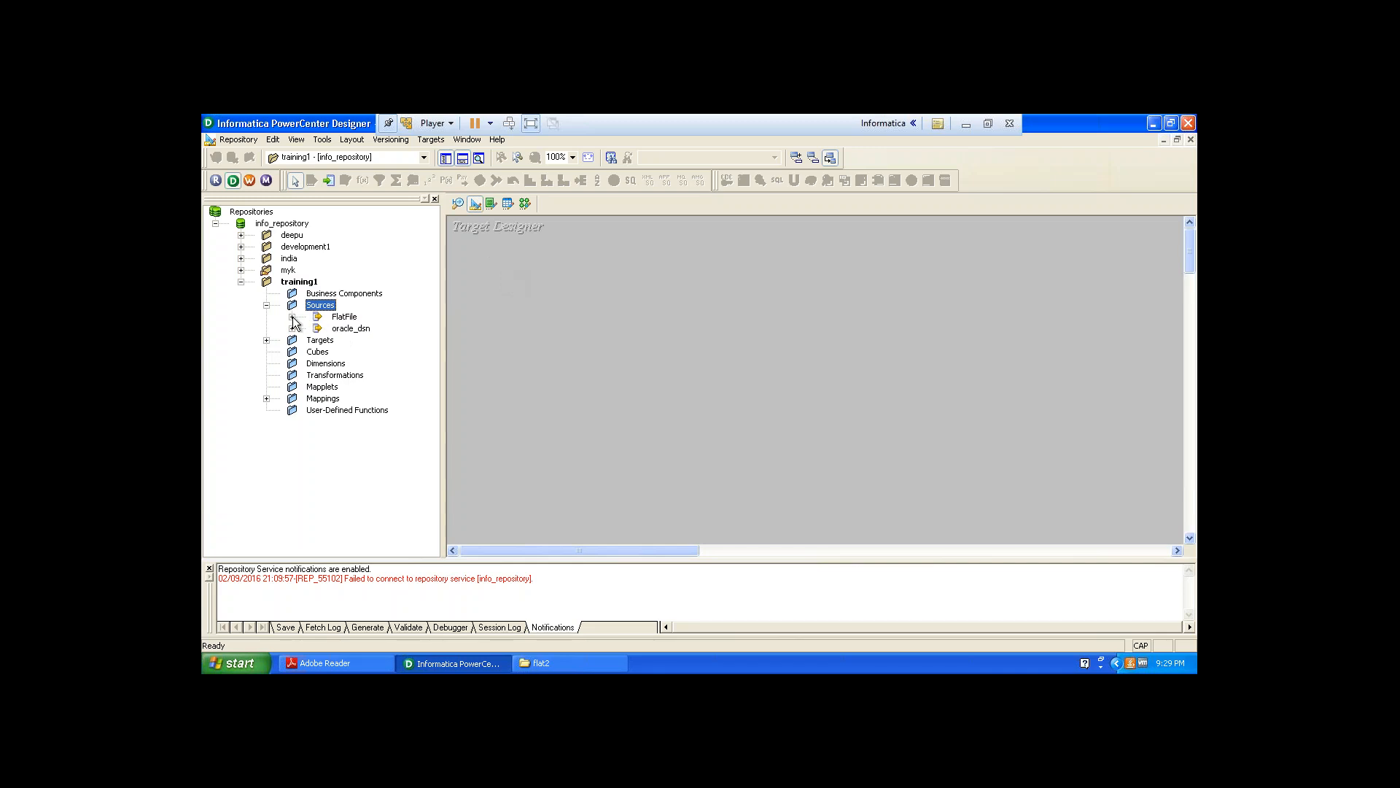
left_click(292, 318)
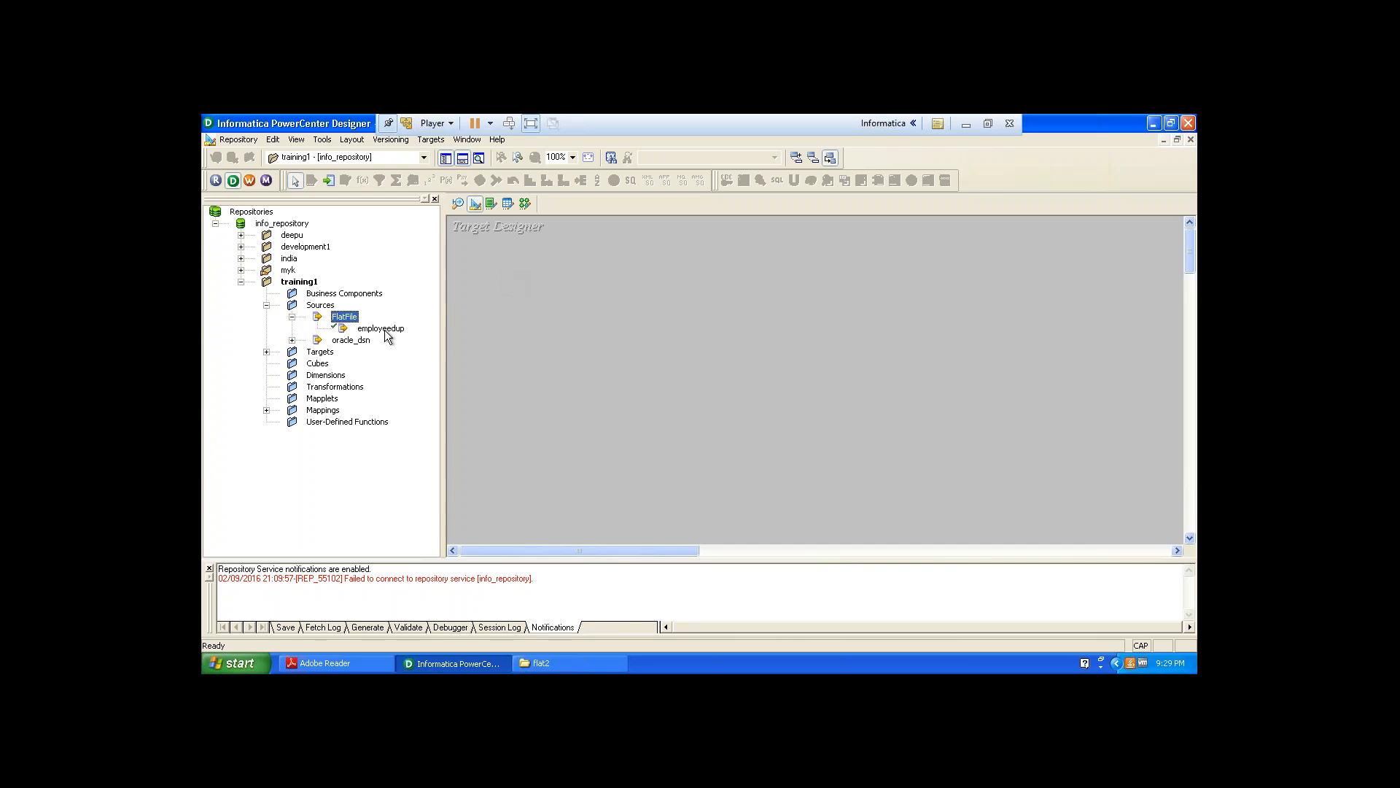
left_click_drag(394, 329, 527, 286)
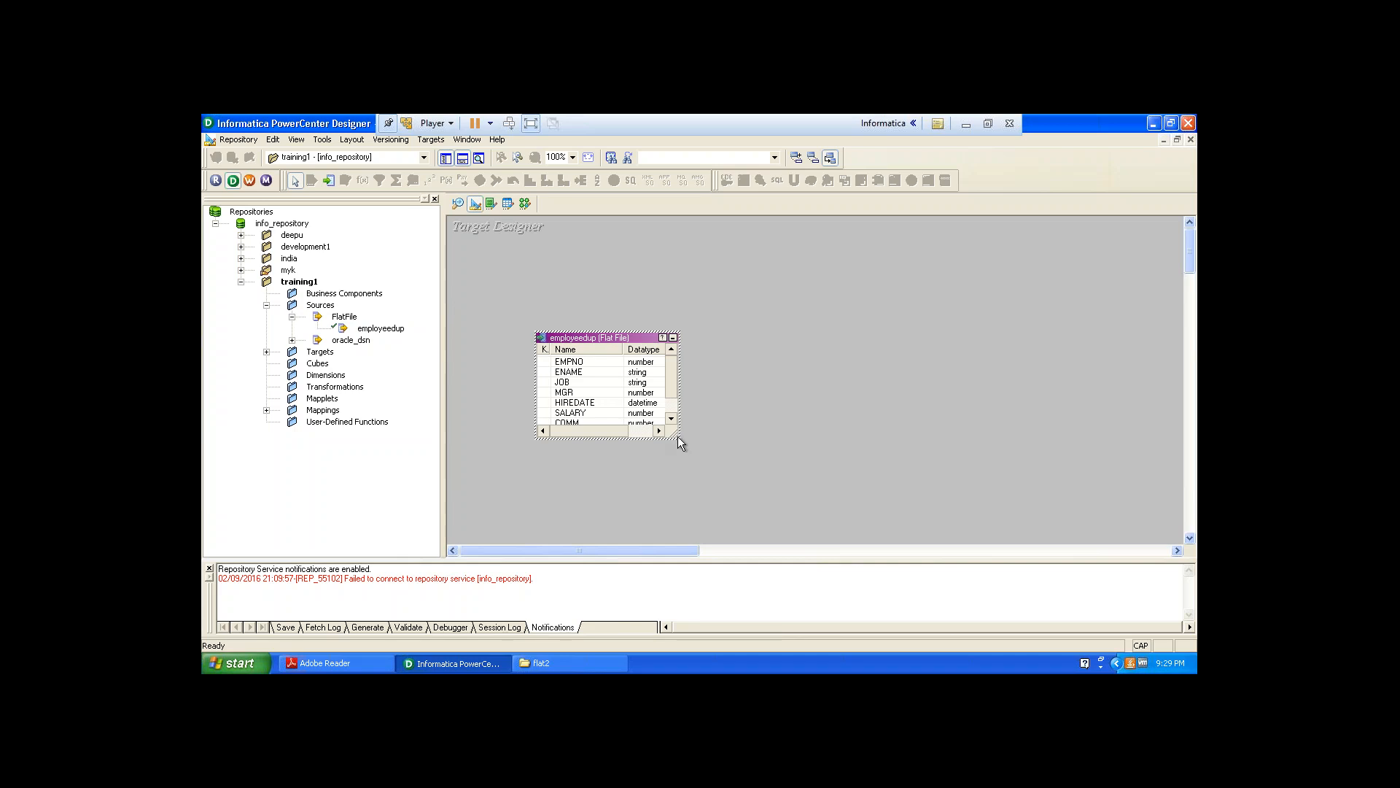
left_click_drag(677, 436, 797, 496)
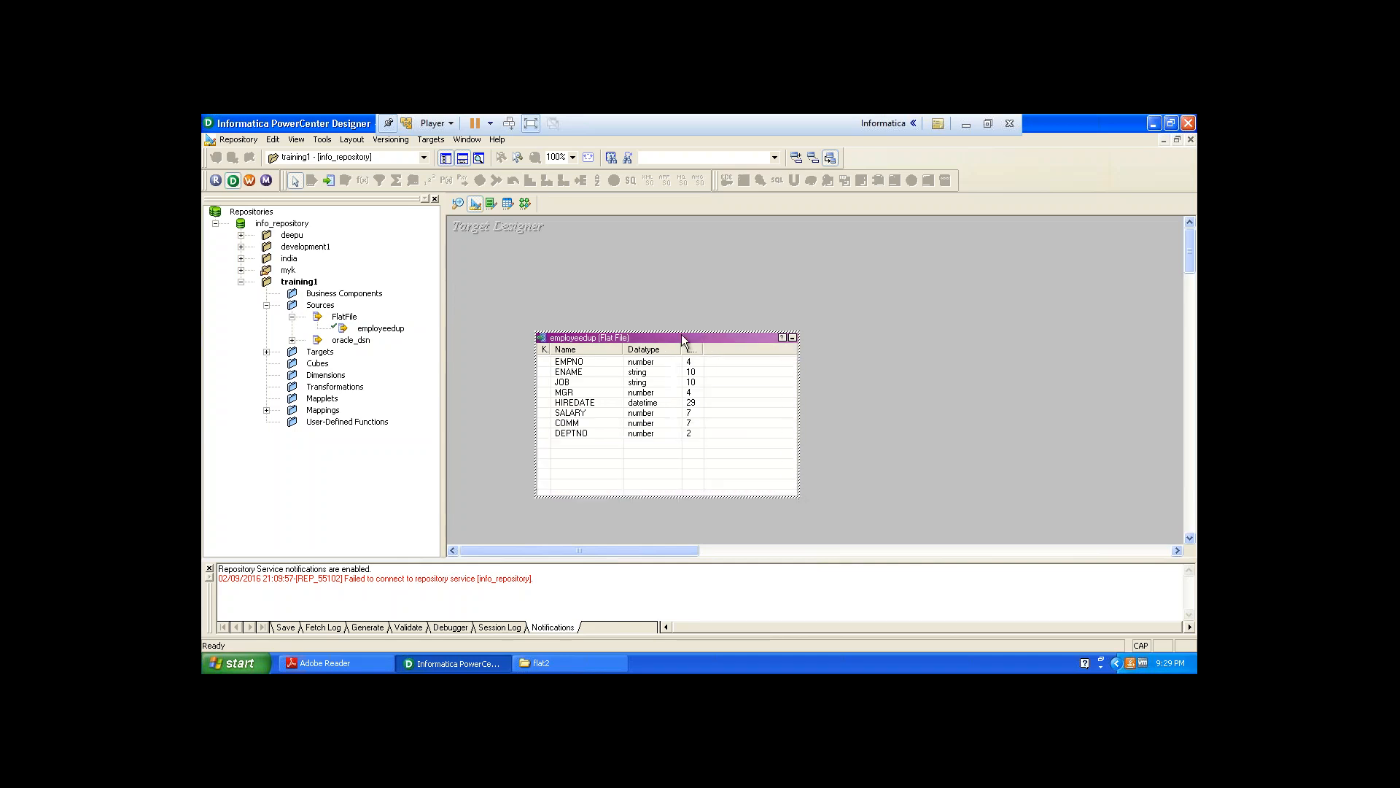
left_click_drag(681, 334, 678, 256)
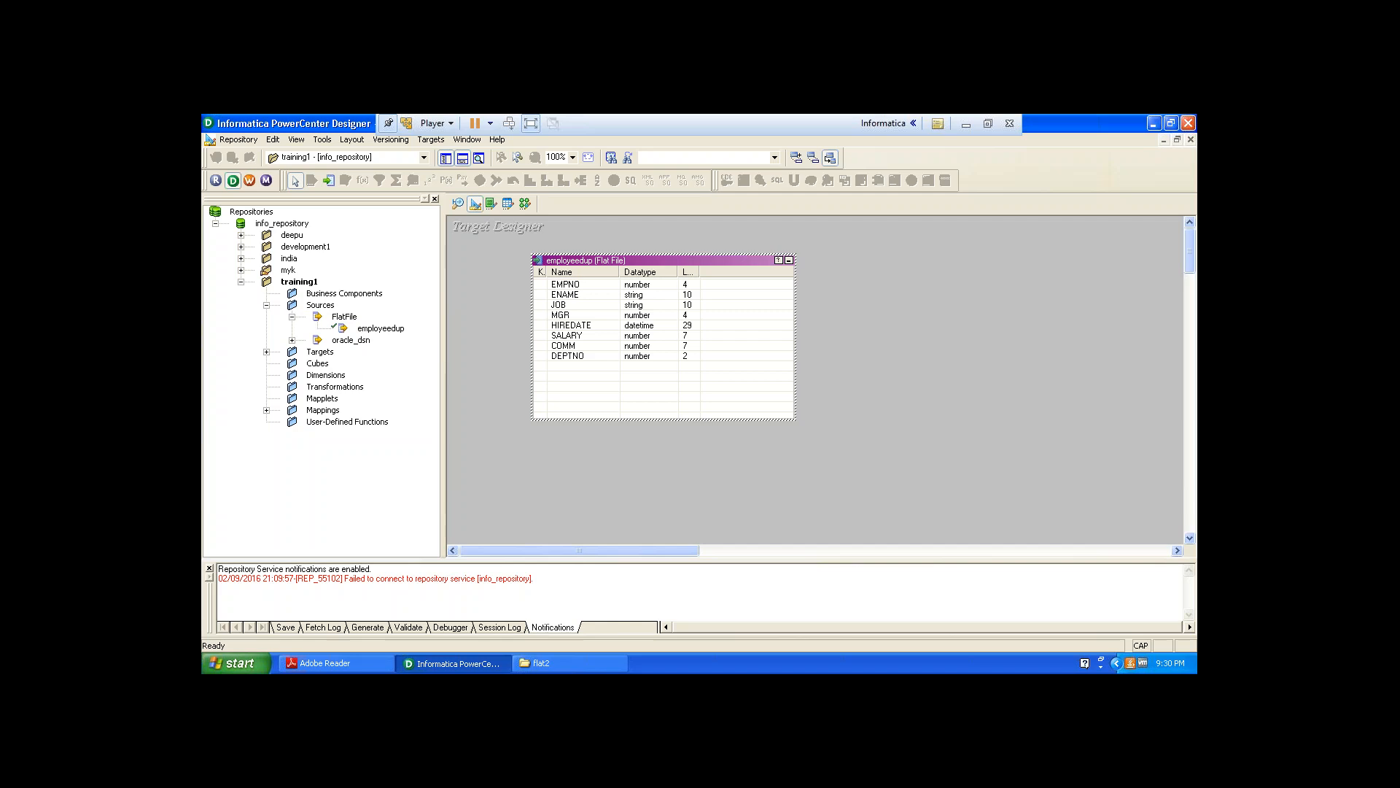
Rename the target table to EMPLOYEE30.
double_click(680, 264)
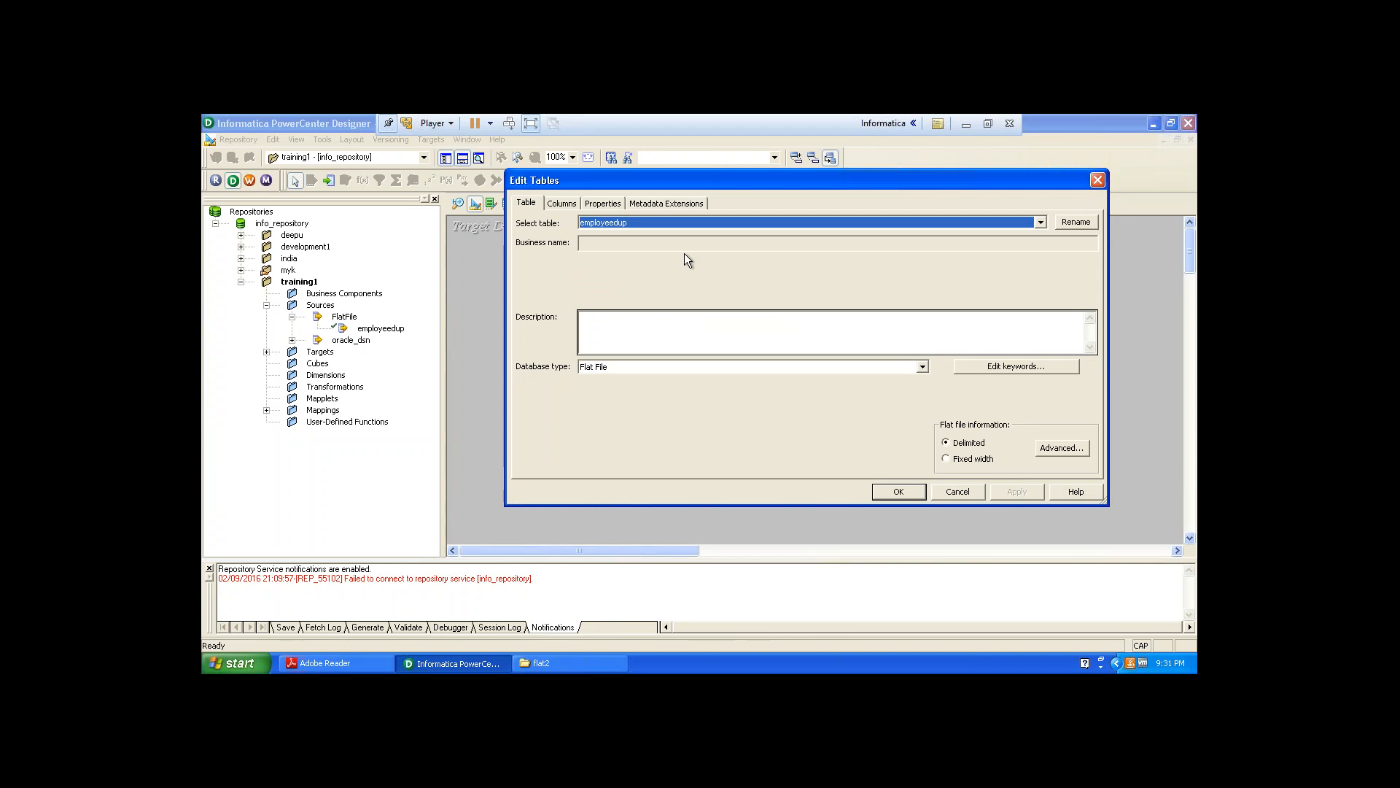
left_click(1076, 222)
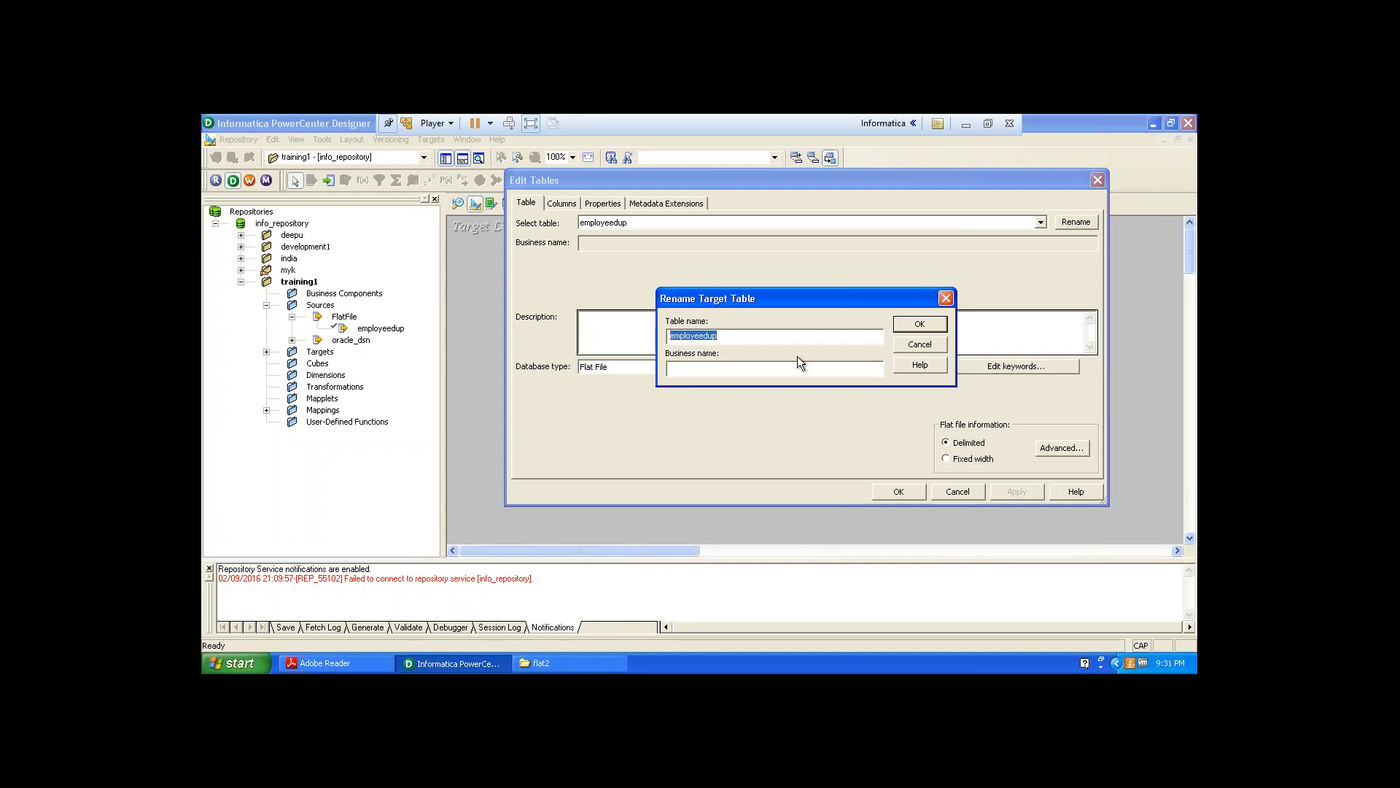
key("Right")
key("BackSpace")
key("BackSpace")
type("3")
key("BackSpace")
key("BackSpace")
key("BackSpace")
key("BackSpace")
key("BackSpace")
key("BackSpace")
key("BackSpace")
key("BackSpace")
key("BackSpace")
type("EMPLOYEE30")
left_click(920, 324)
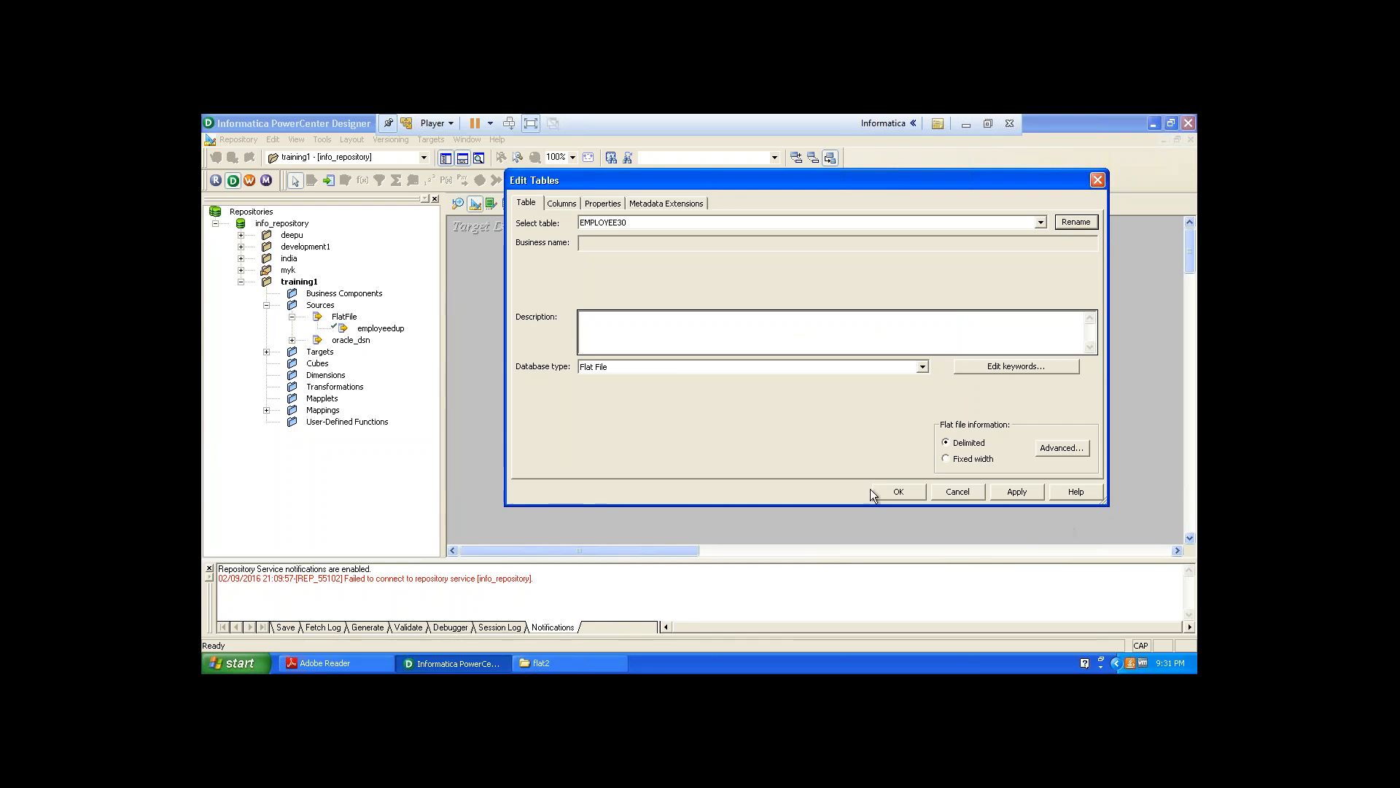
Set the precision of the ENAME and JOB columns to 15 and apply the changes.
left_click(680, 204)
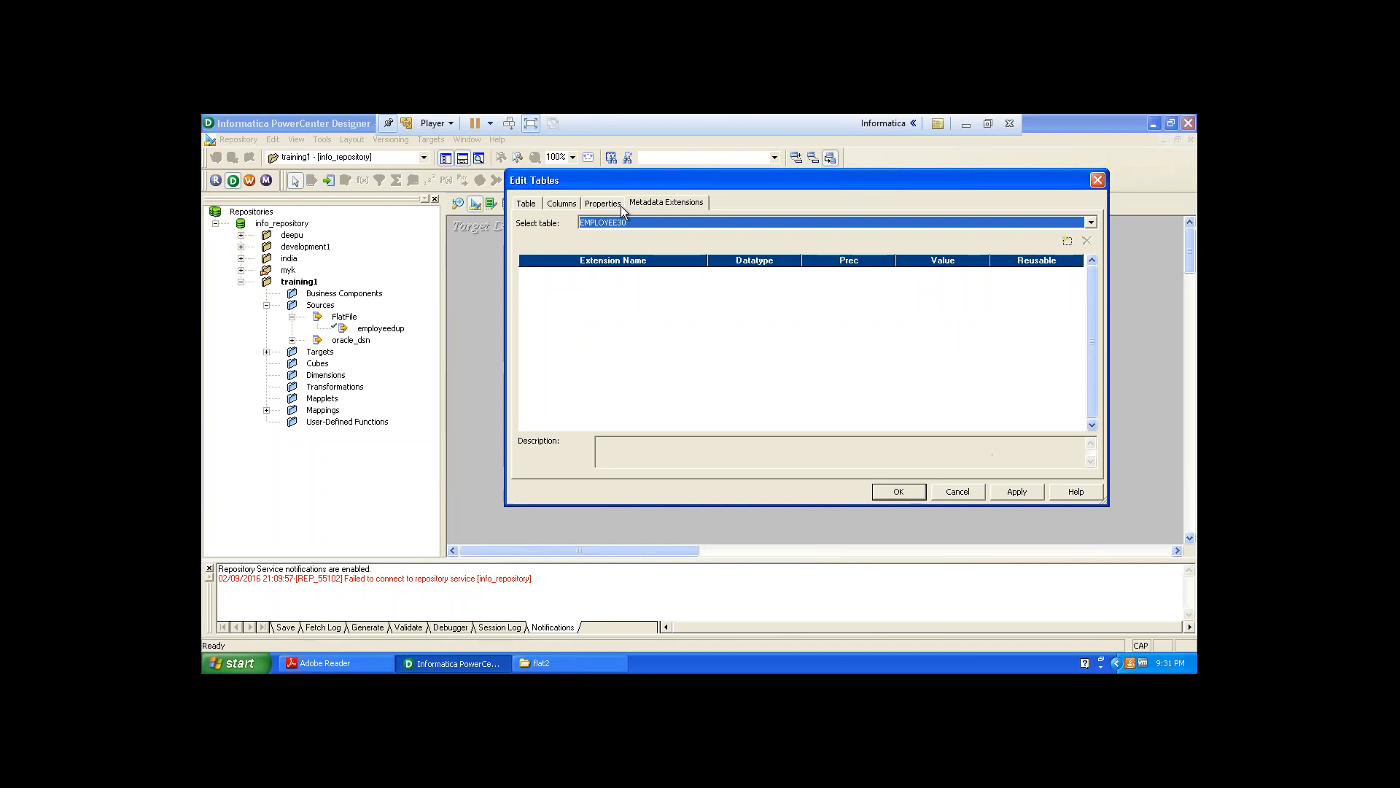
left_click(562, 204)
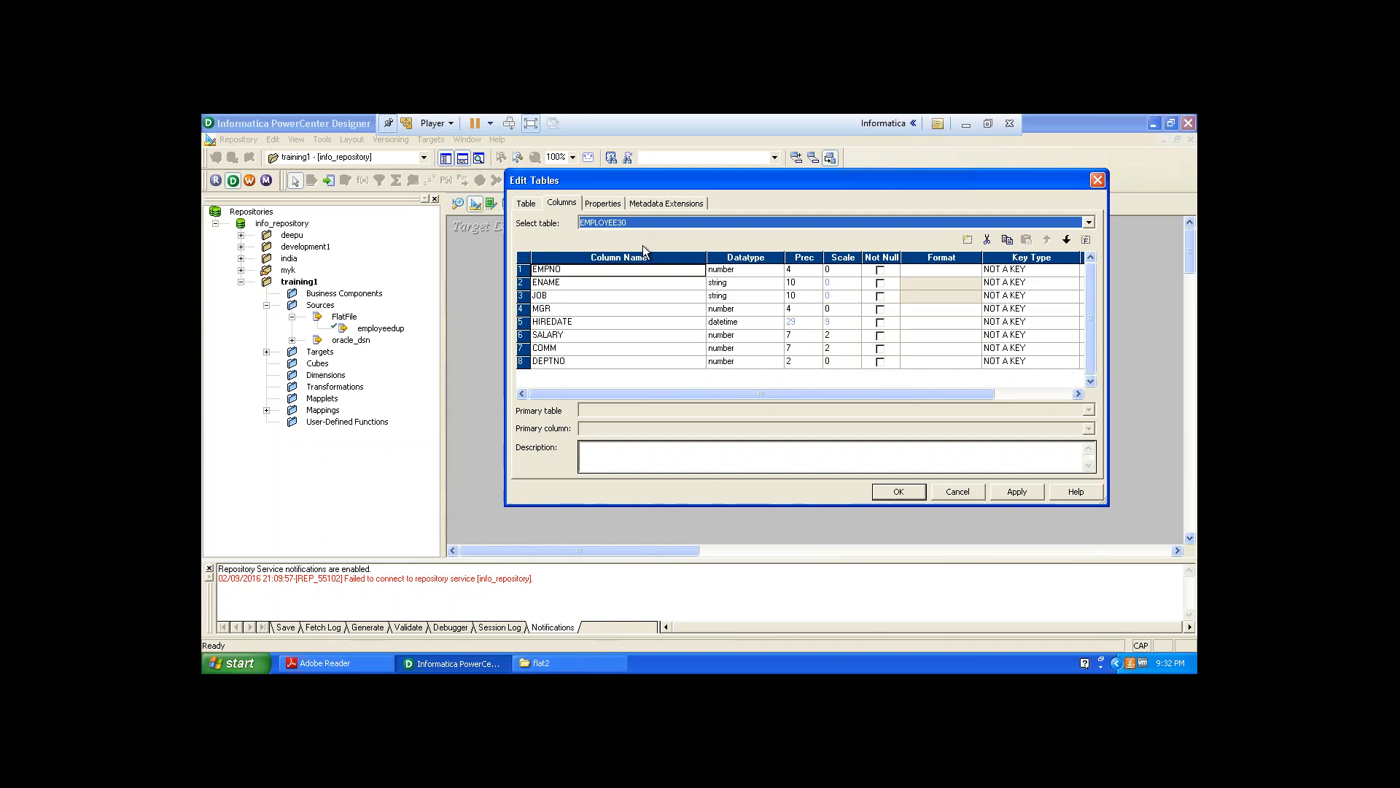
left_click(801, 283)
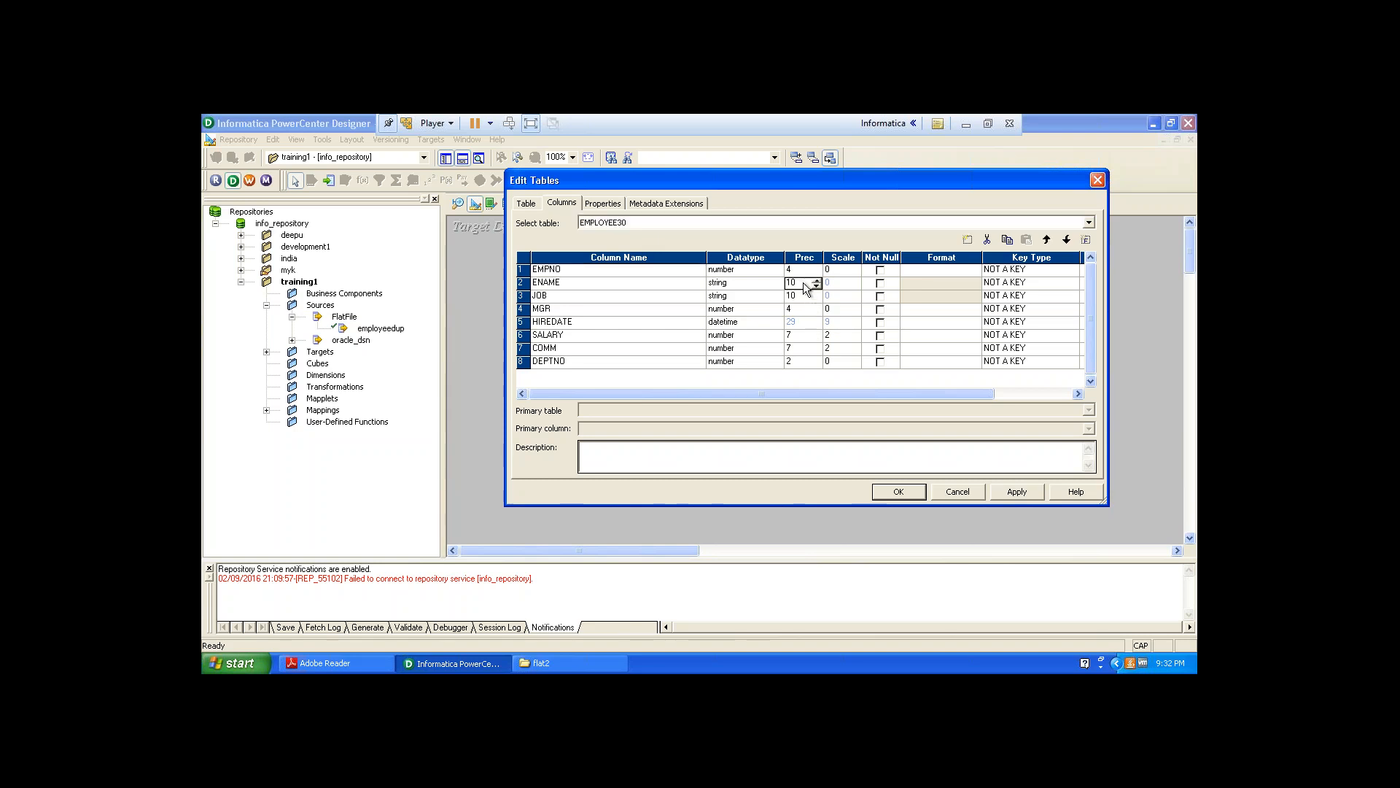
key("BackSpace")
left_click(816, 280)
left_click(816, 280)
left_click(817, 280)
left_click(817, 280)
left_click(816, 280)
left_click(802, 298)
left_click(816, 295)
left_click(817, 295)
left_click(817, 295)
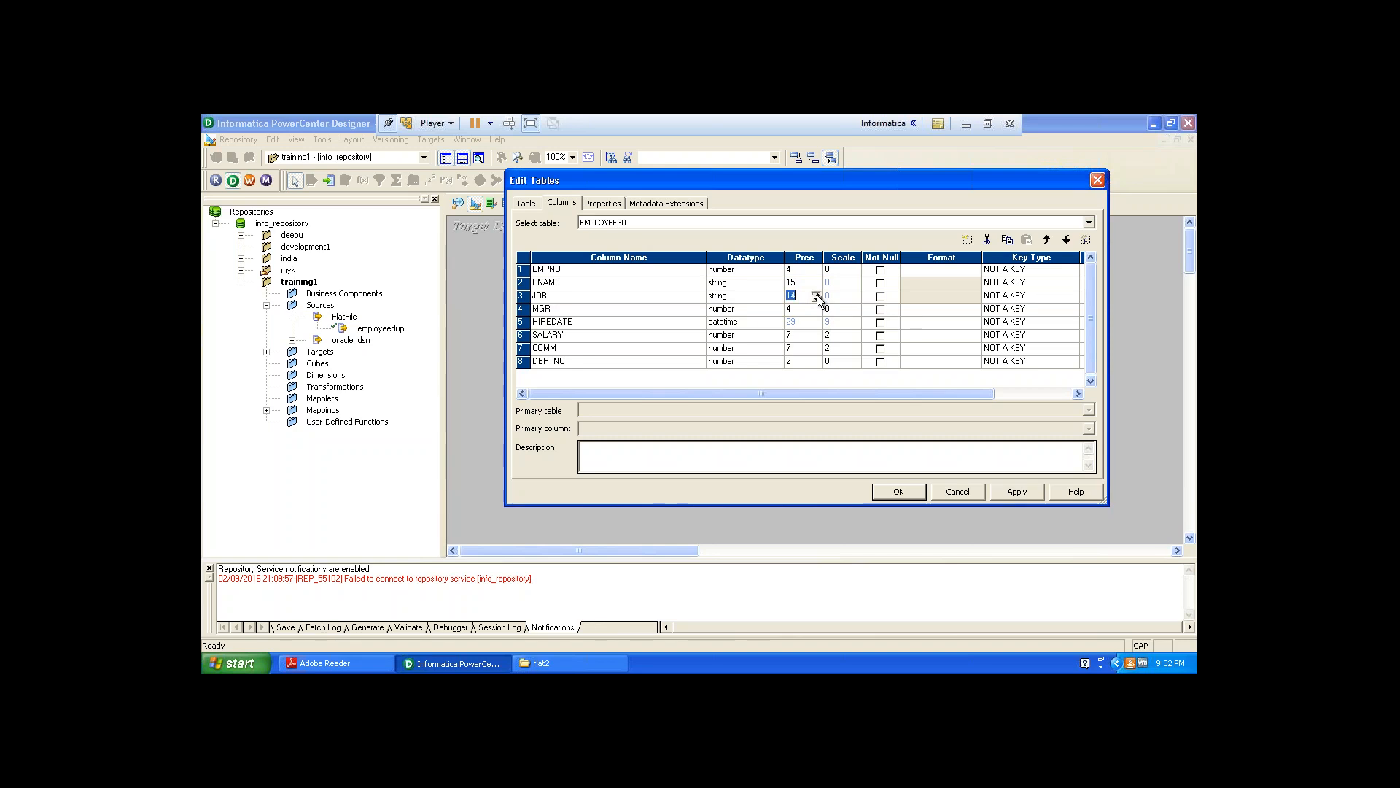
left_click(817, 296)
left_click(817, 295)
left_click(1009, 492)
left_click(899, 491)
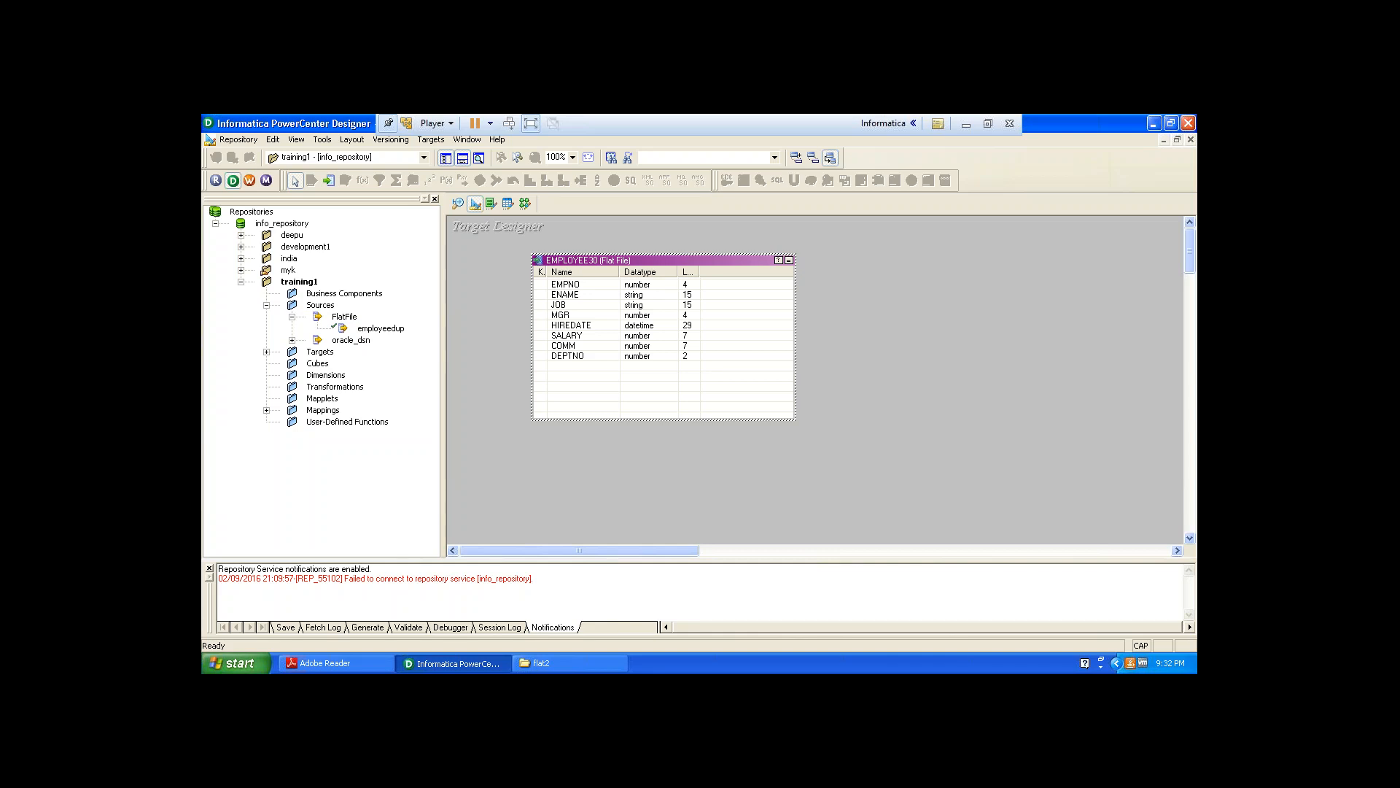
Review the target's delimited flat-file settings and close the table editor.
double_click(731, 262)
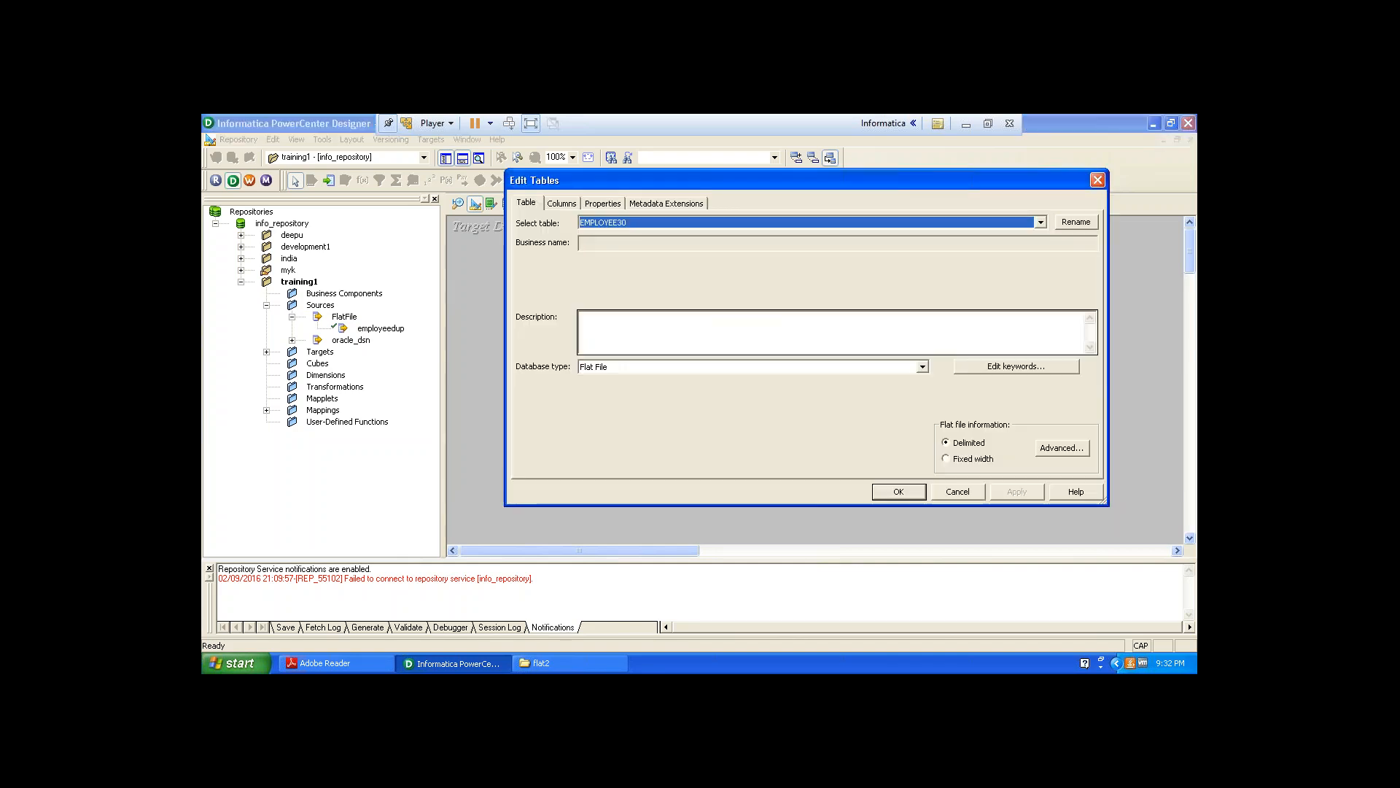
left_click(1048, 444)
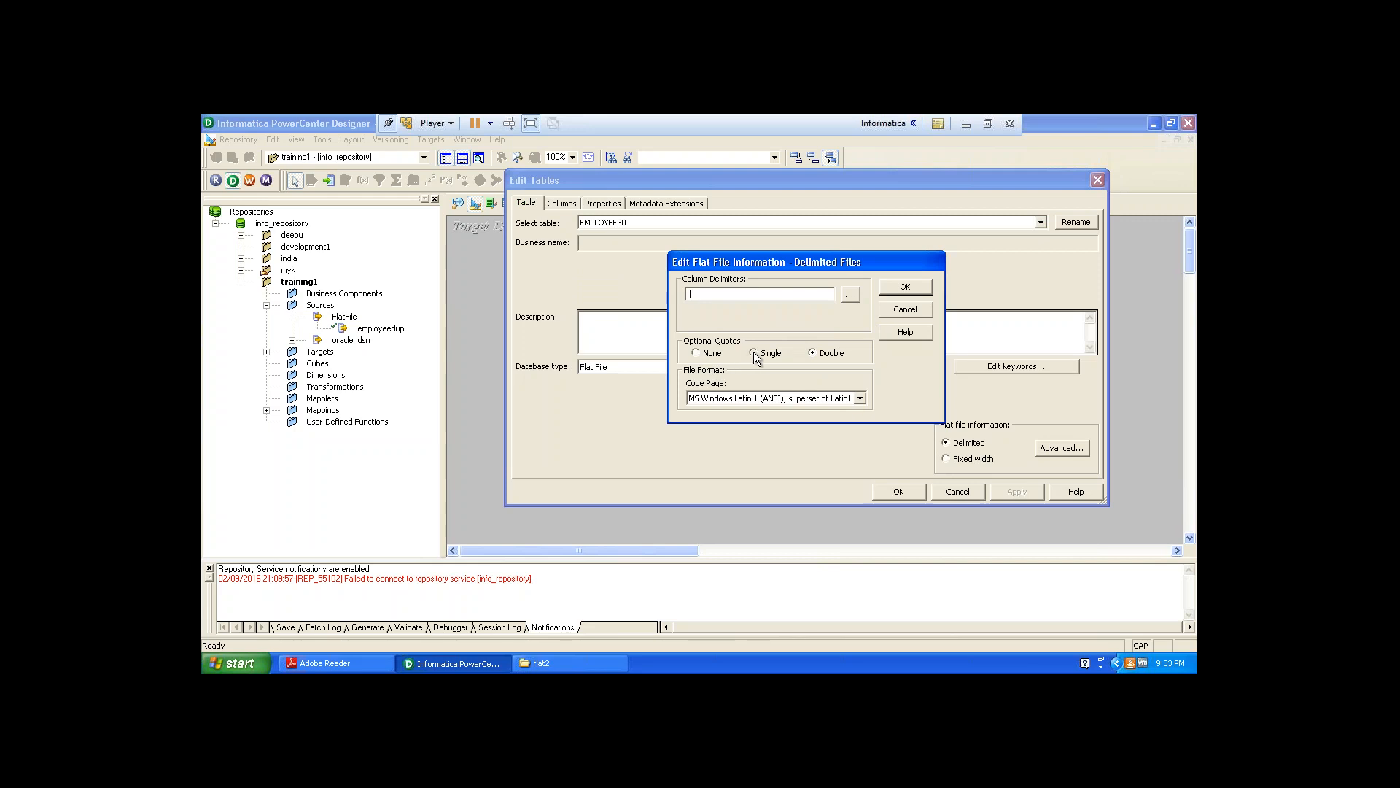
left_click(902, 286)
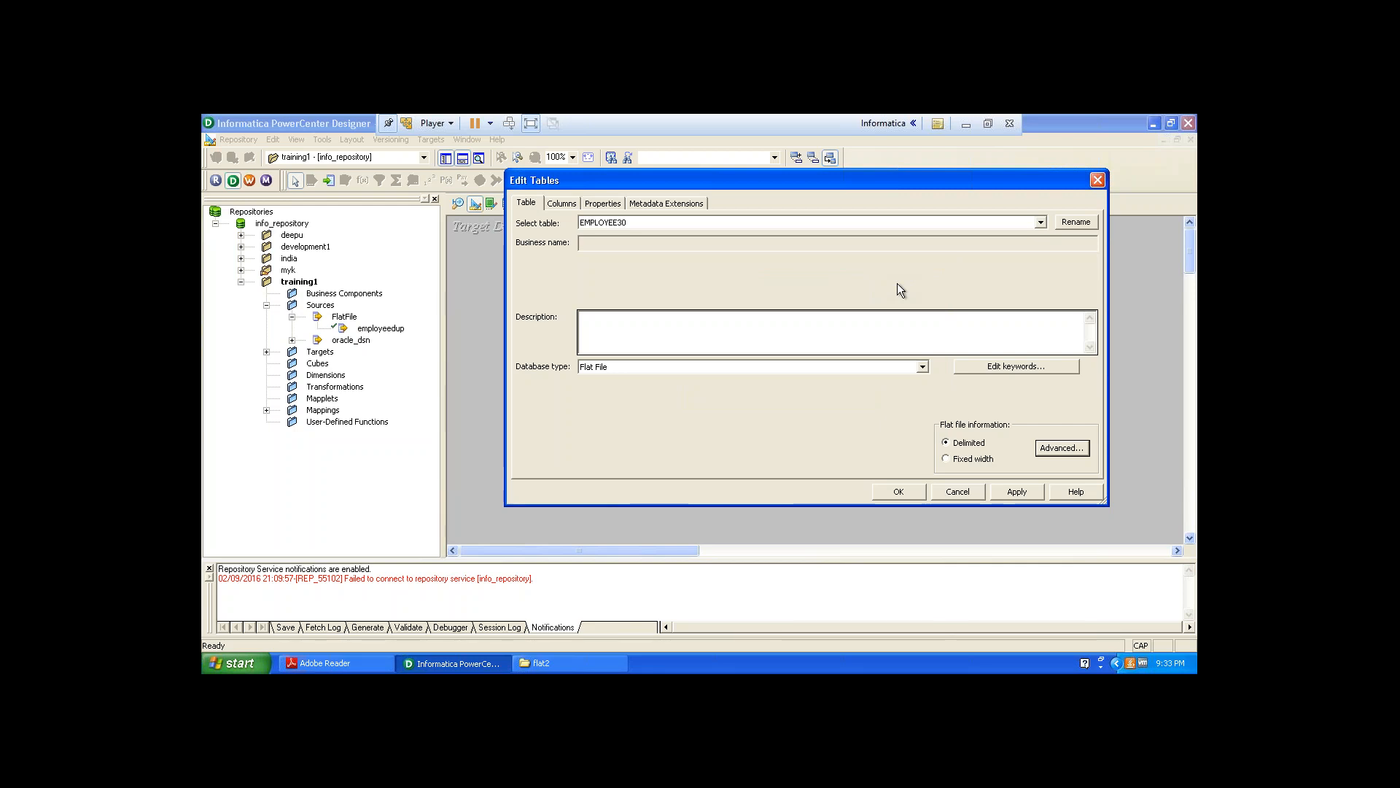
left_click(1037, 488)
left_click(918, 493)
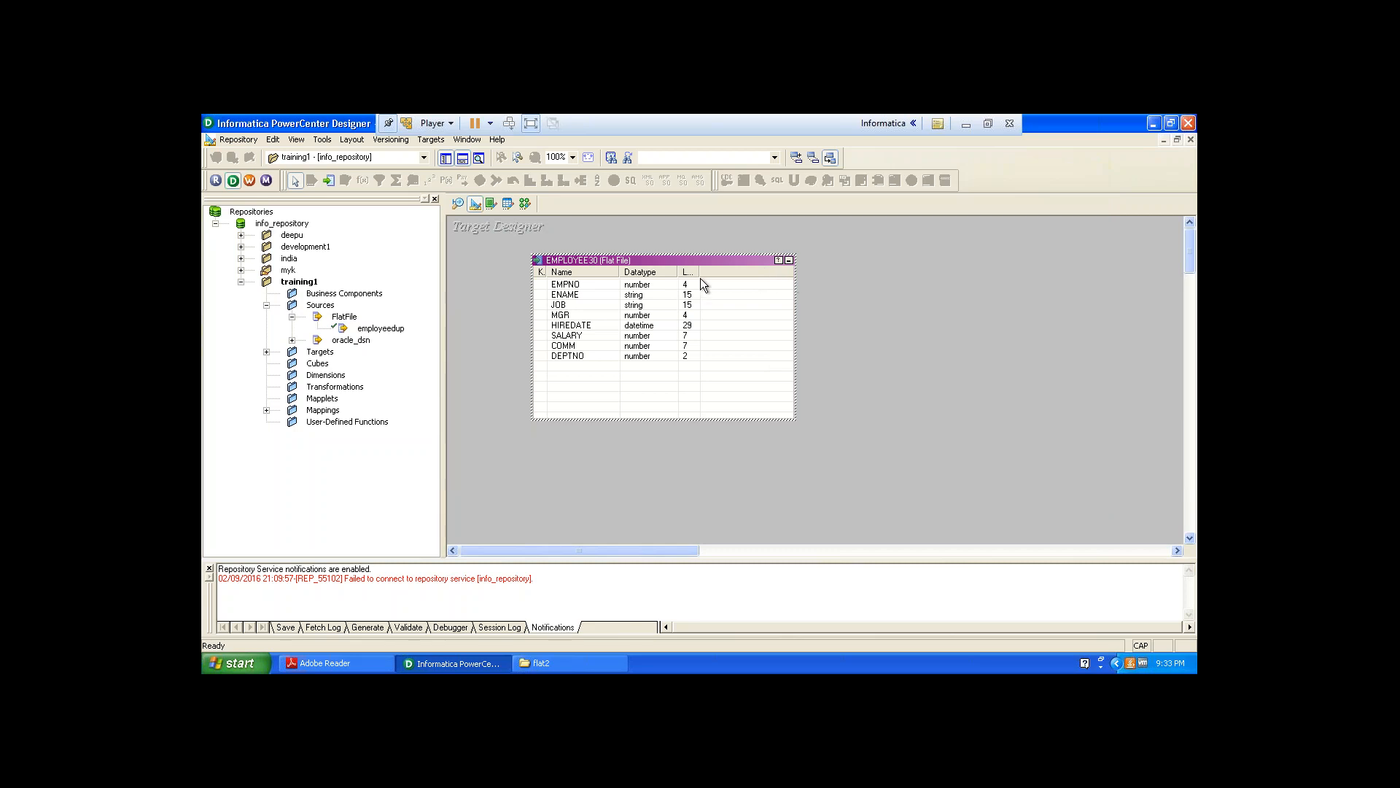
Move the EMPLOYEE30 target to the workspace corner and shrink it and its columns to fit.
left_click_drag(700, 275, 718, 275)
left_click_drag(795, 419, 711, 393)
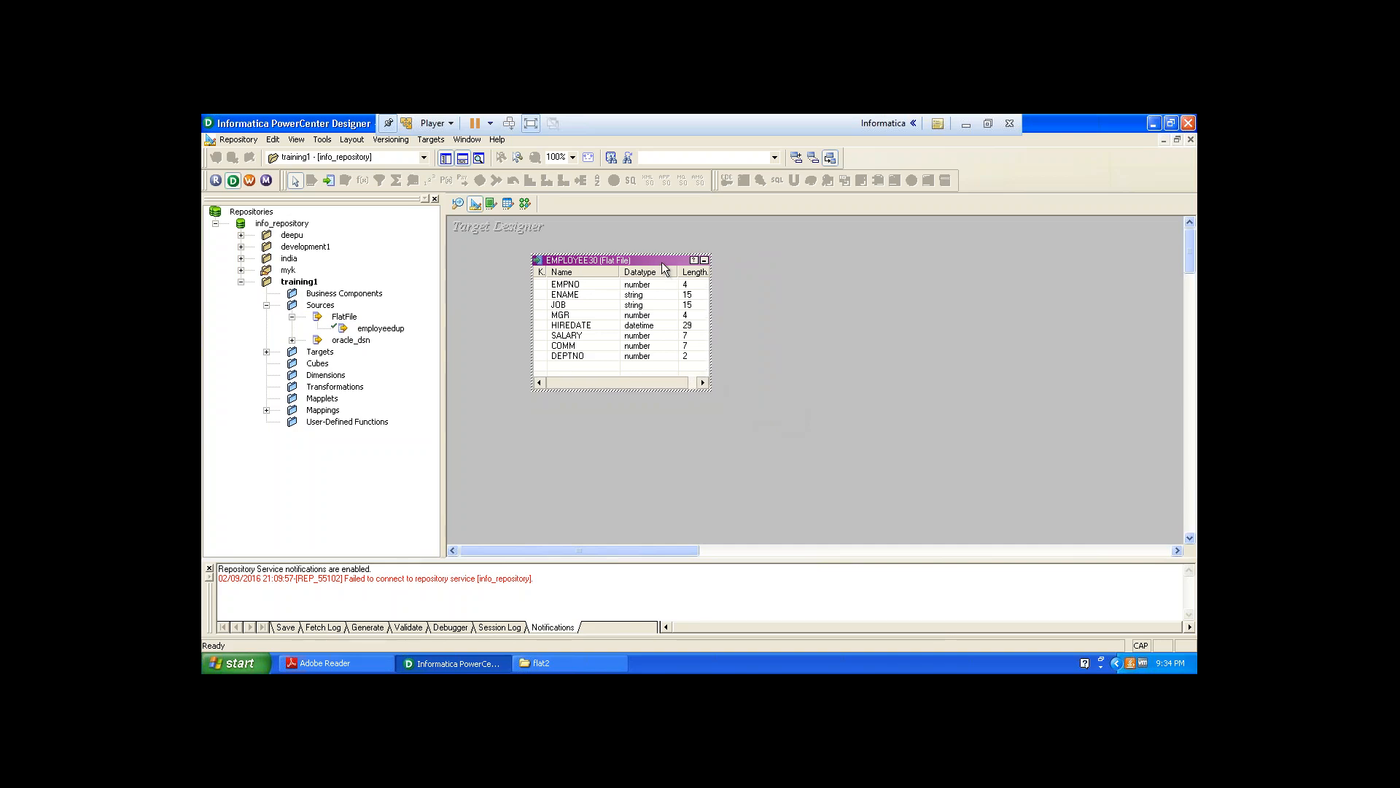
left_click_drag(662, 264, 587, 254)
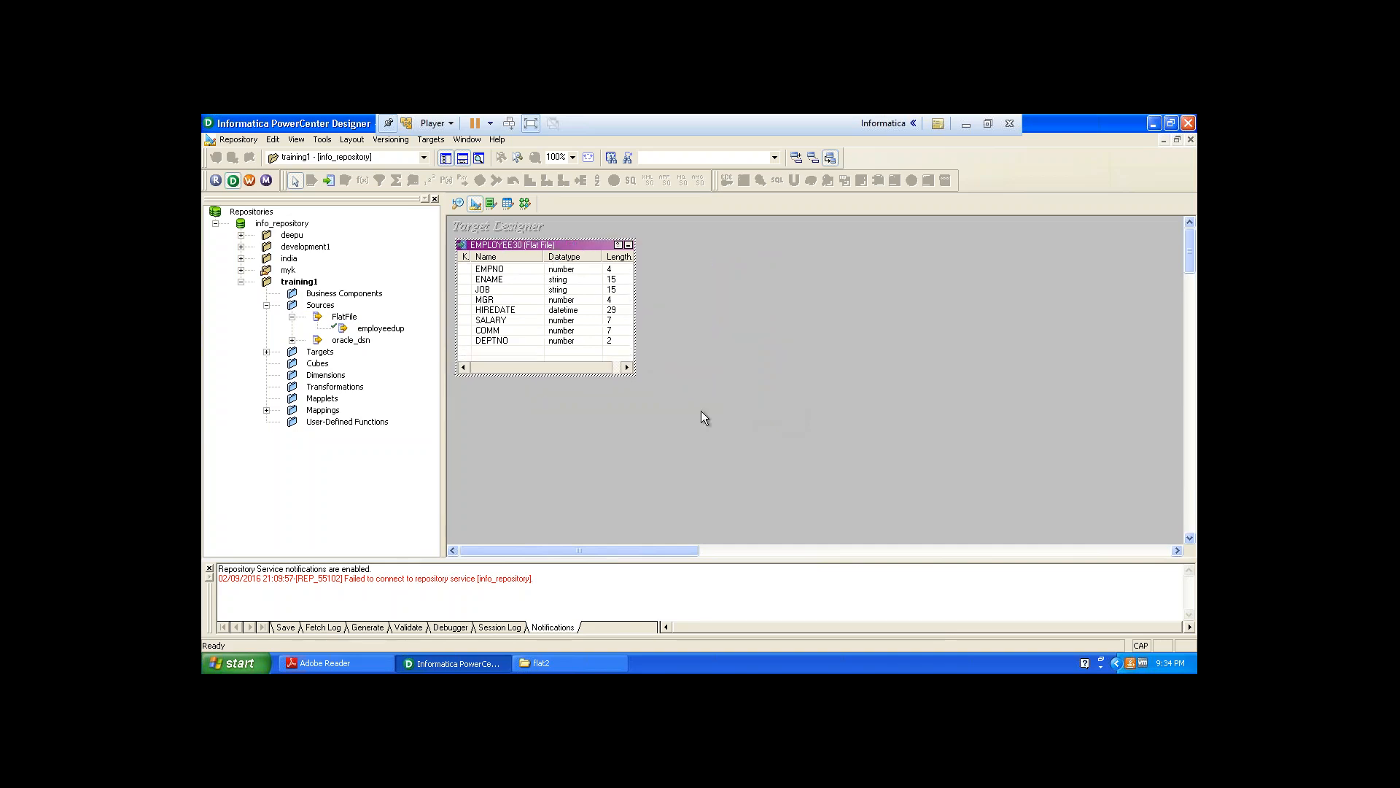
left_click_drag(636, 375, 584, 334)
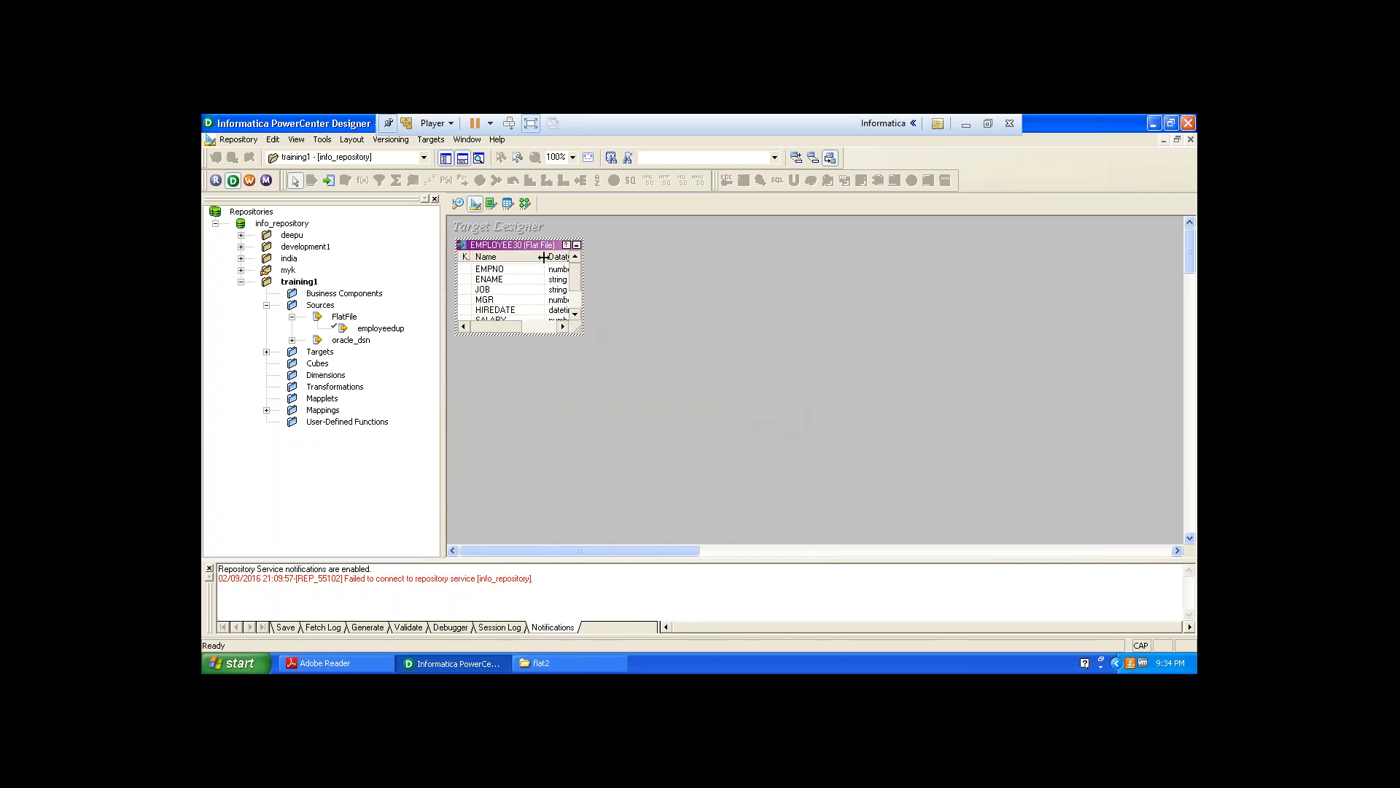
left_click_drag(544, 257, 515, 257)
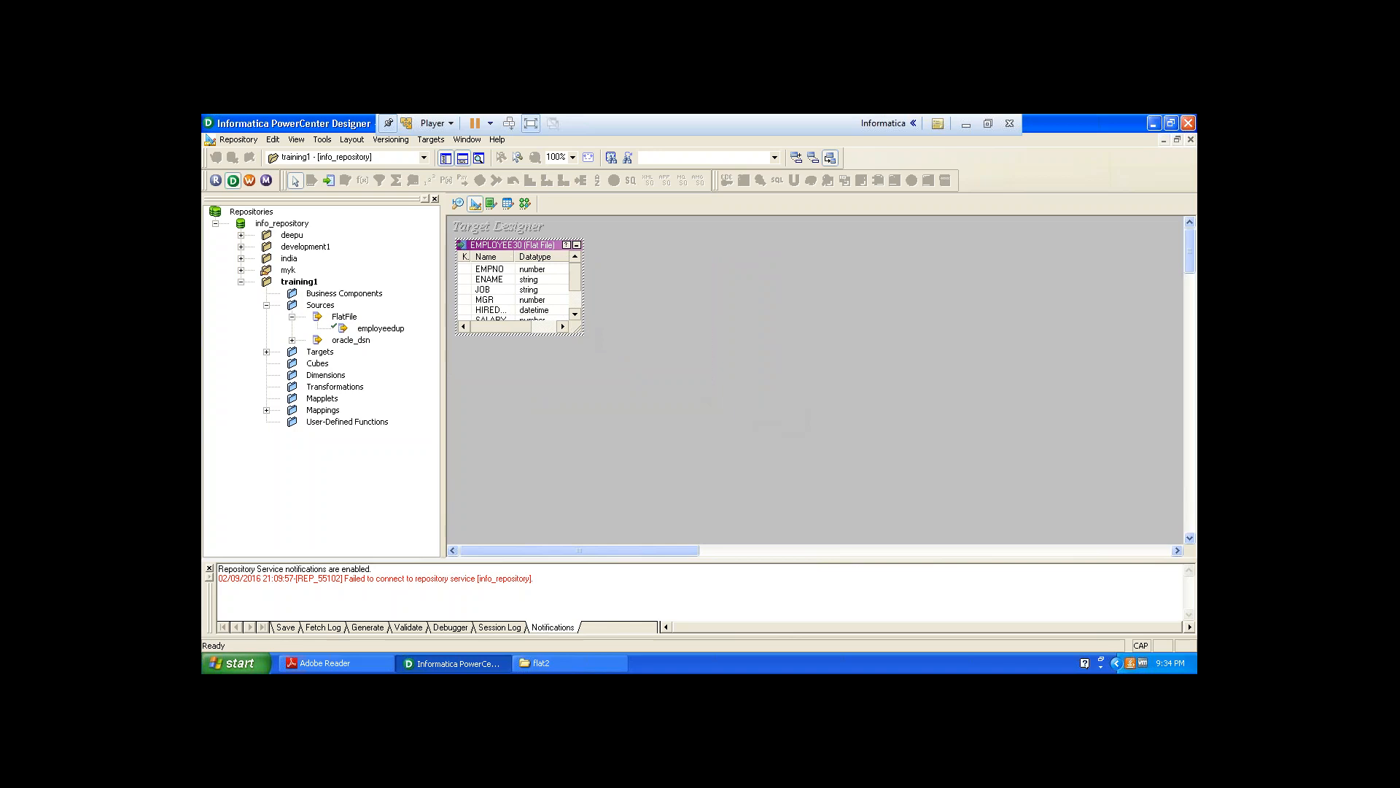
left_click_drag(566, 318, 594, 357)
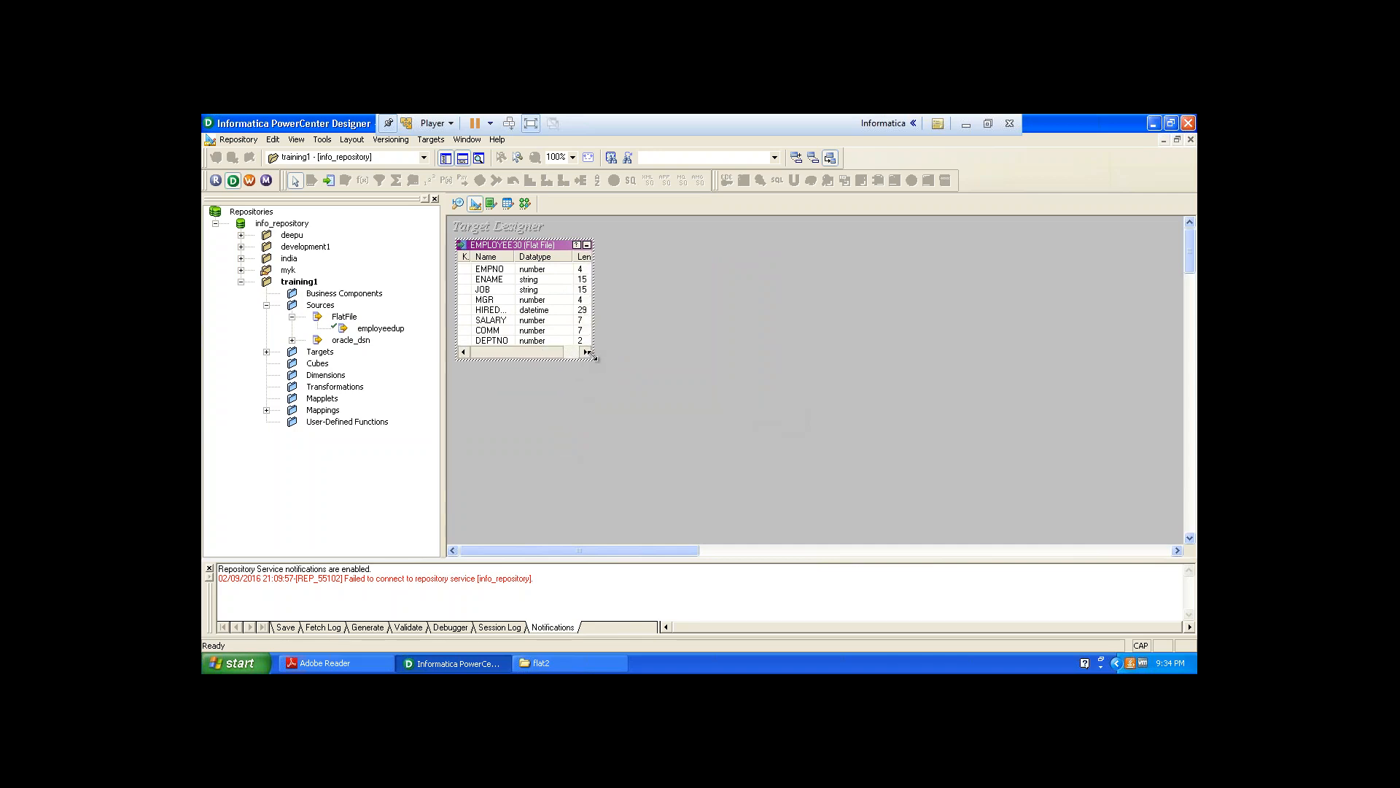
left_click_drag(572, 256, 564, 256)
Copy the EMPLOYEE30 target from the Targets folder and paste it back into the repository.
left_click(268, 353)
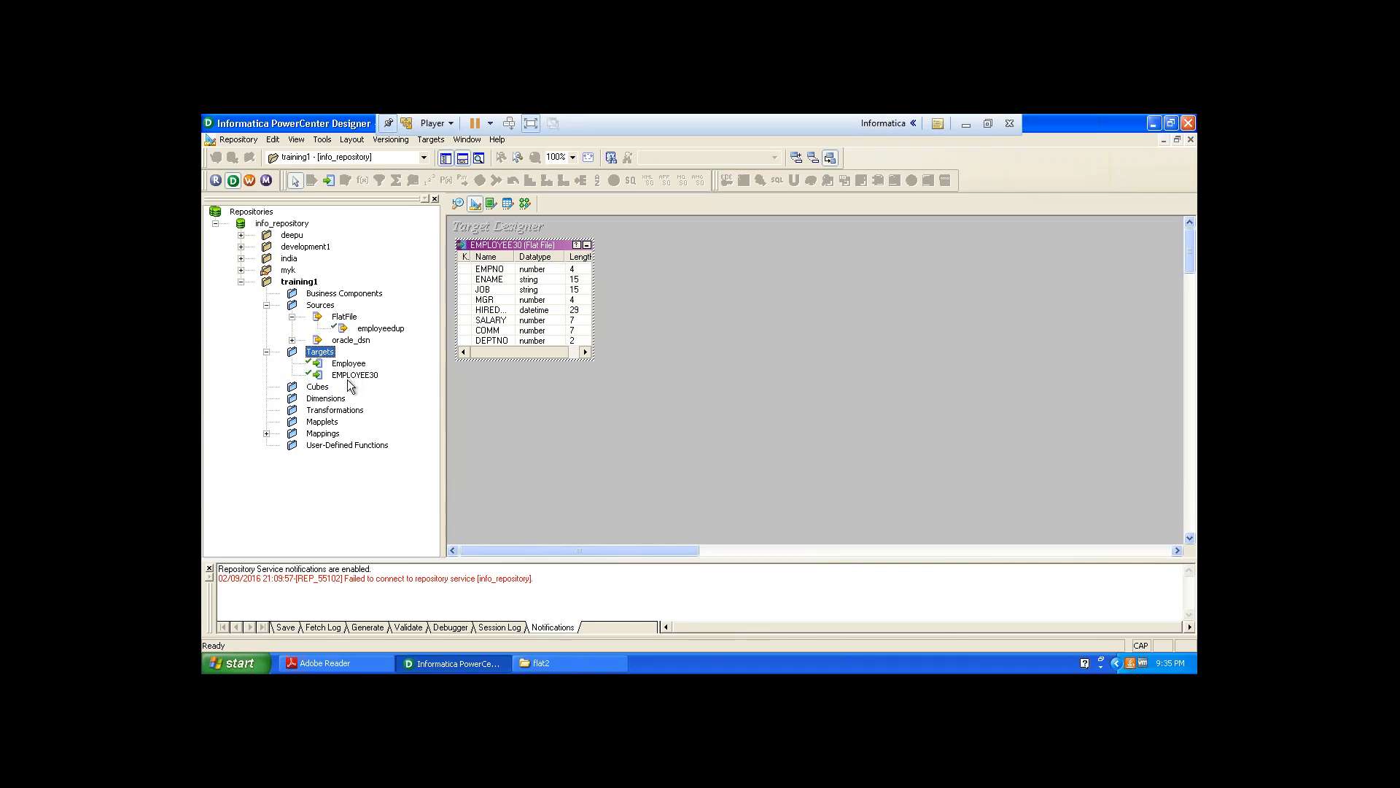
left_click(347, 365)
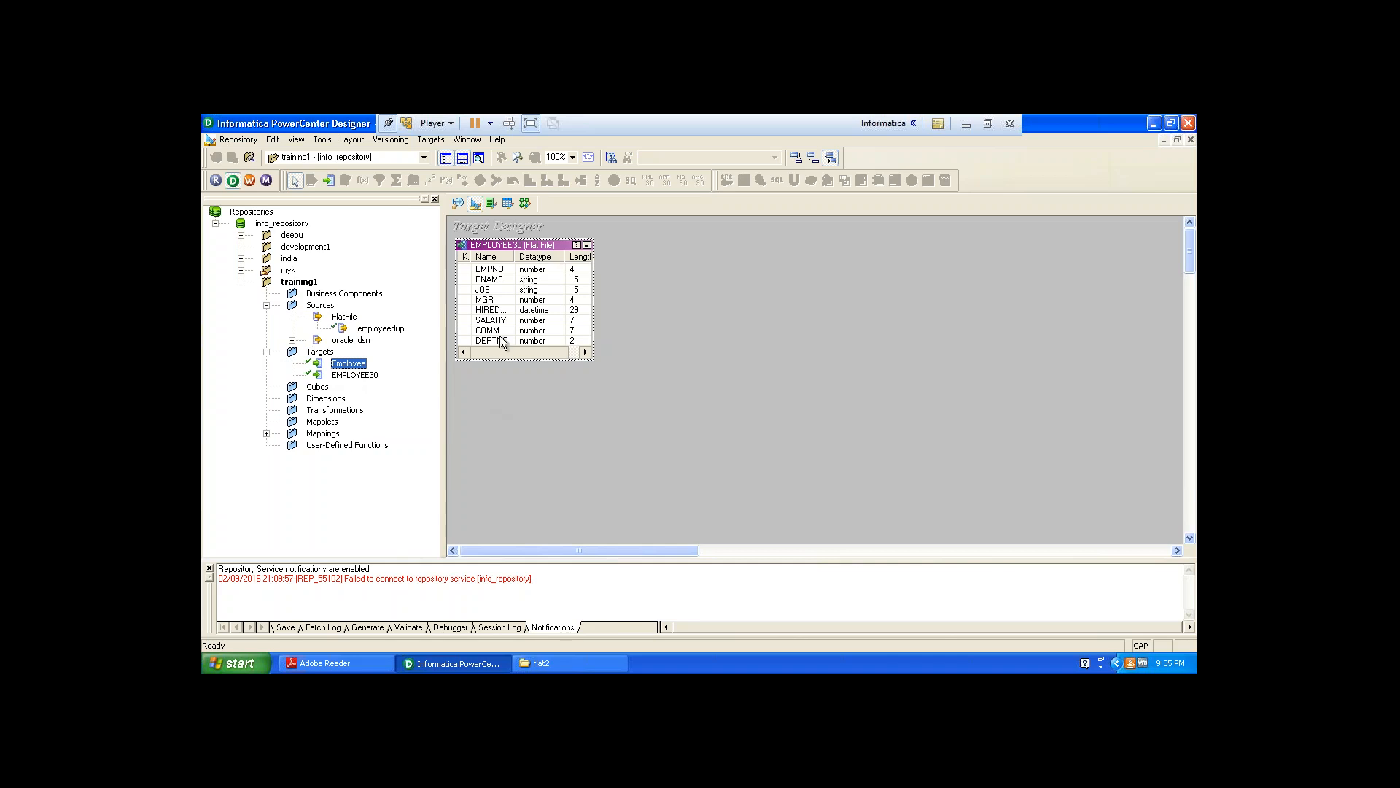
left_click(353, 377)
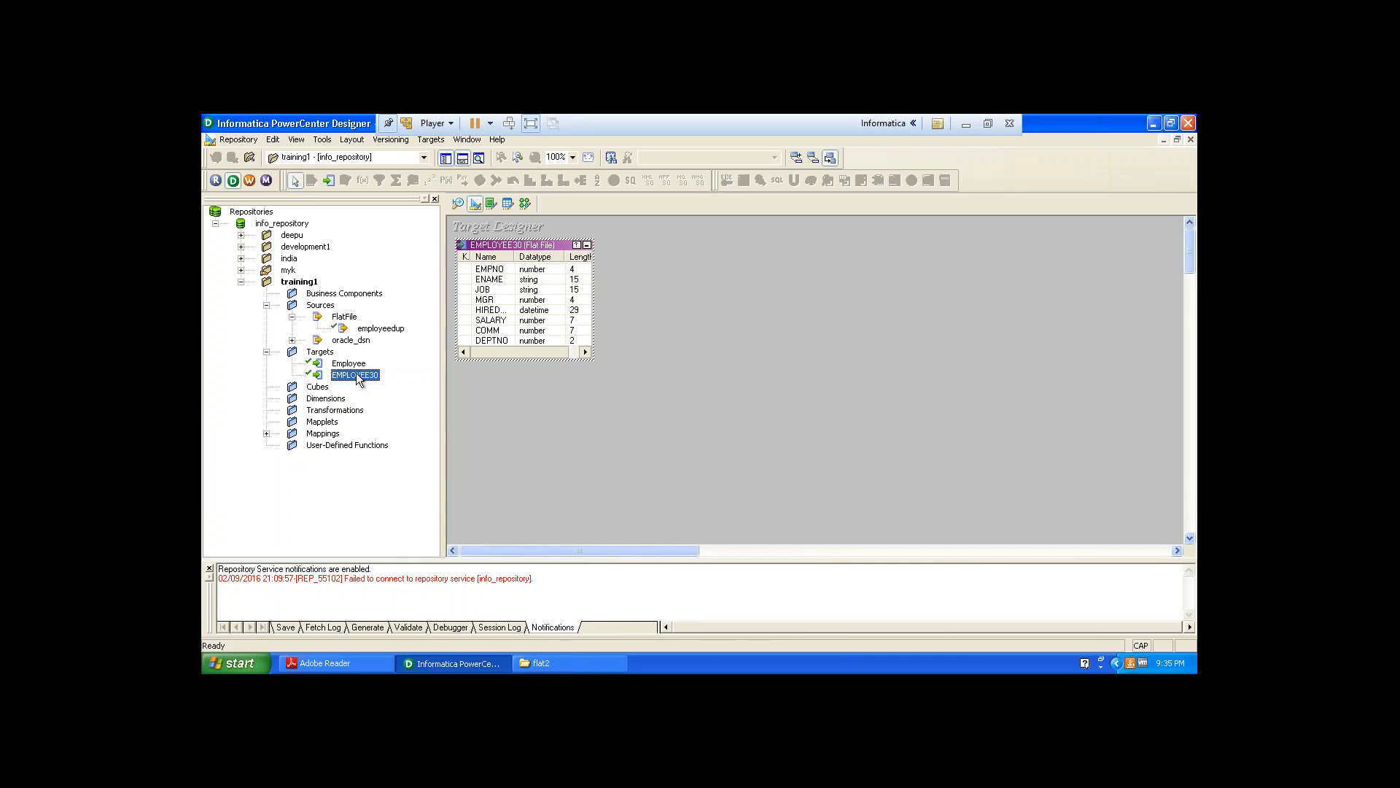
left_click(273, 140)
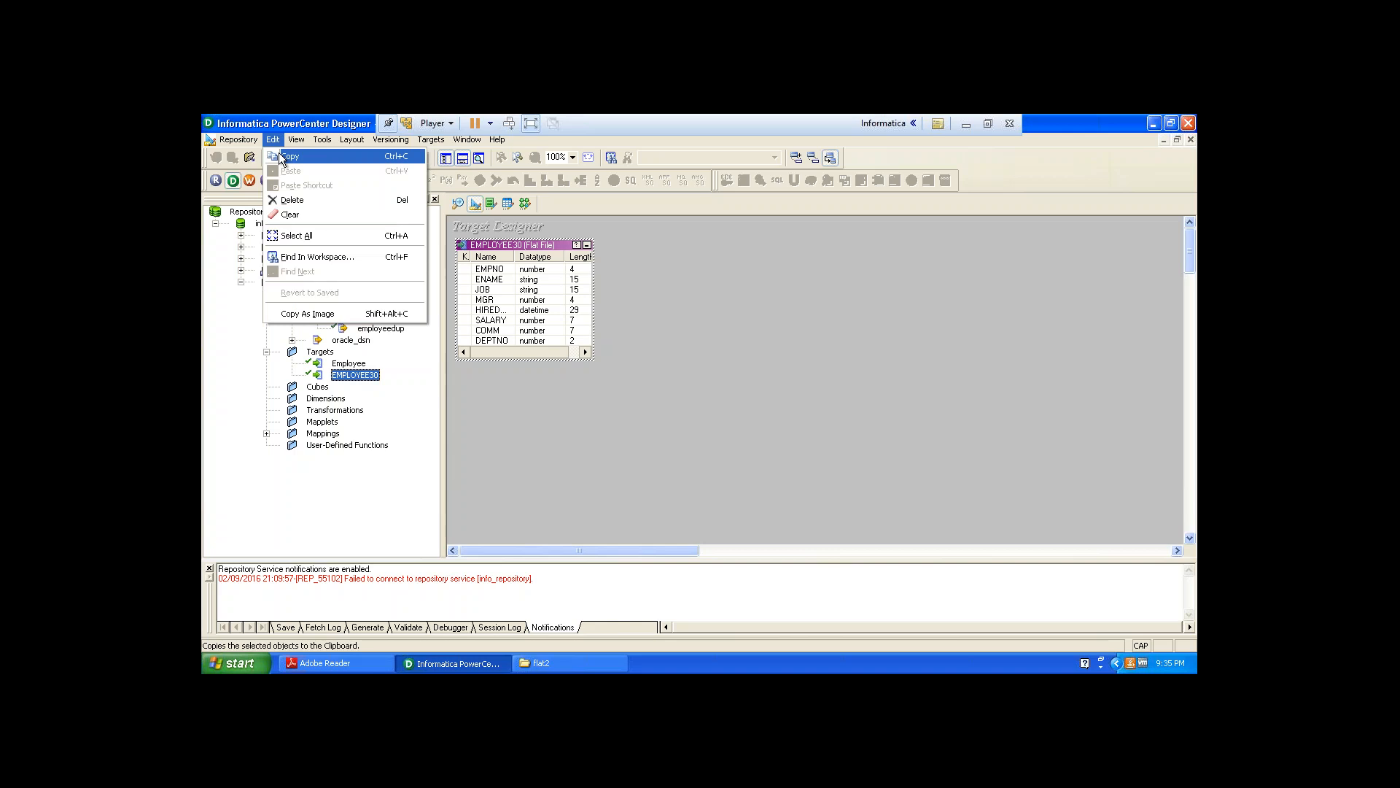
left_click(282, 158)
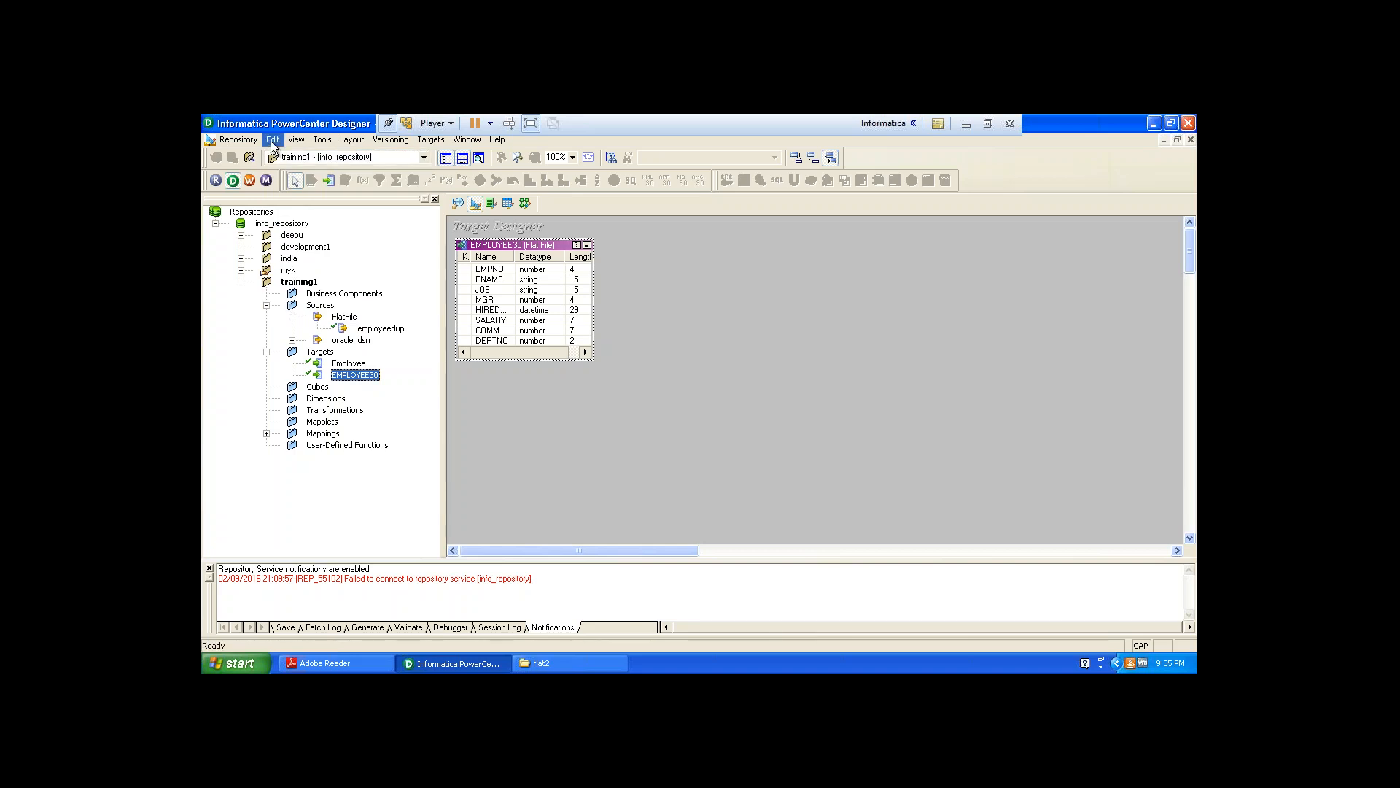
left_click(272, 140)
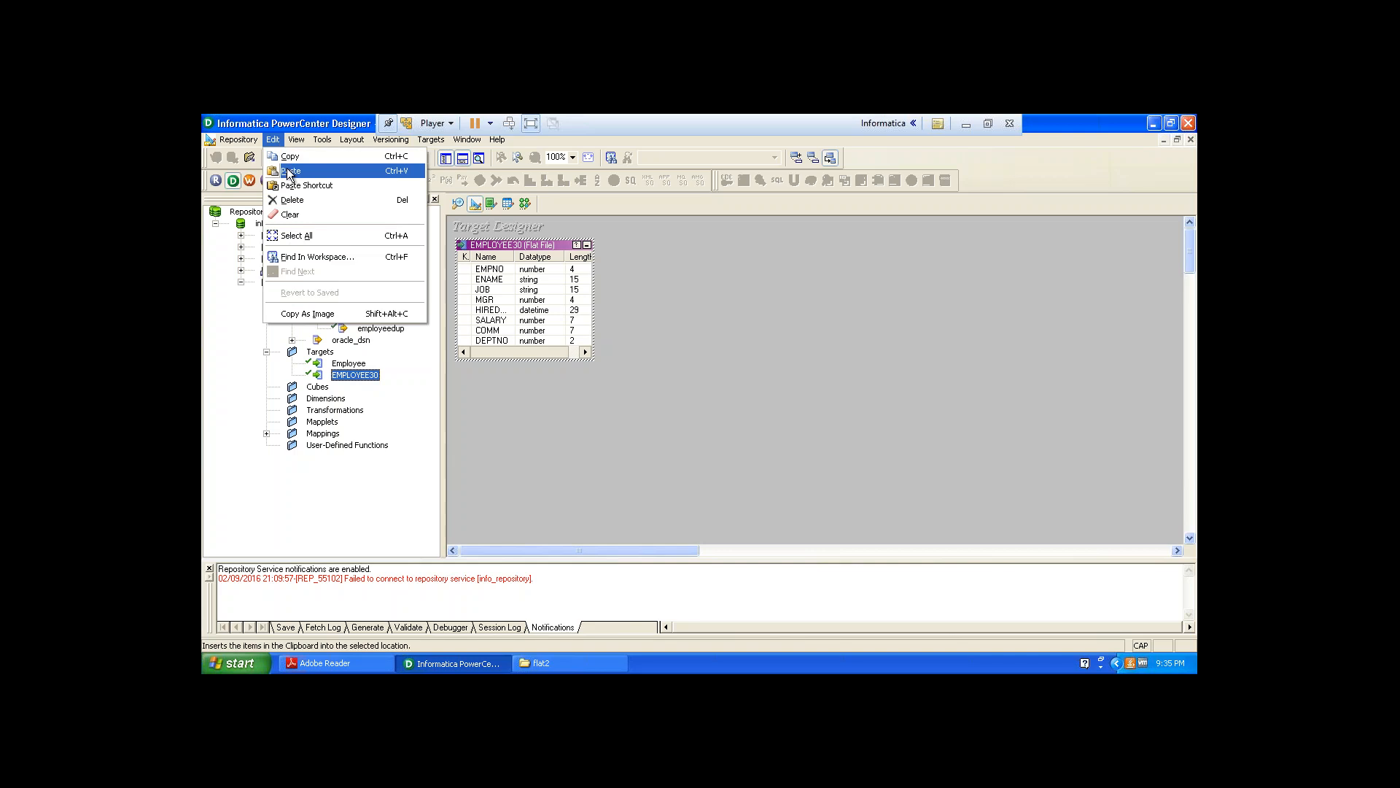
left_click(289, 172)
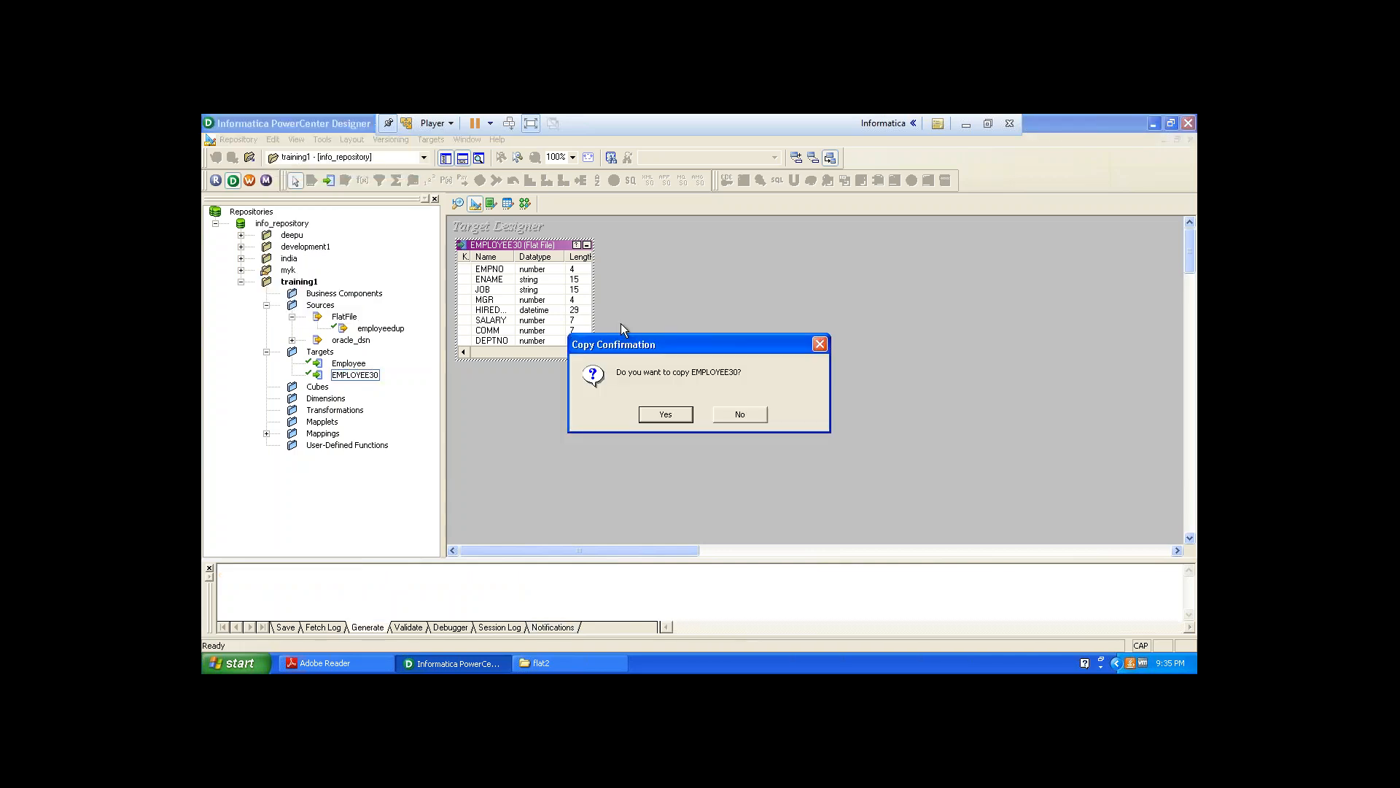
left_click(673, 413)
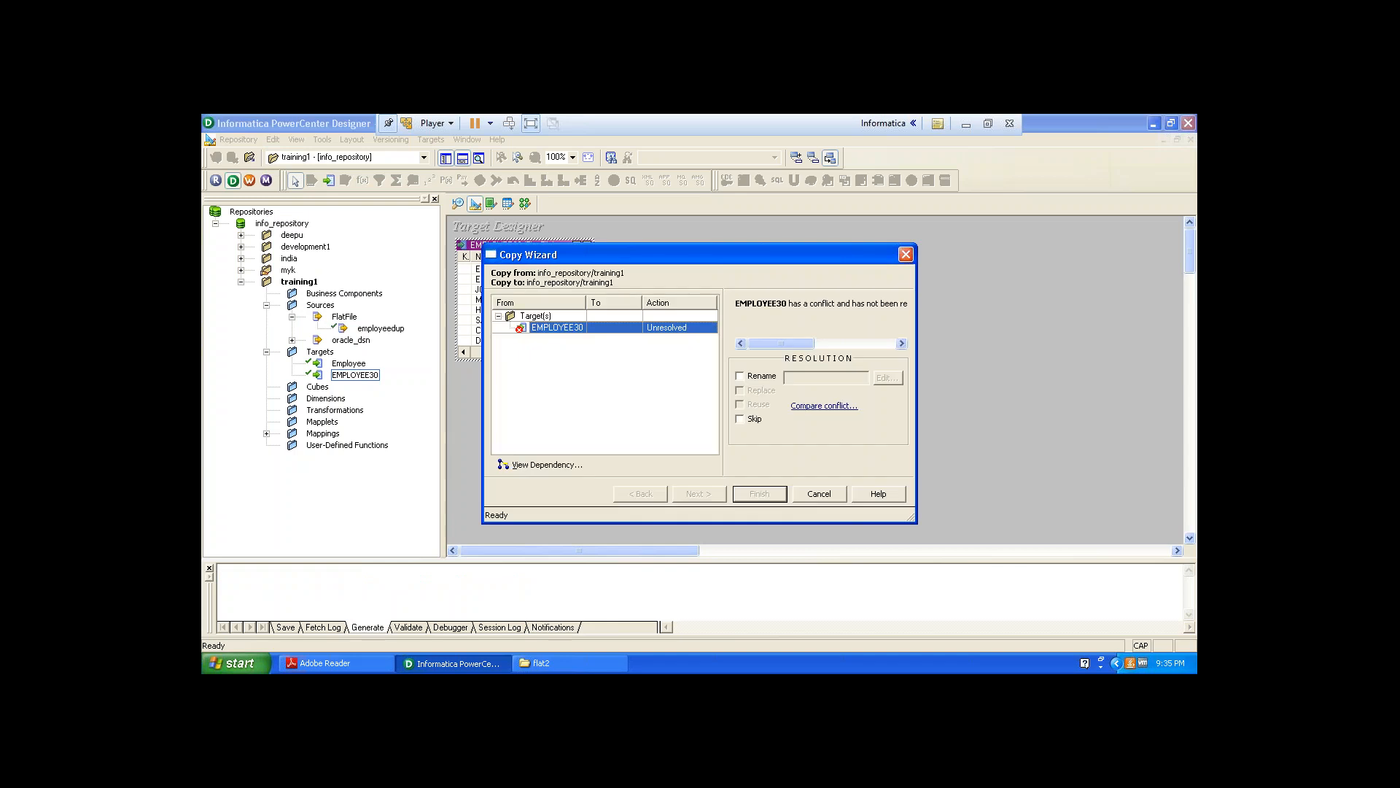
Resolve the copy conflict by renaming the copy to EMPLOYEE20 and finish the Copy Wizard.
left_click(741, 375)
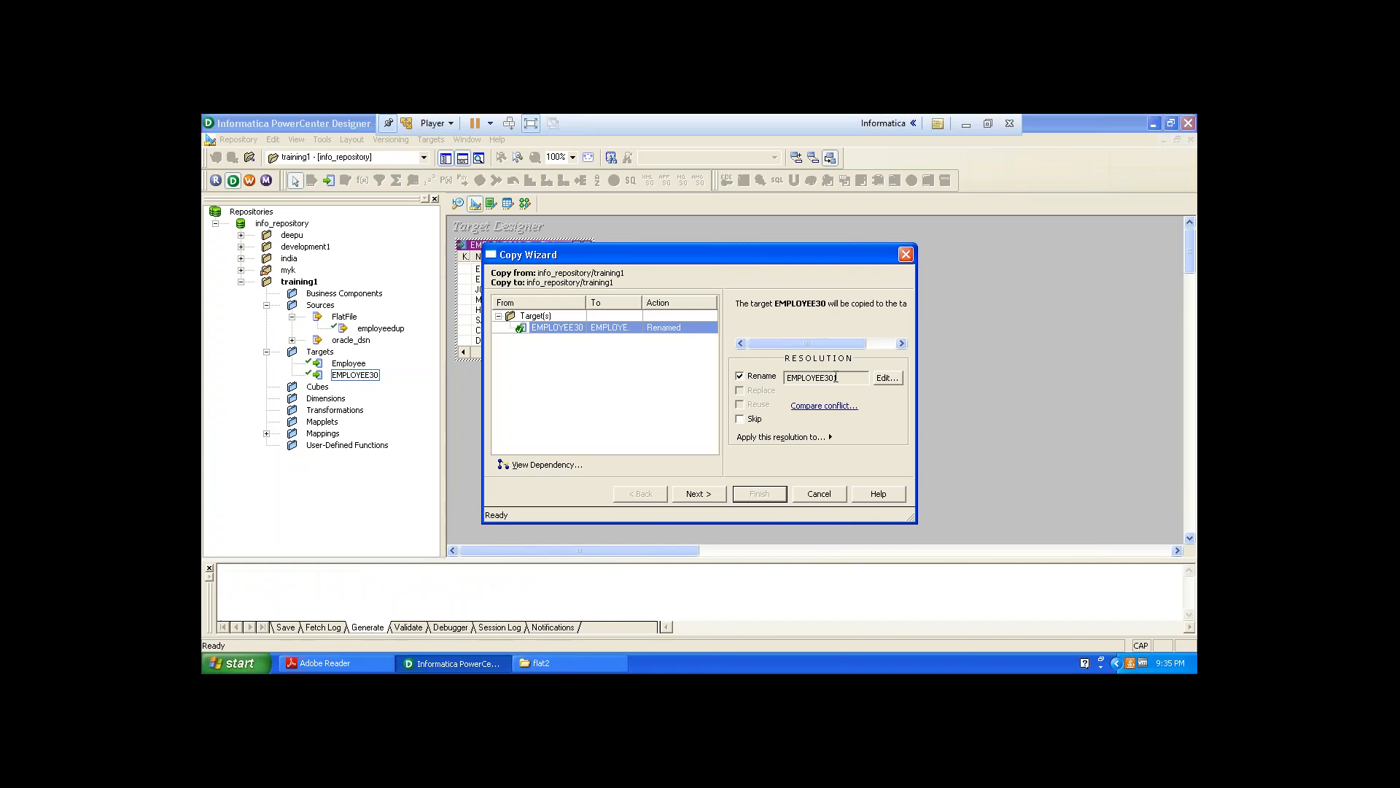
left_click(882, 376)
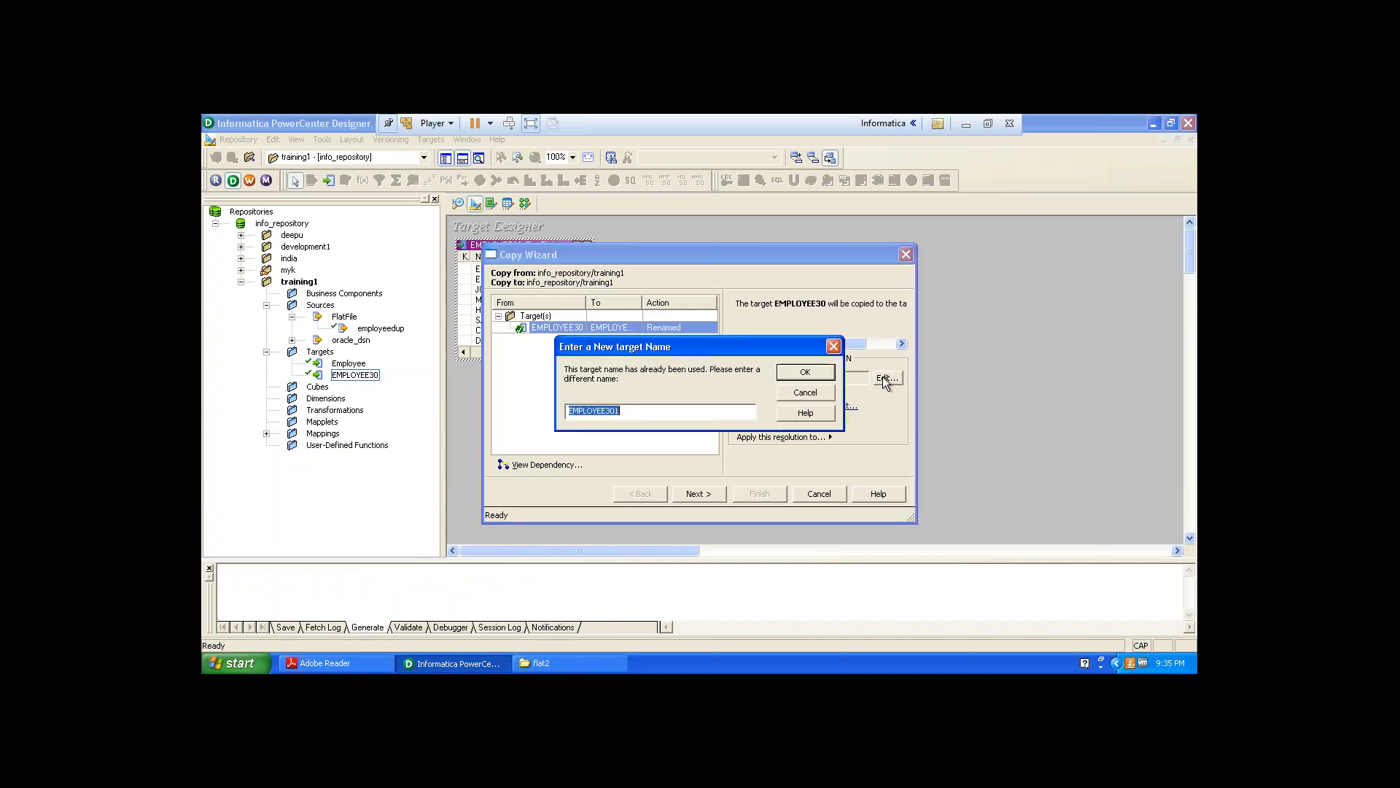
left_click(657, 411)
type("20")
left_click(805, 371)
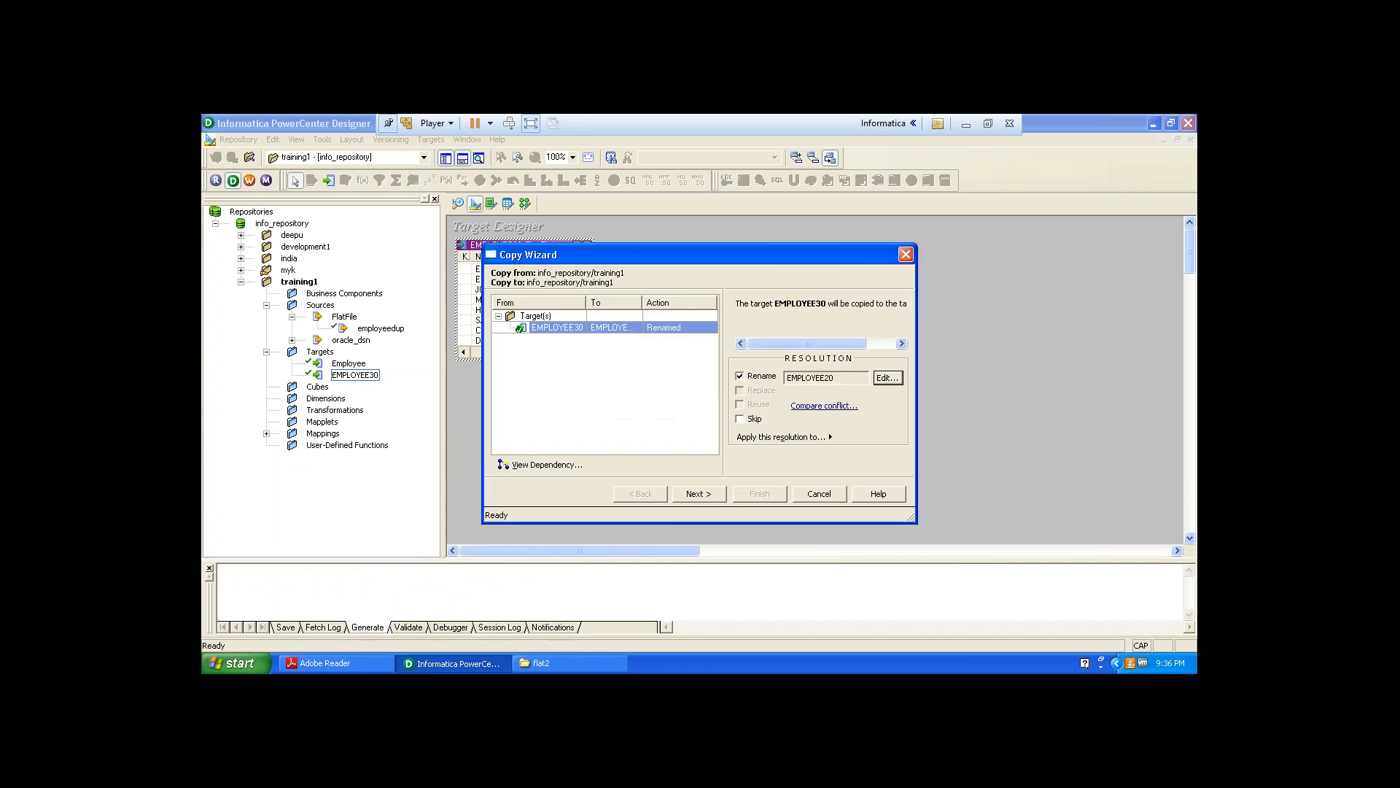
left_click(693, 493)
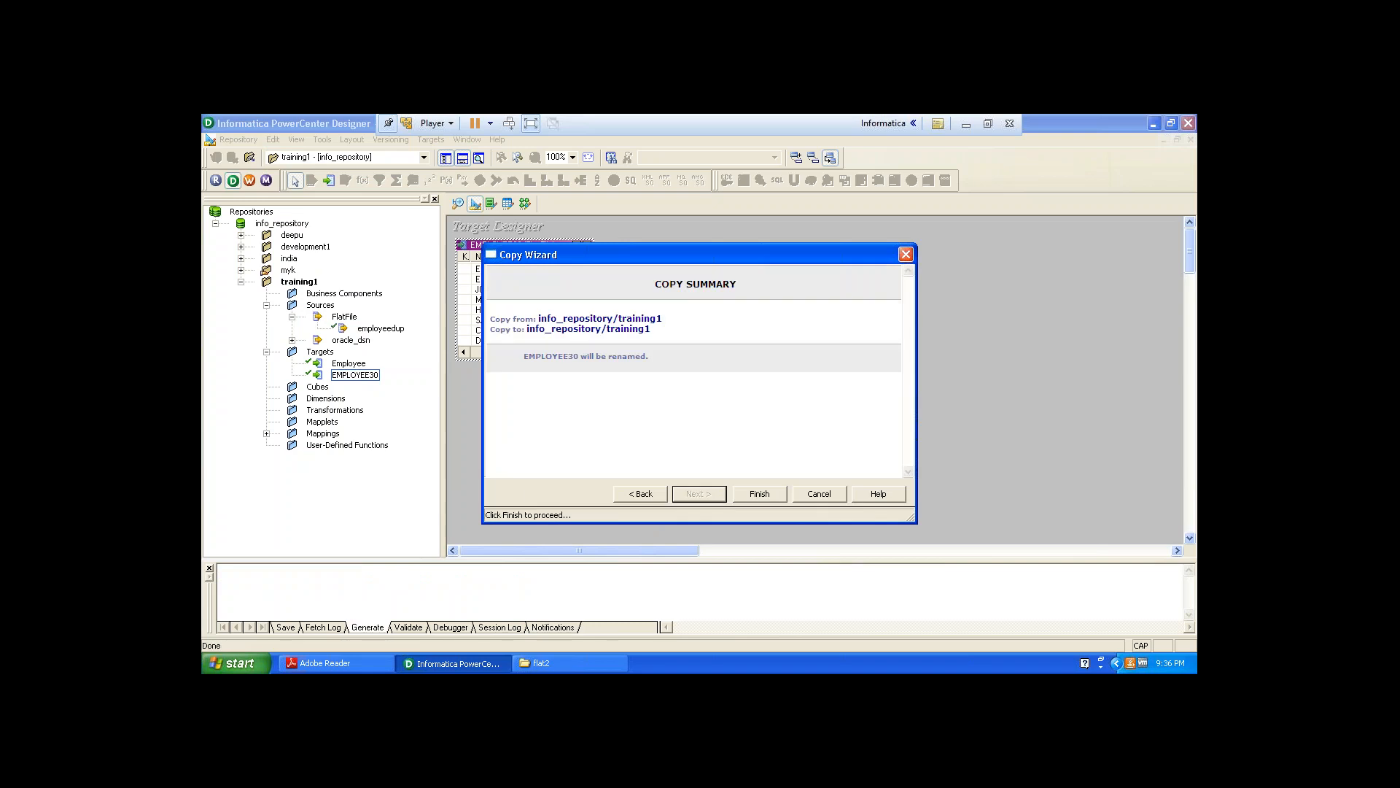
left_click(757, 493)
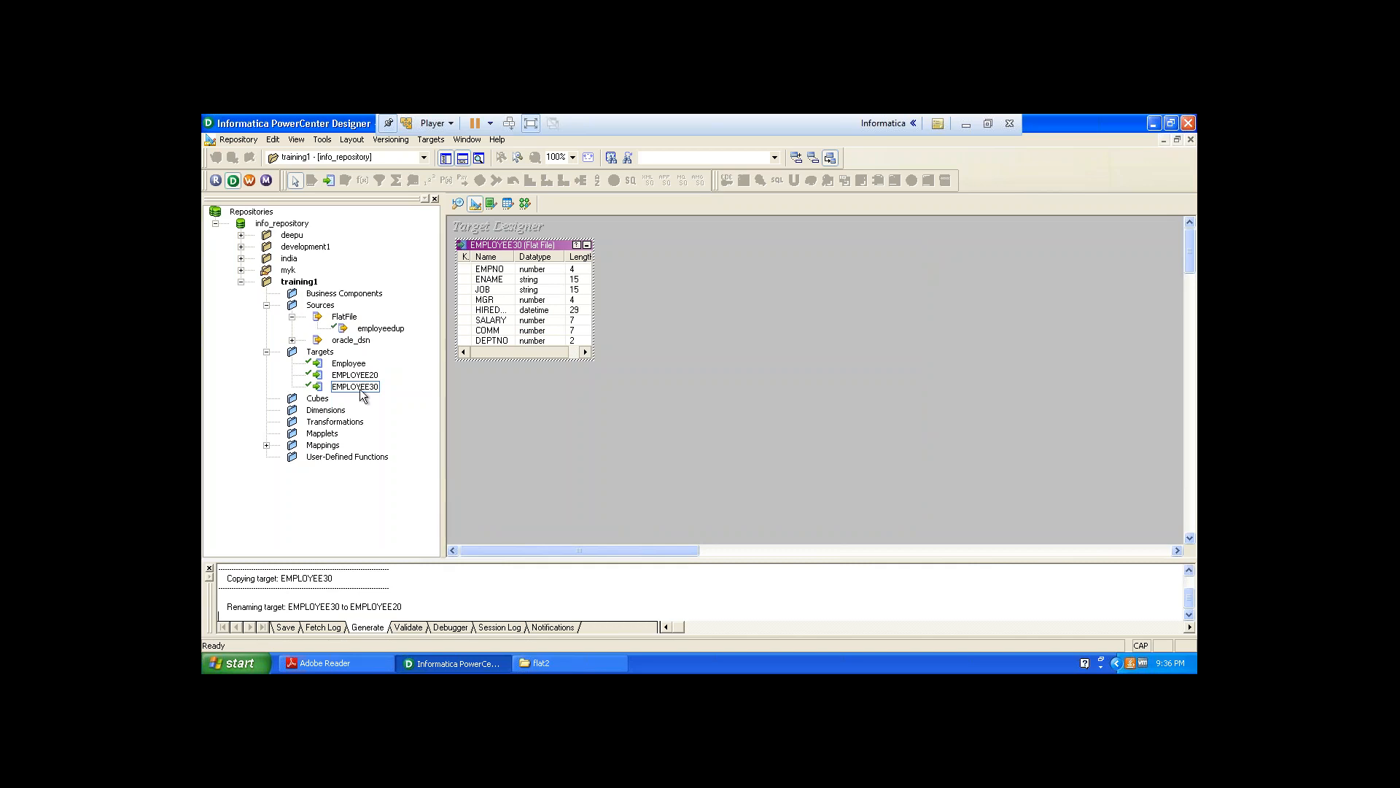
Place the EMPLOYEE20 target in the workspace beside EMPLOYEE30 and shrink it and its columns to fit.
left_click_drag(356, 375, 634, 252)
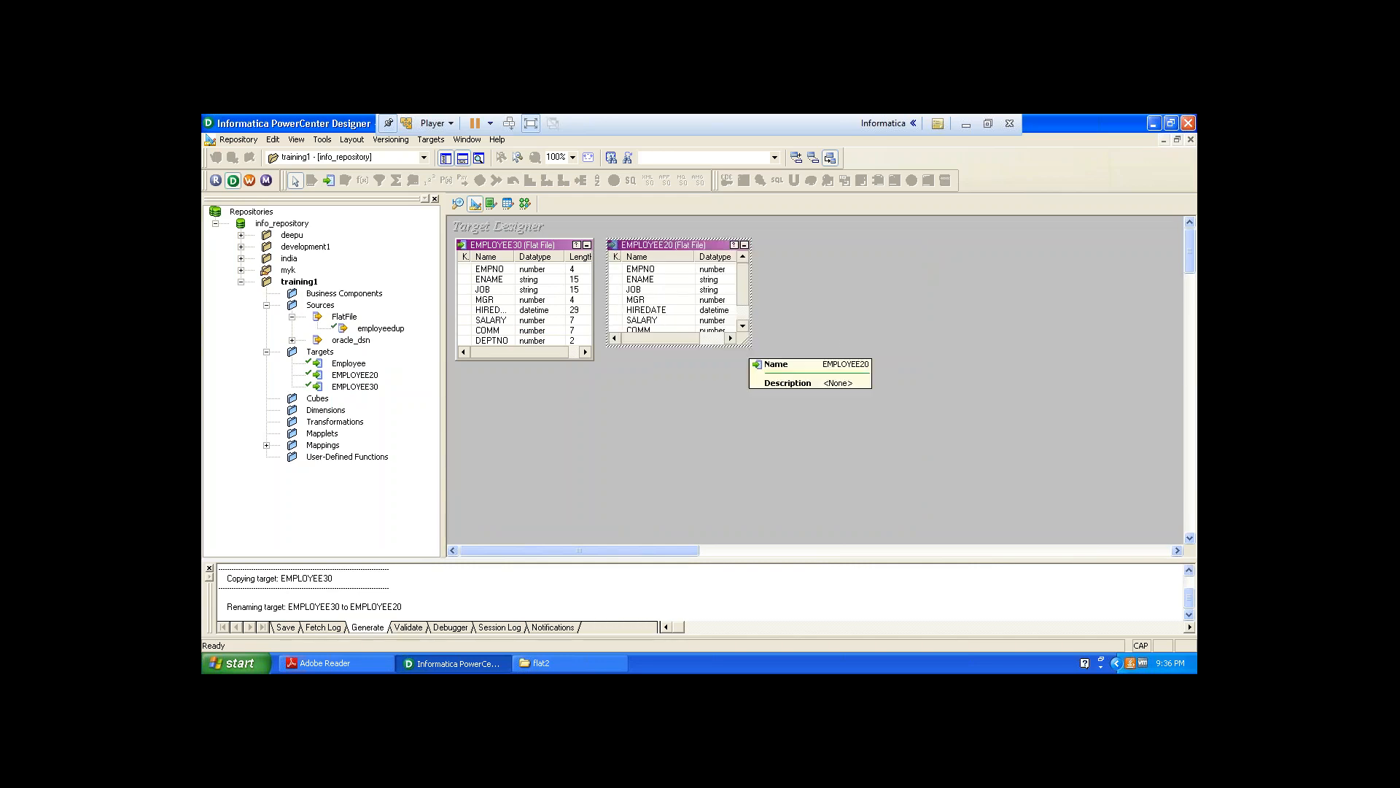
left_click_drag(749, 348, 754, 360)
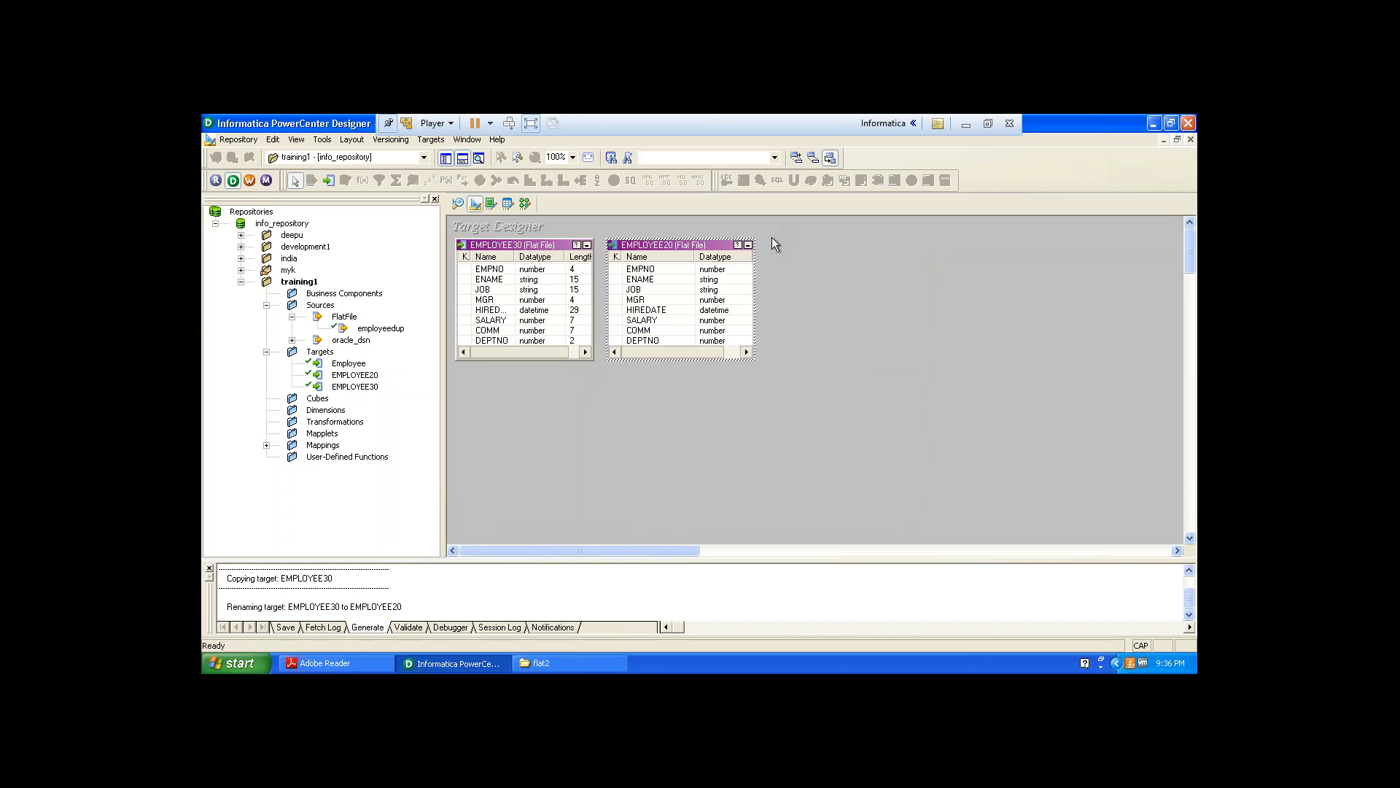
left_click_drag(752, 257, 680, 257)
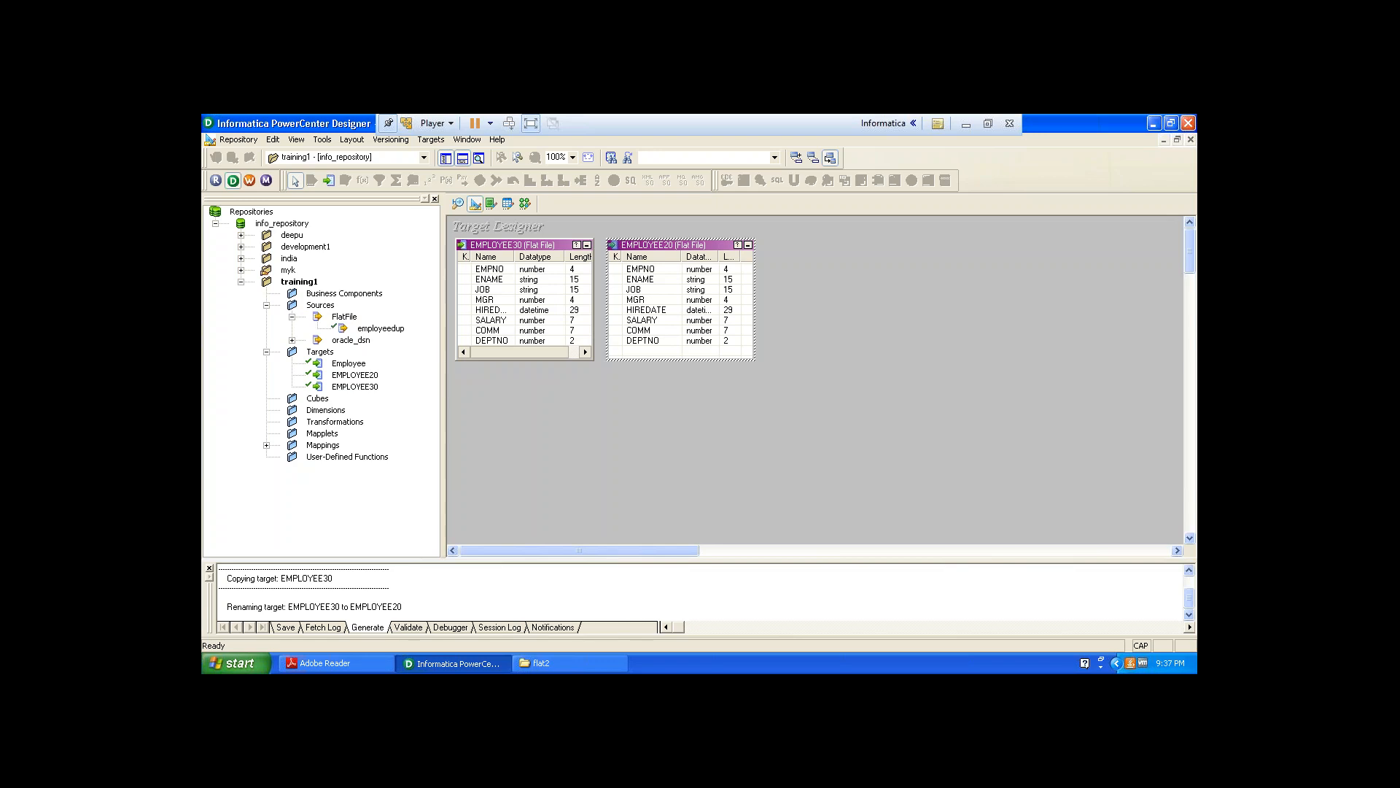
Change the EMPLOYEE20 target's database type to Oracle and apply the change.
double_click(712, 248)
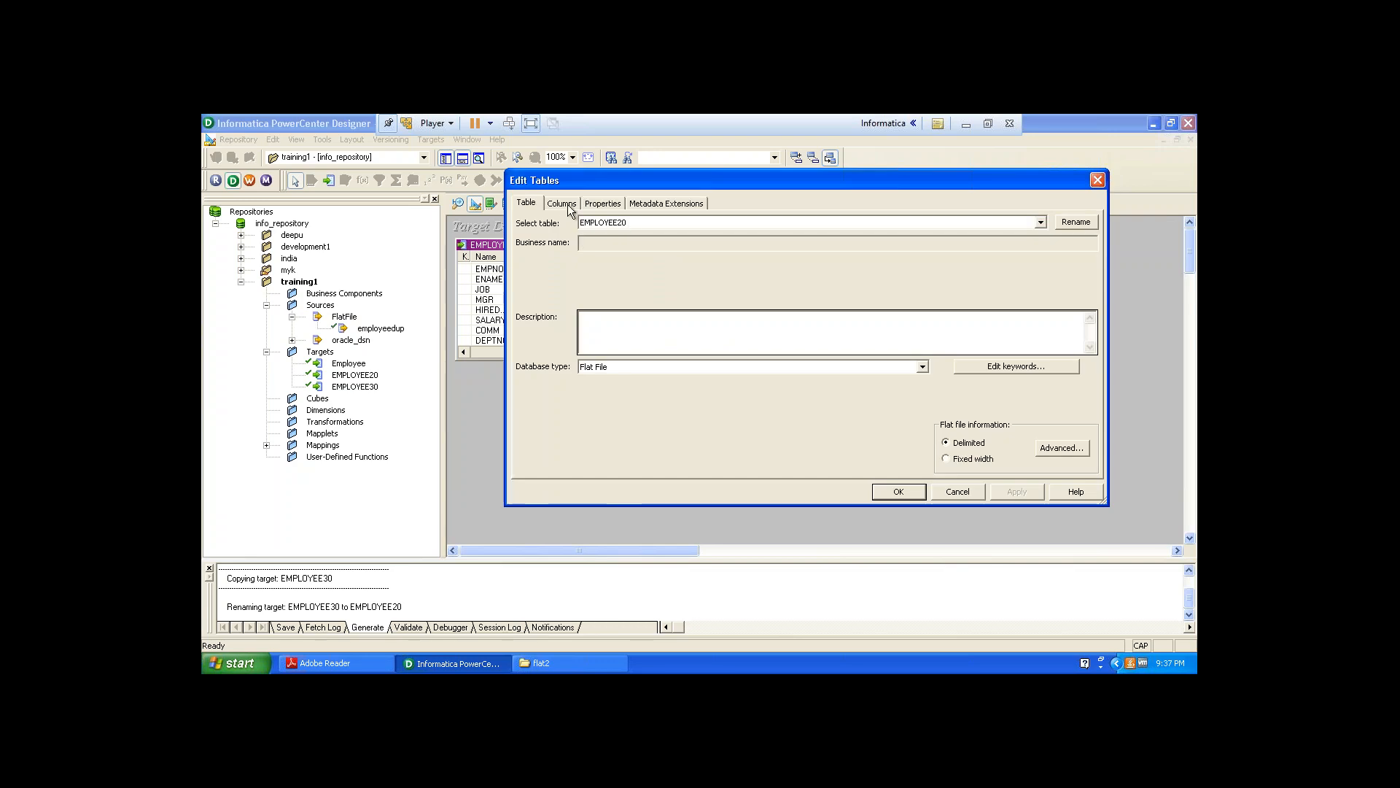
left_click(923, 367)
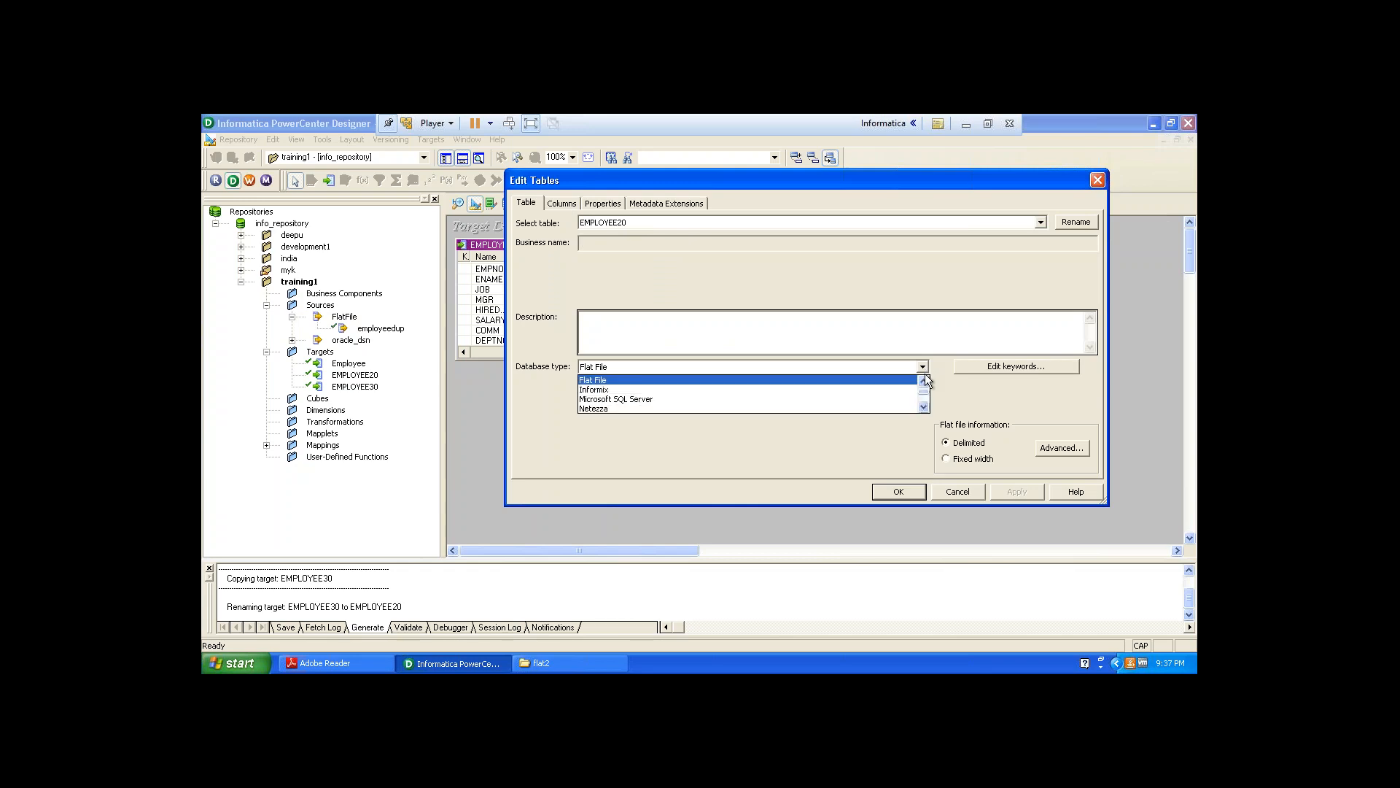
left_click(923, 404)
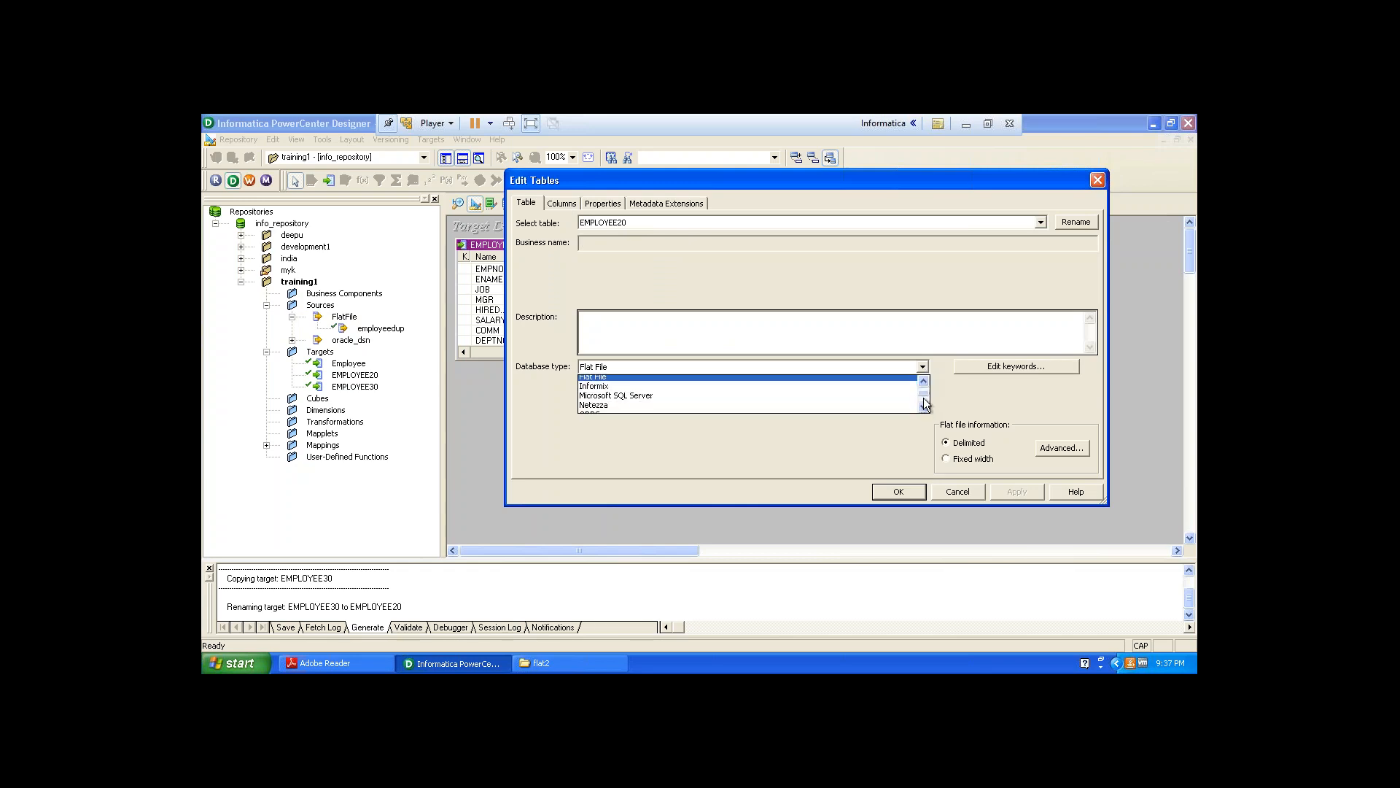
key("o")
left_click(924, 407)
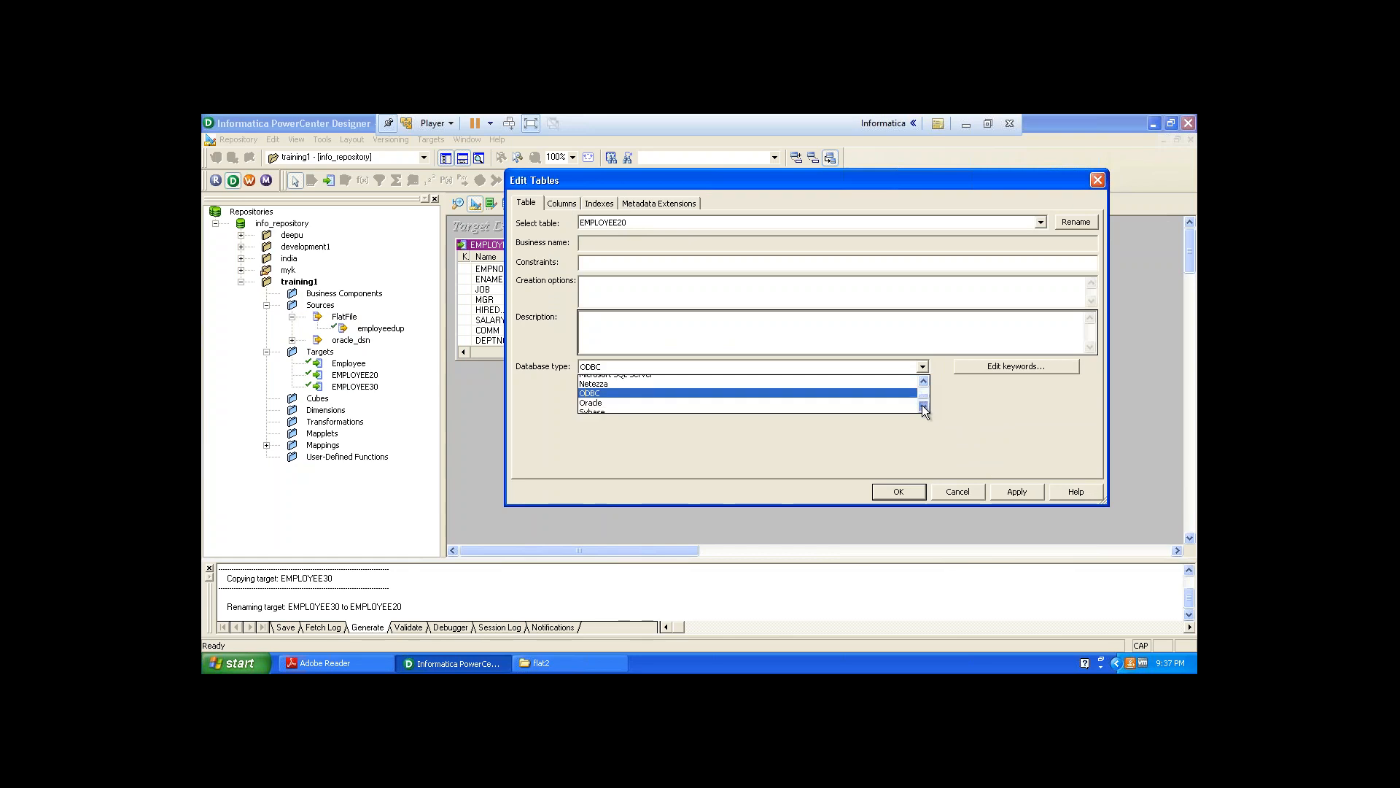
left_click(897, 400)
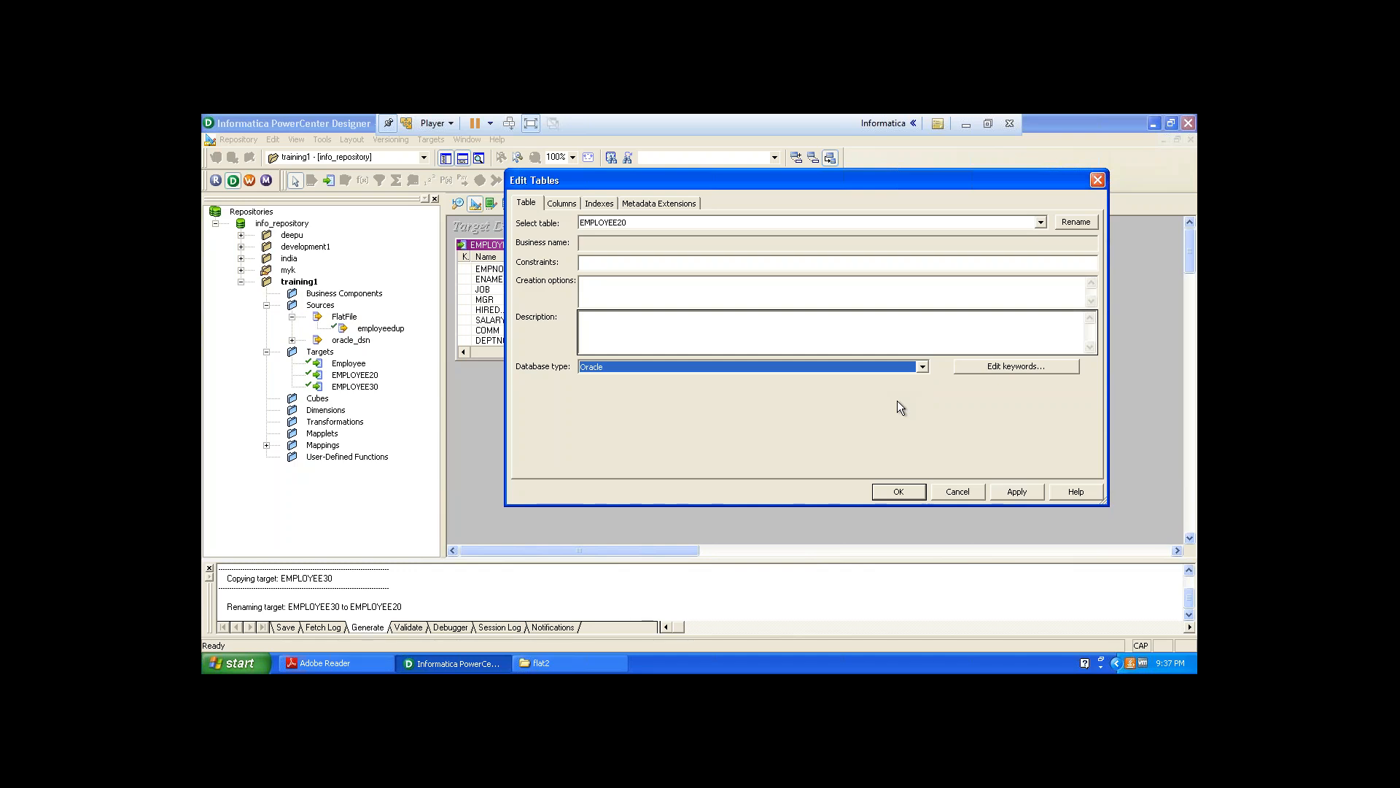
left_click(571, 207)
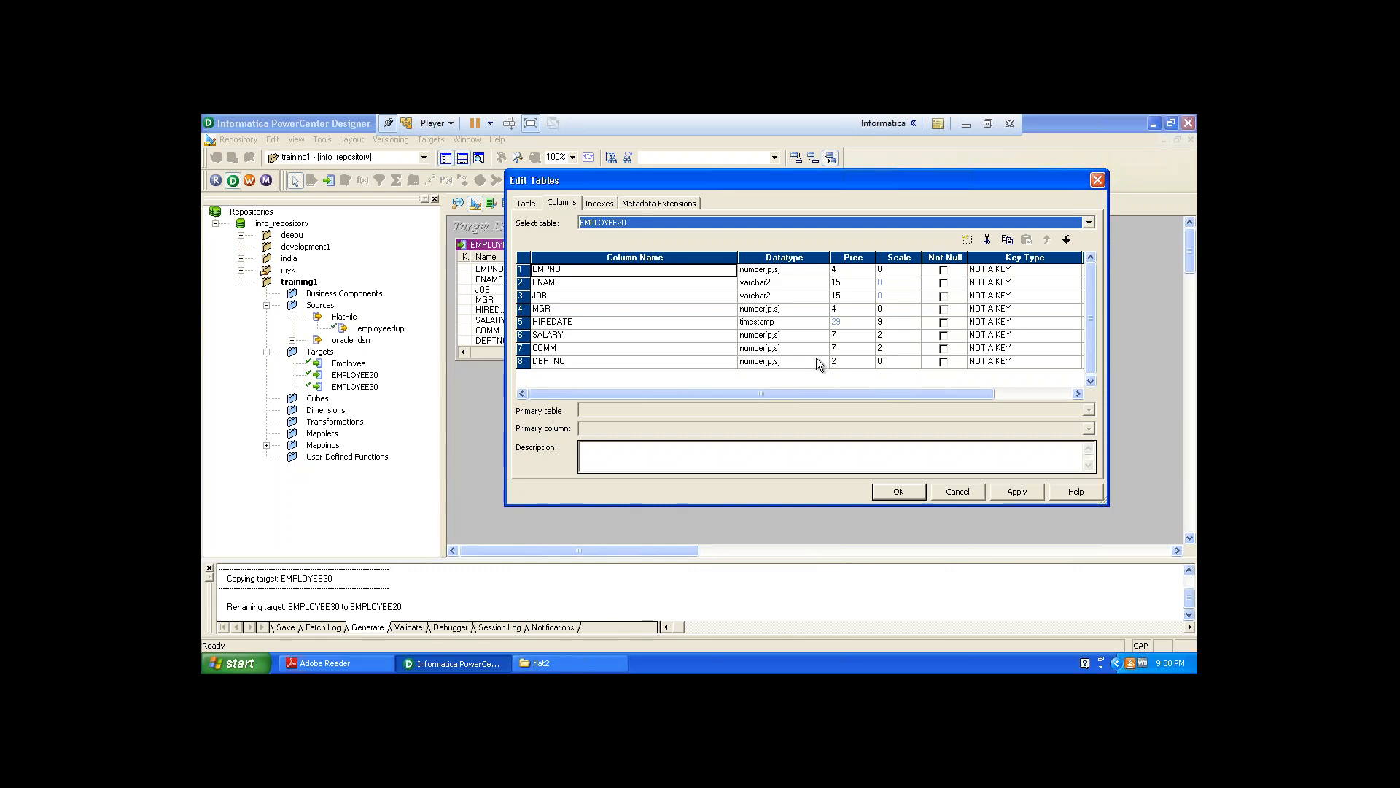
left_click(1025, 493)
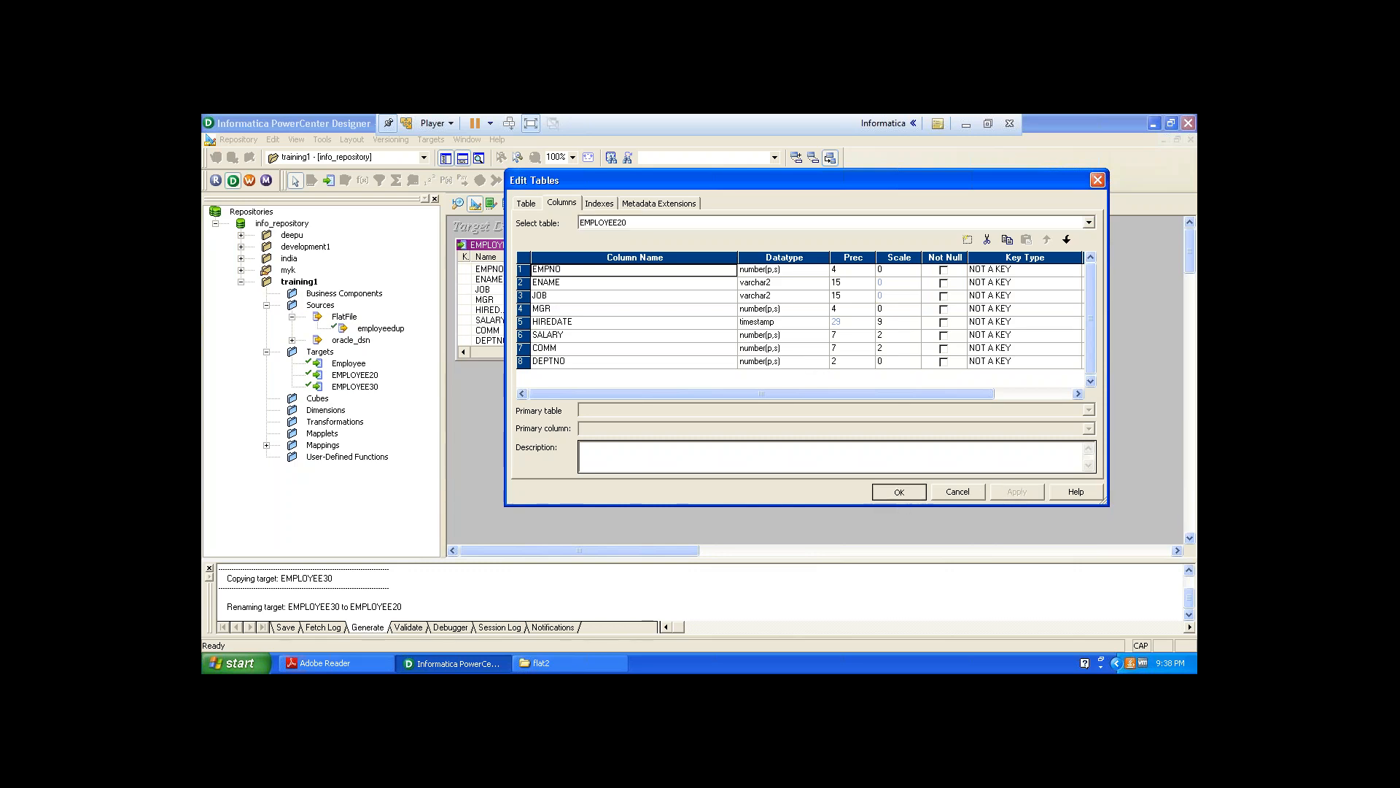
left_click(901, 493)
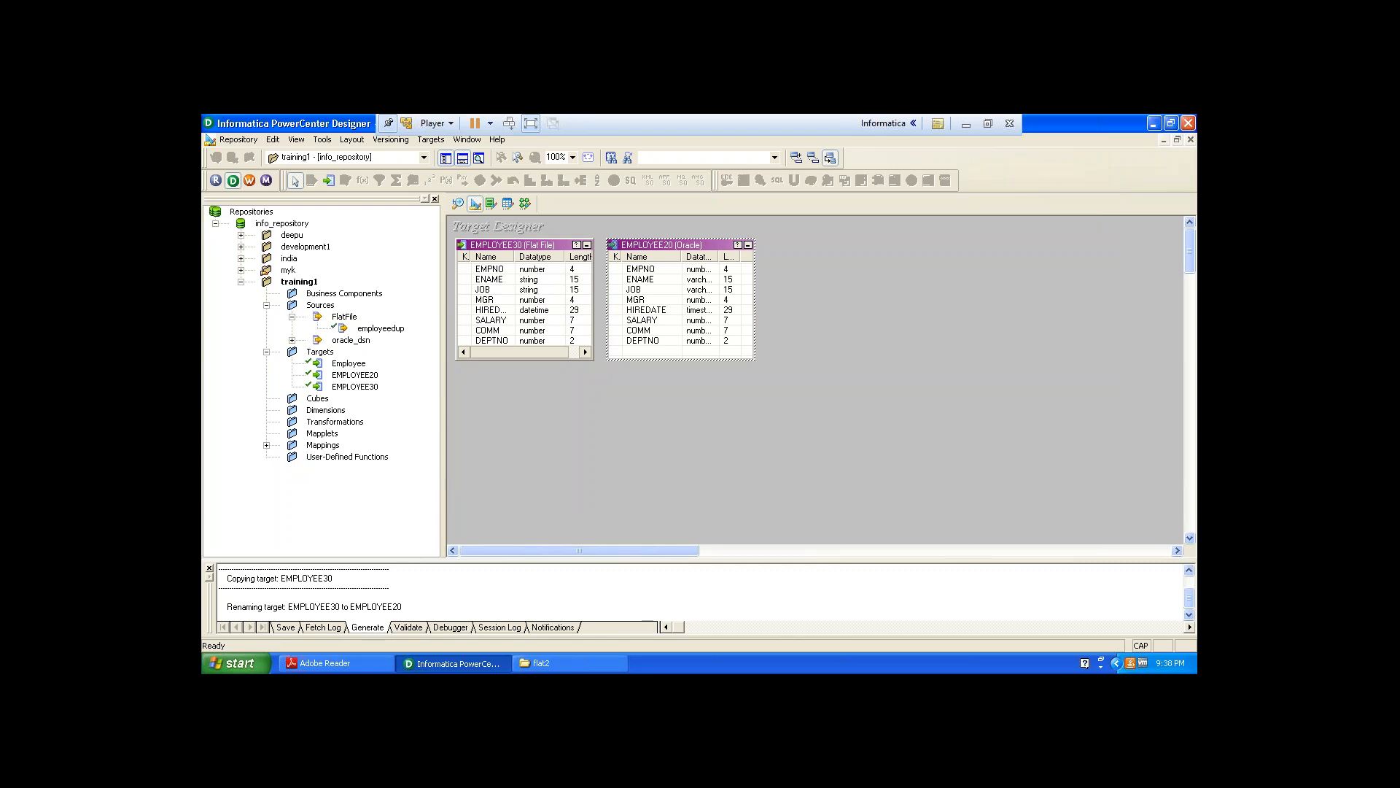
Copy the EMPLOYEE20 target from the Targets folder and paste it back into the repository.
left_click(338, 377)
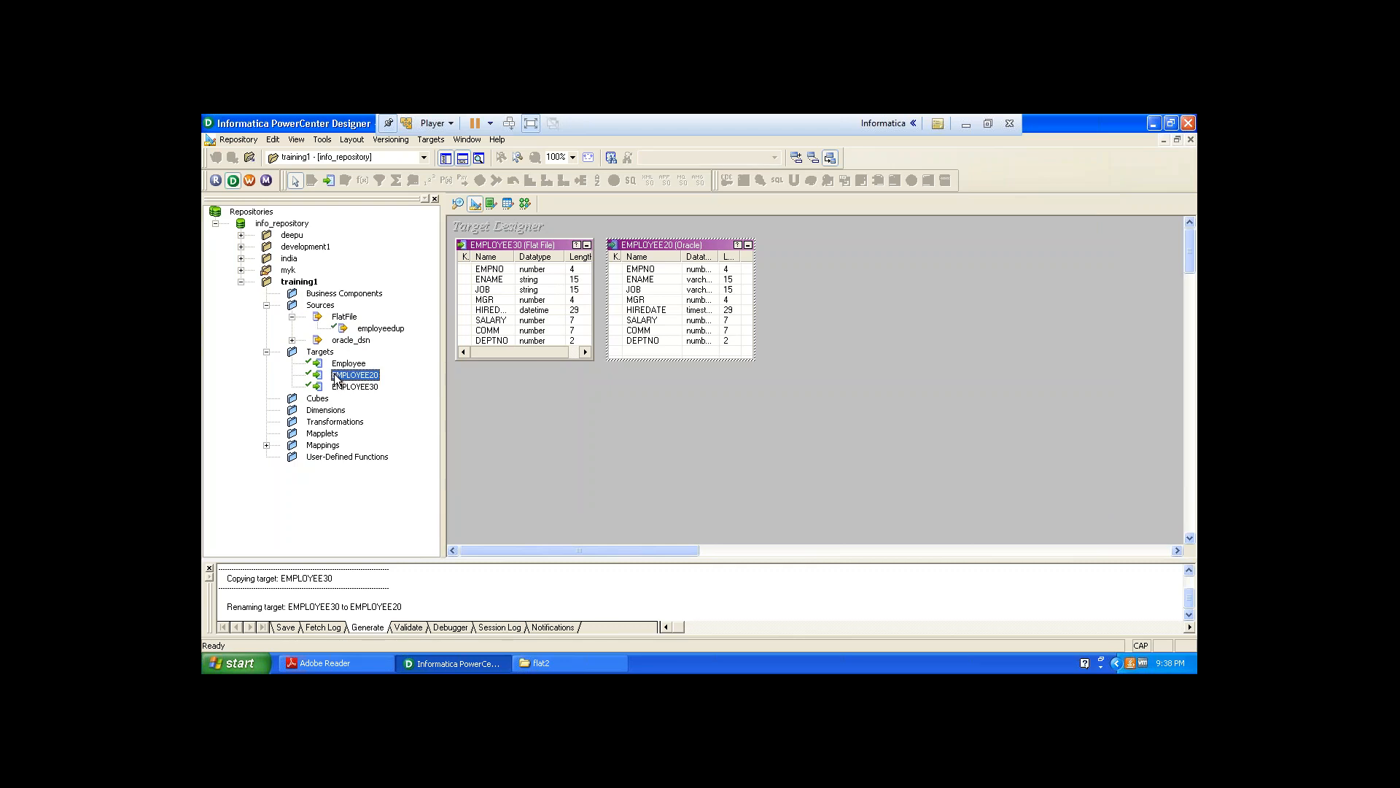
left_click(296, 140)
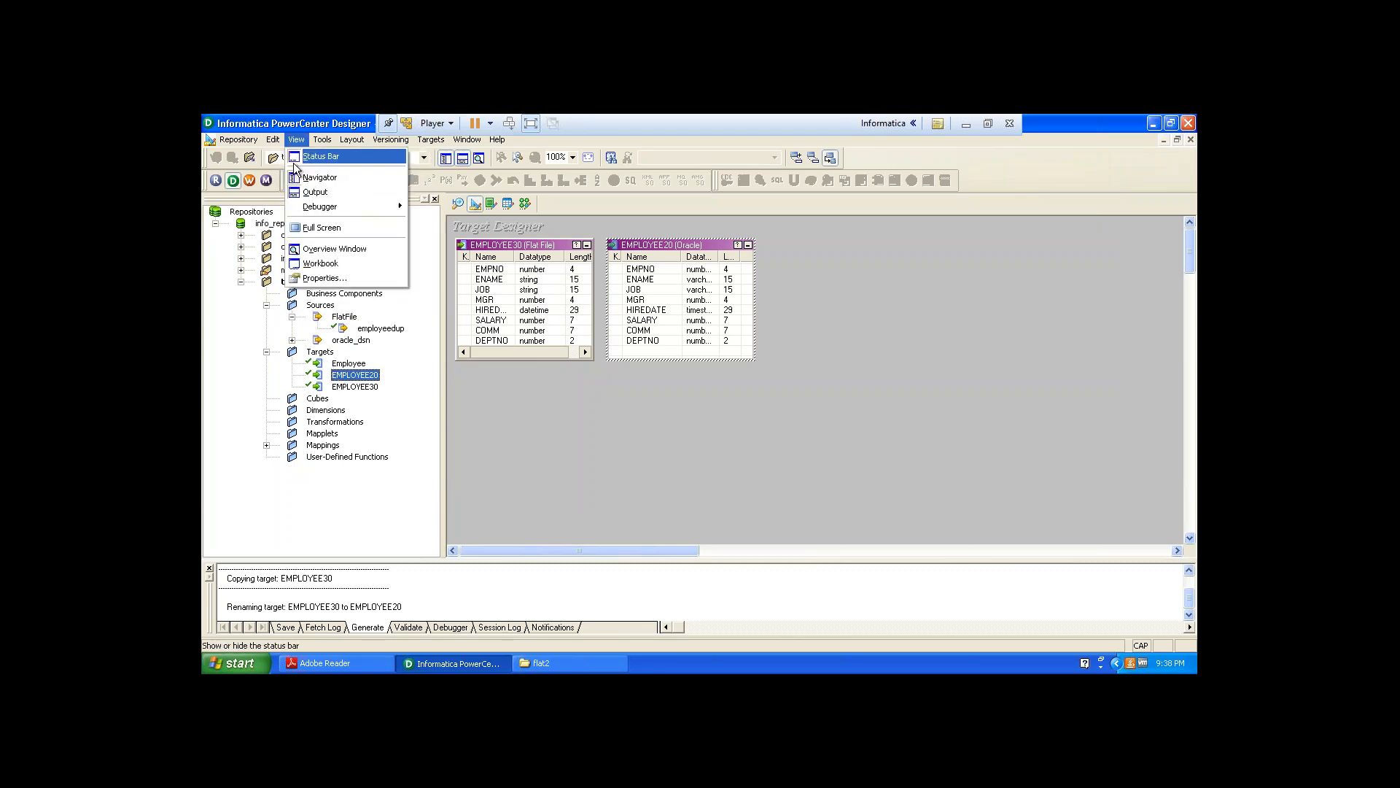
left_click(276, 158)
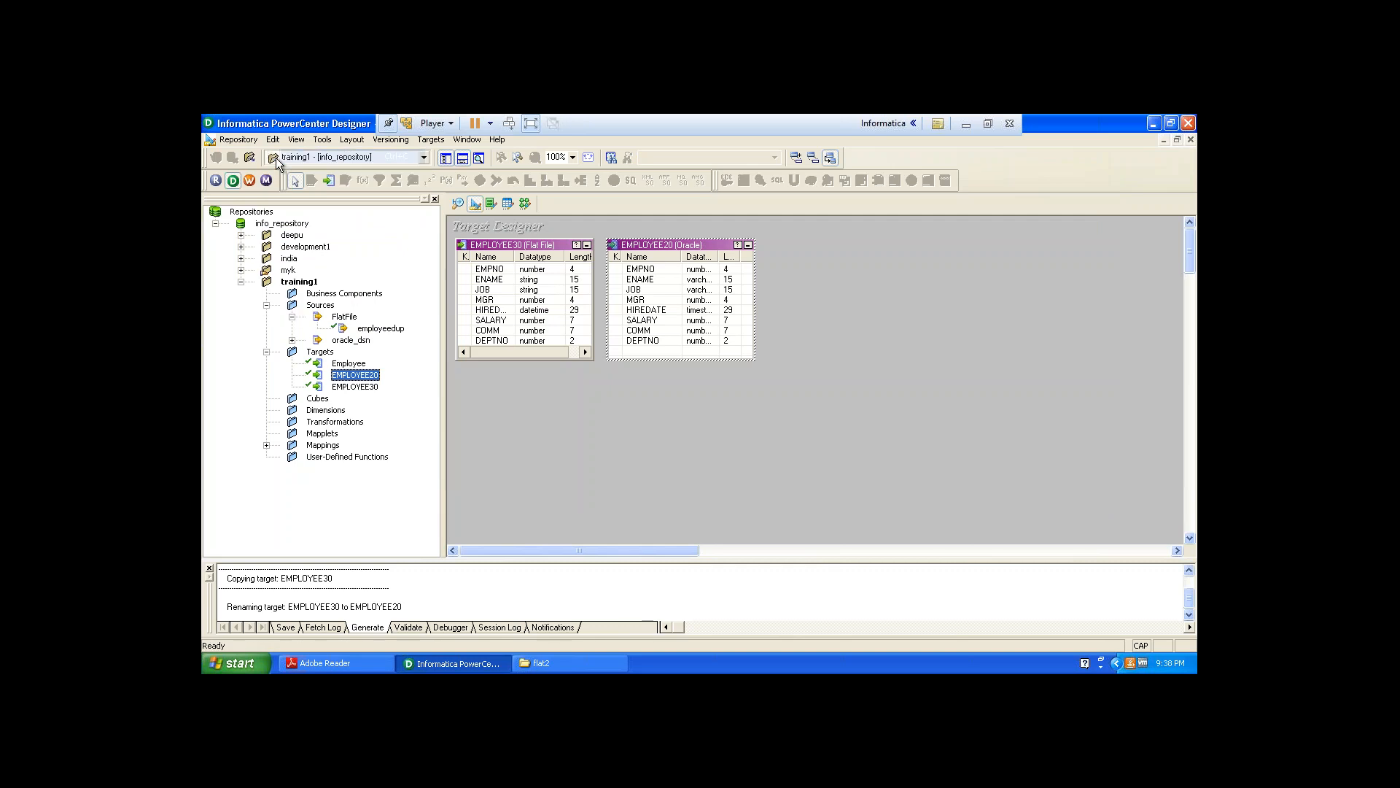
left_click(273, 140)
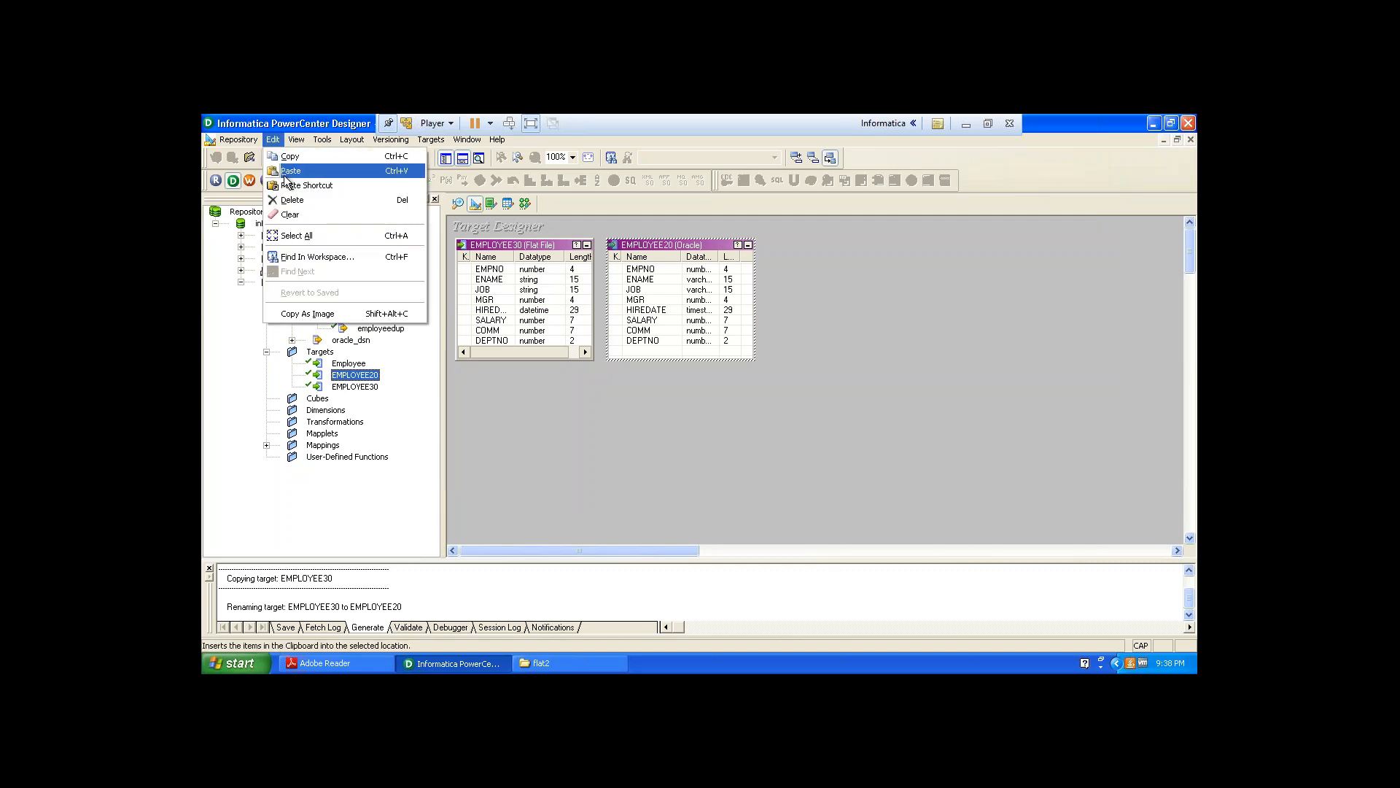
left_click(286, 172)
left_click(661, 415)
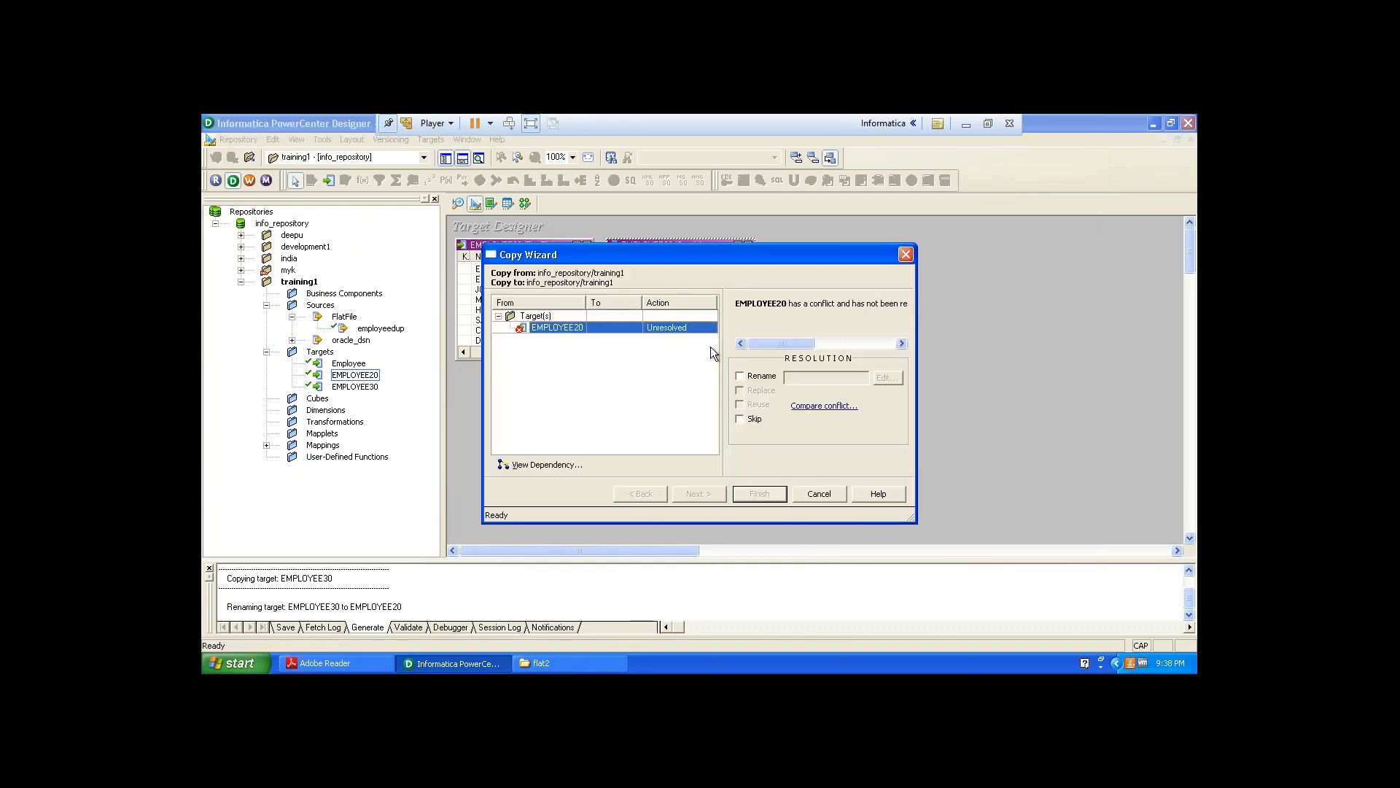
Resolve the copy conflict by renaming the copy to EMPLOYEE10 and finish the Copy Wizard.
left_click(740, 376)
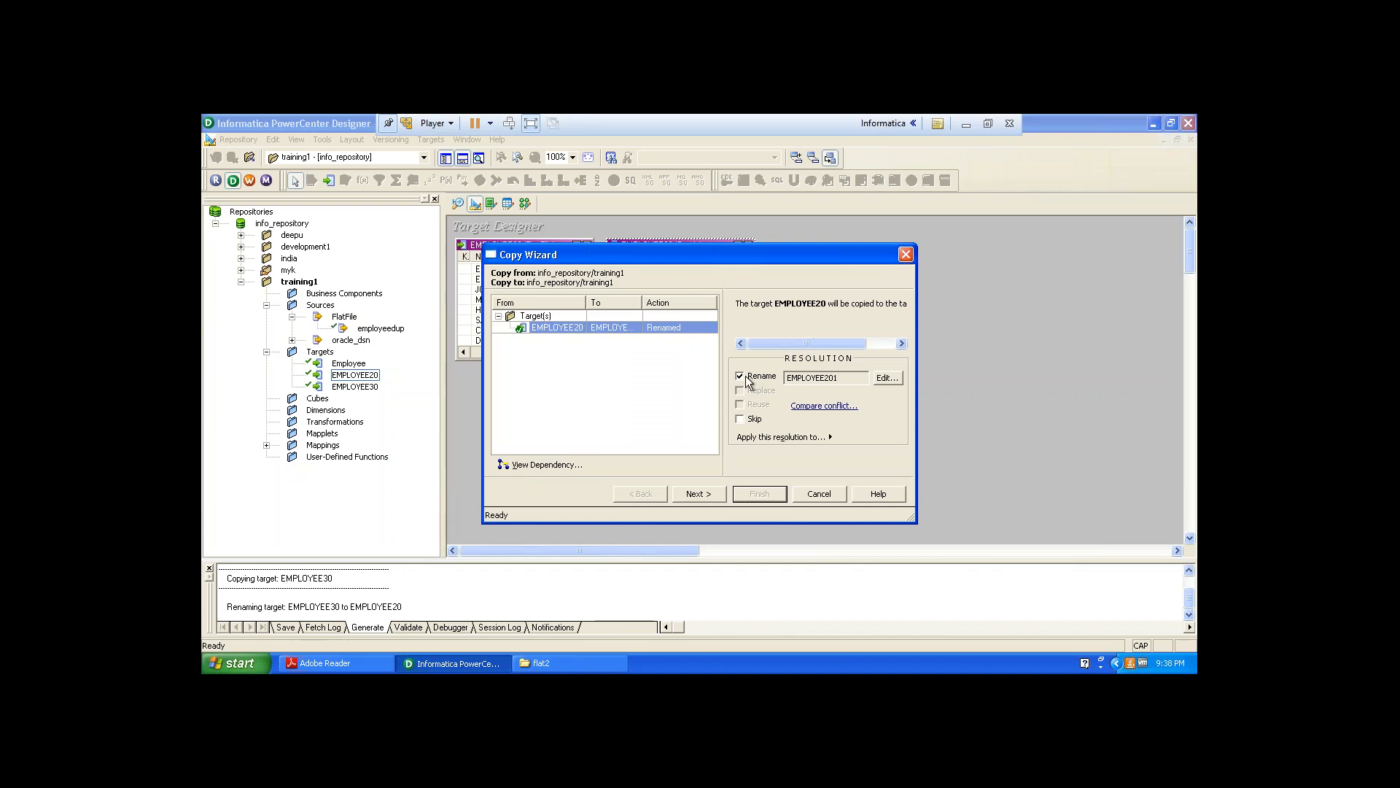
left_click(888, 379)
key("End")
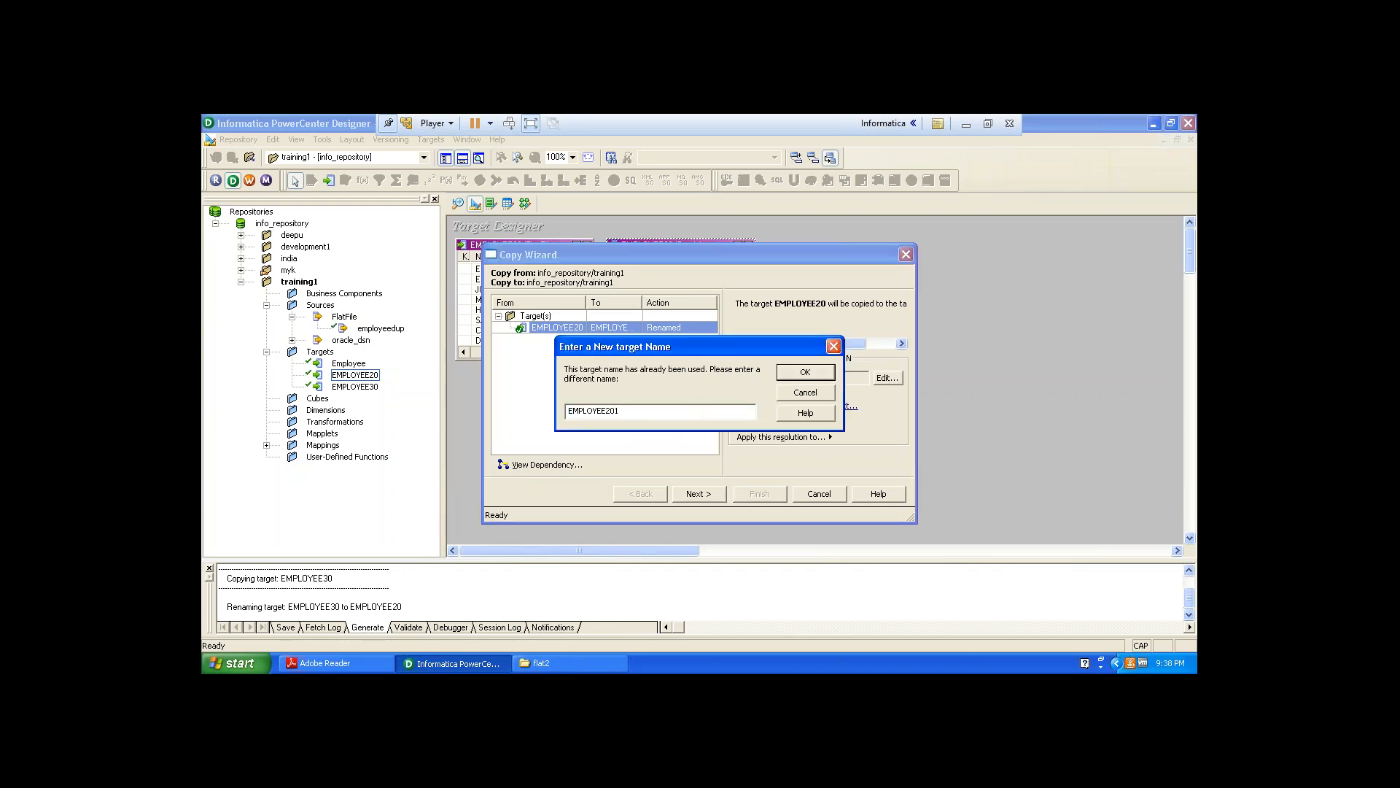
key("BackSpace")
key("BackSpace")
type("1")
left_click(795, 373)
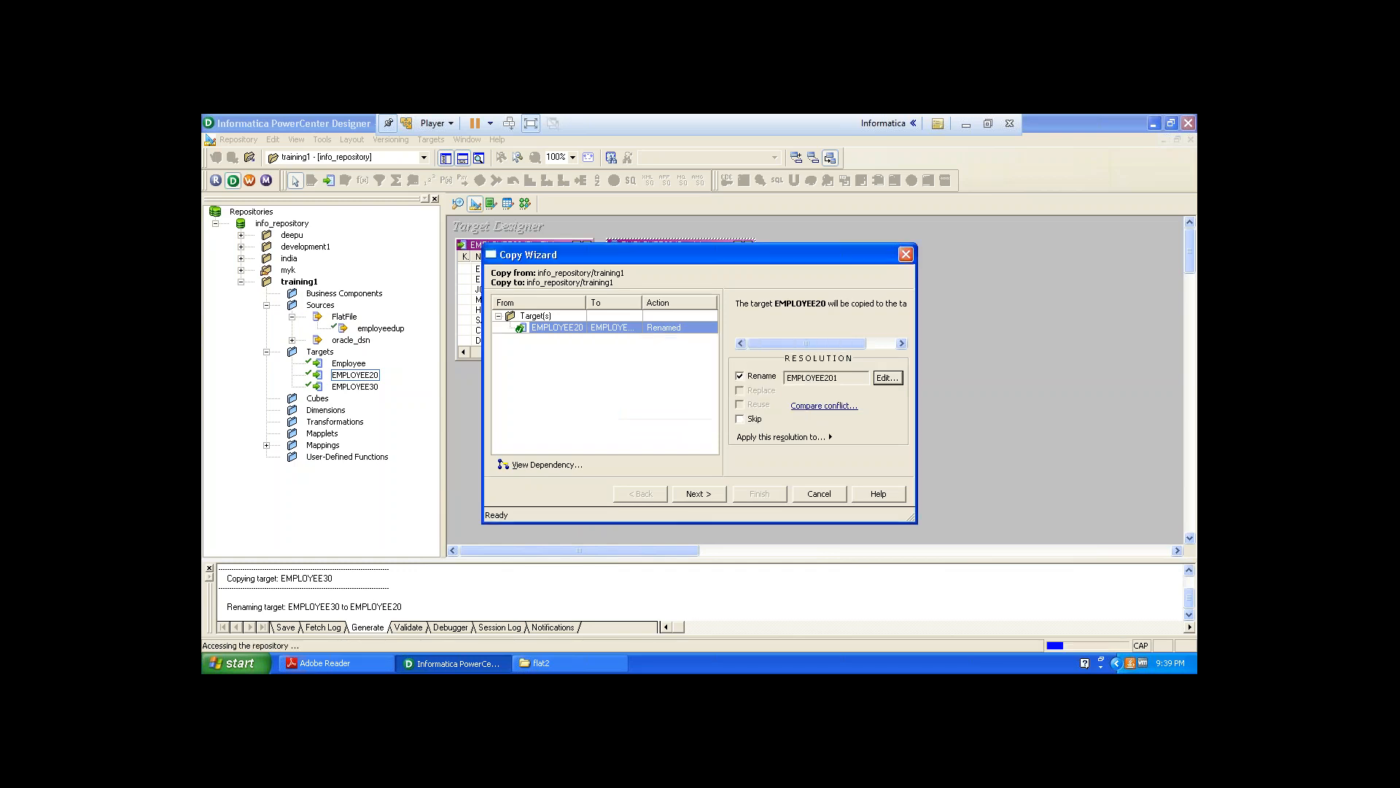
left_click(698, 494)
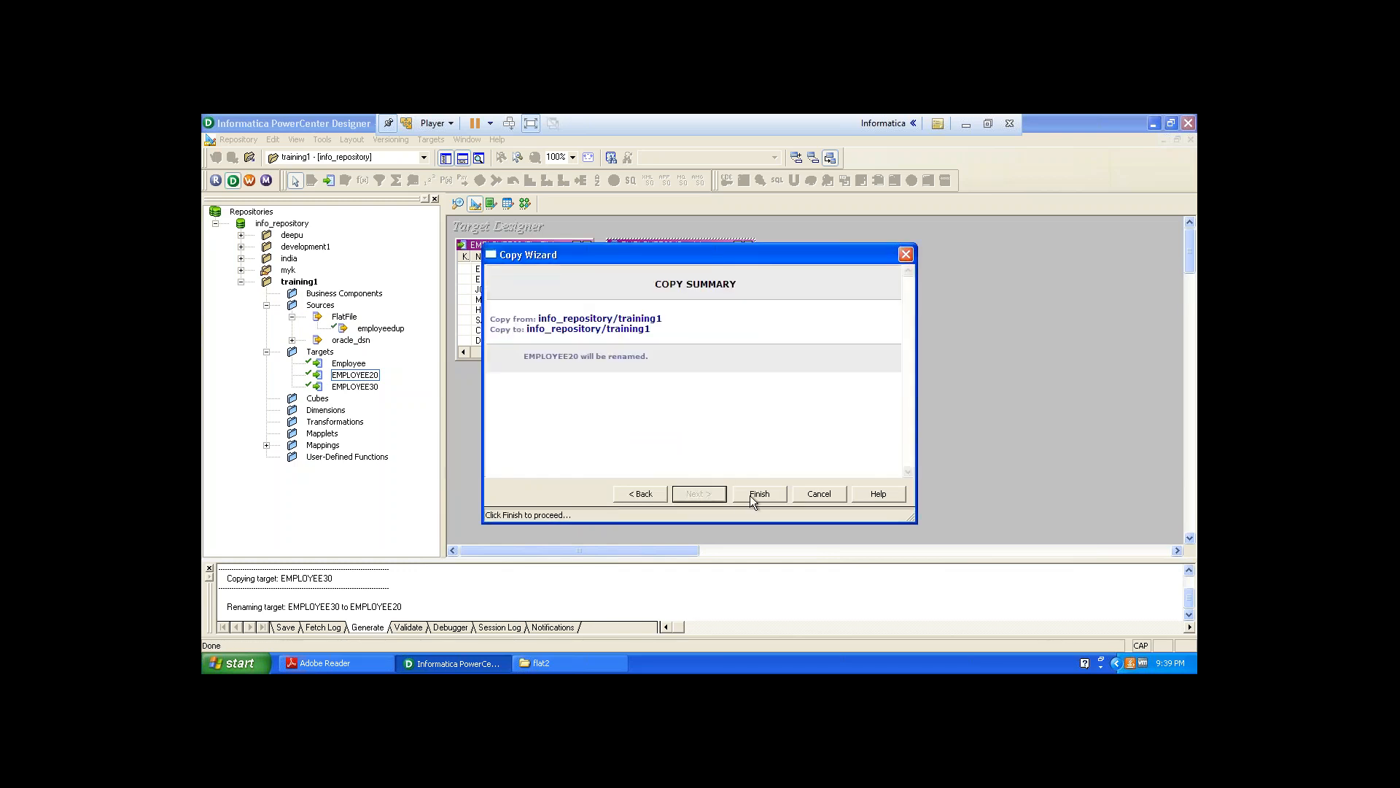
left_click(758, 494)
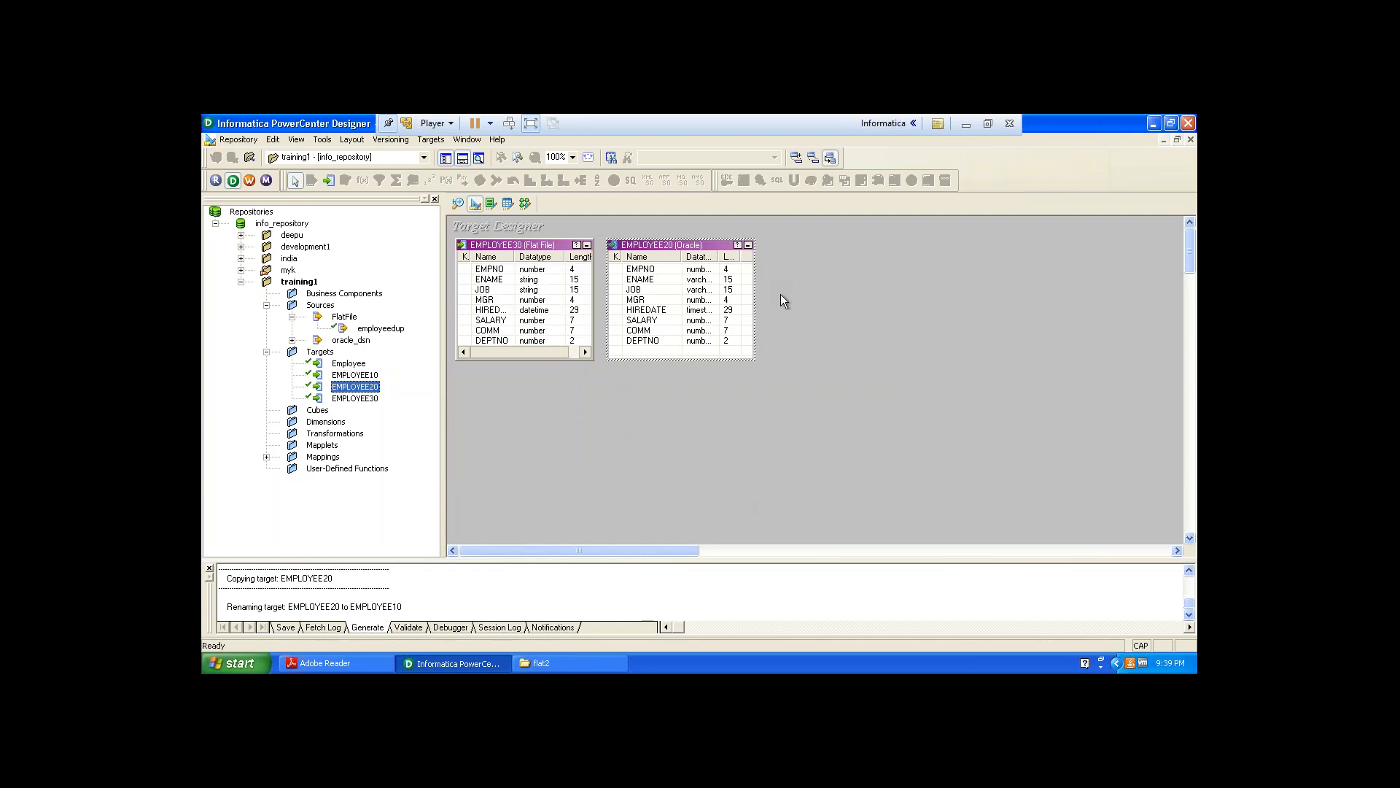
Place the EMPLOYEE10 target in the workspace beside EMPLOYEE20 and resize it and its columns to fit.
left_click(341, 376)
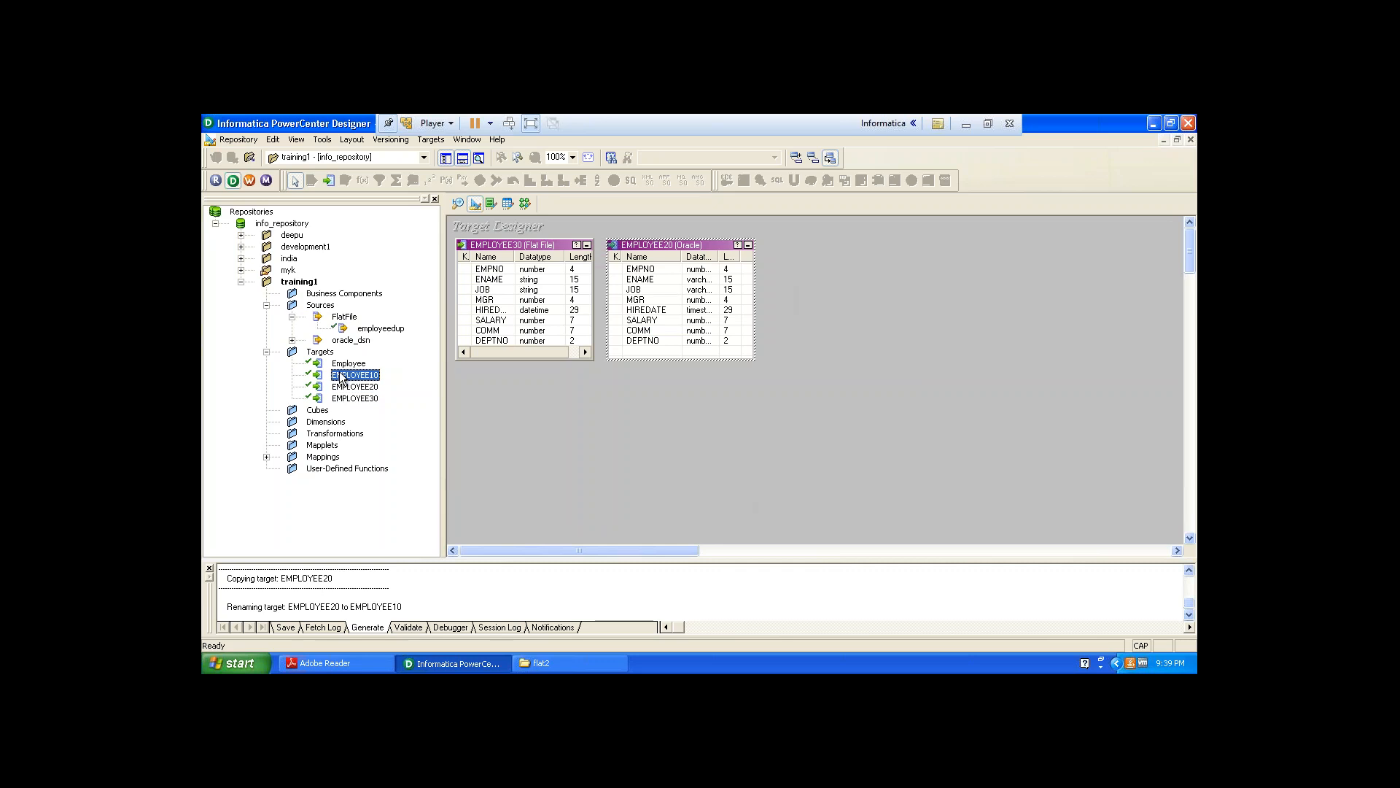
left_click(641, 341)
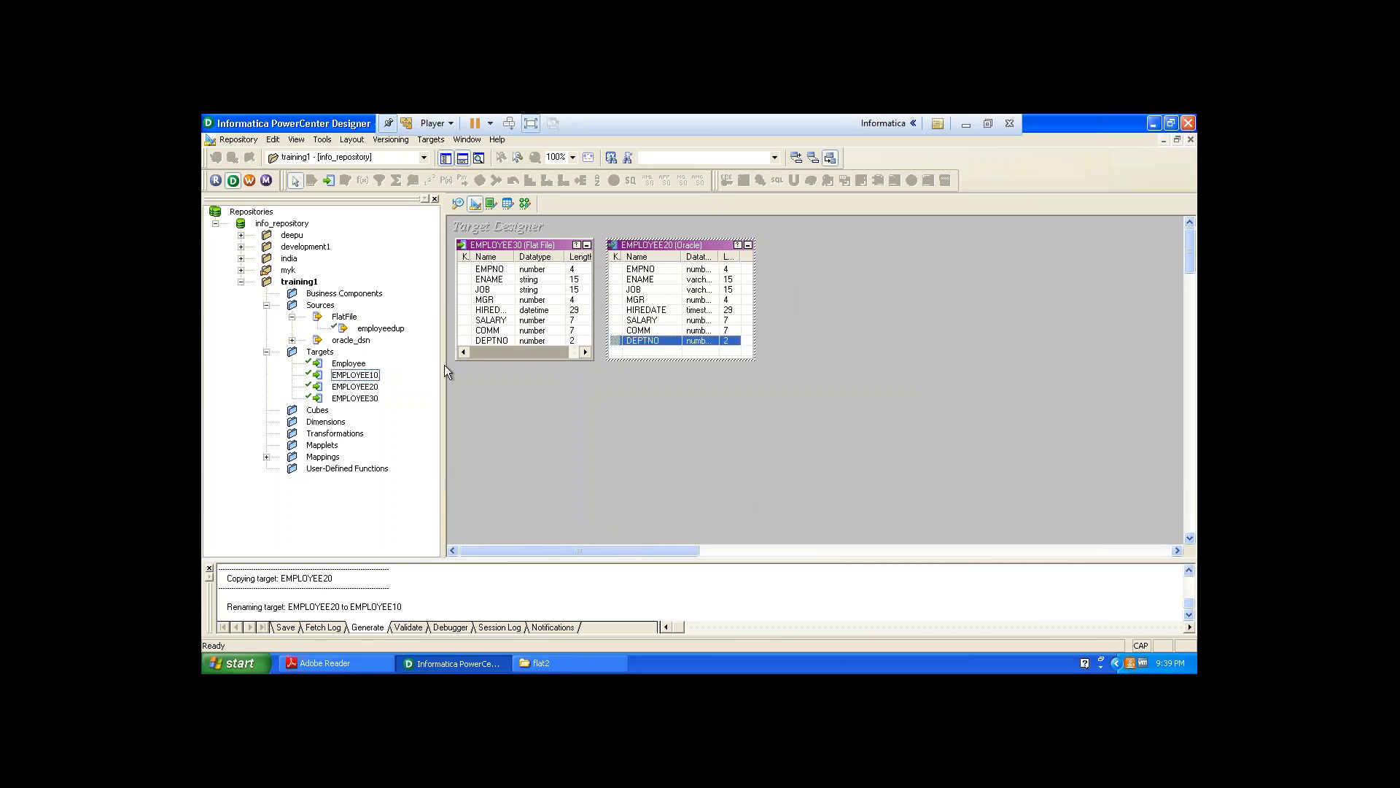
left_click_drag(355, 375, 779, 249)
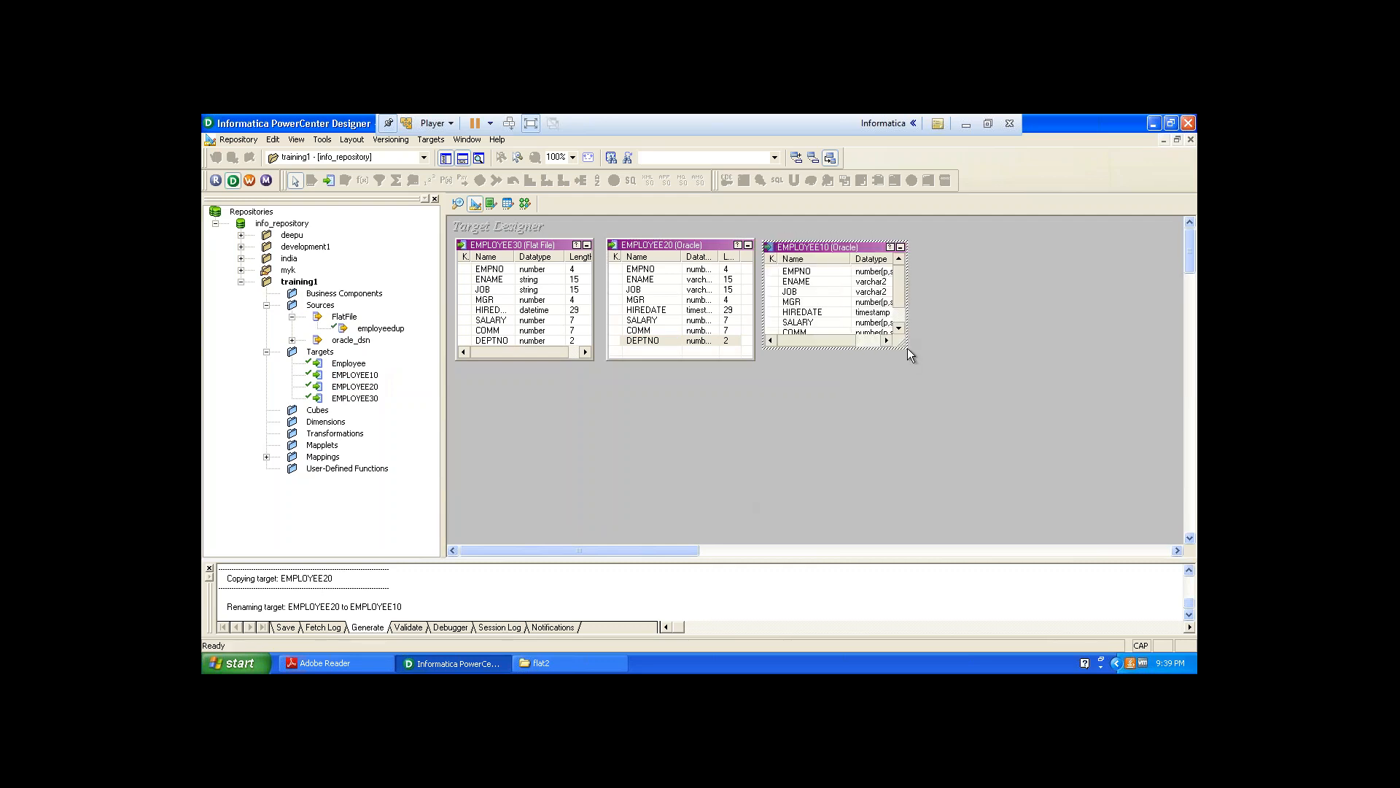
left_click_drag(908, 348, 910, 358)
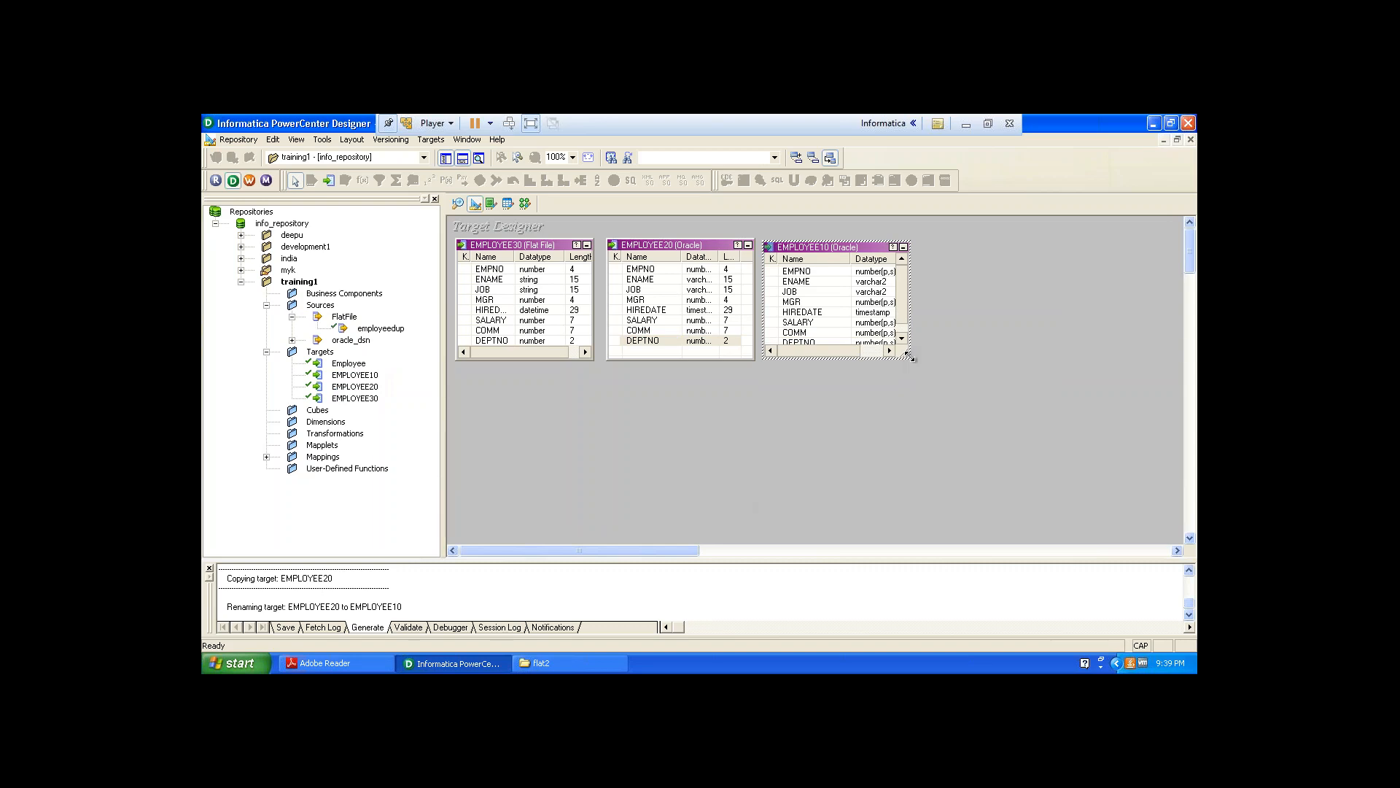
mouse_move(851, 259)
left_mouse_down()
mouse_move(829, 260)
mouse_move(875, 260)
left_mouse_up()
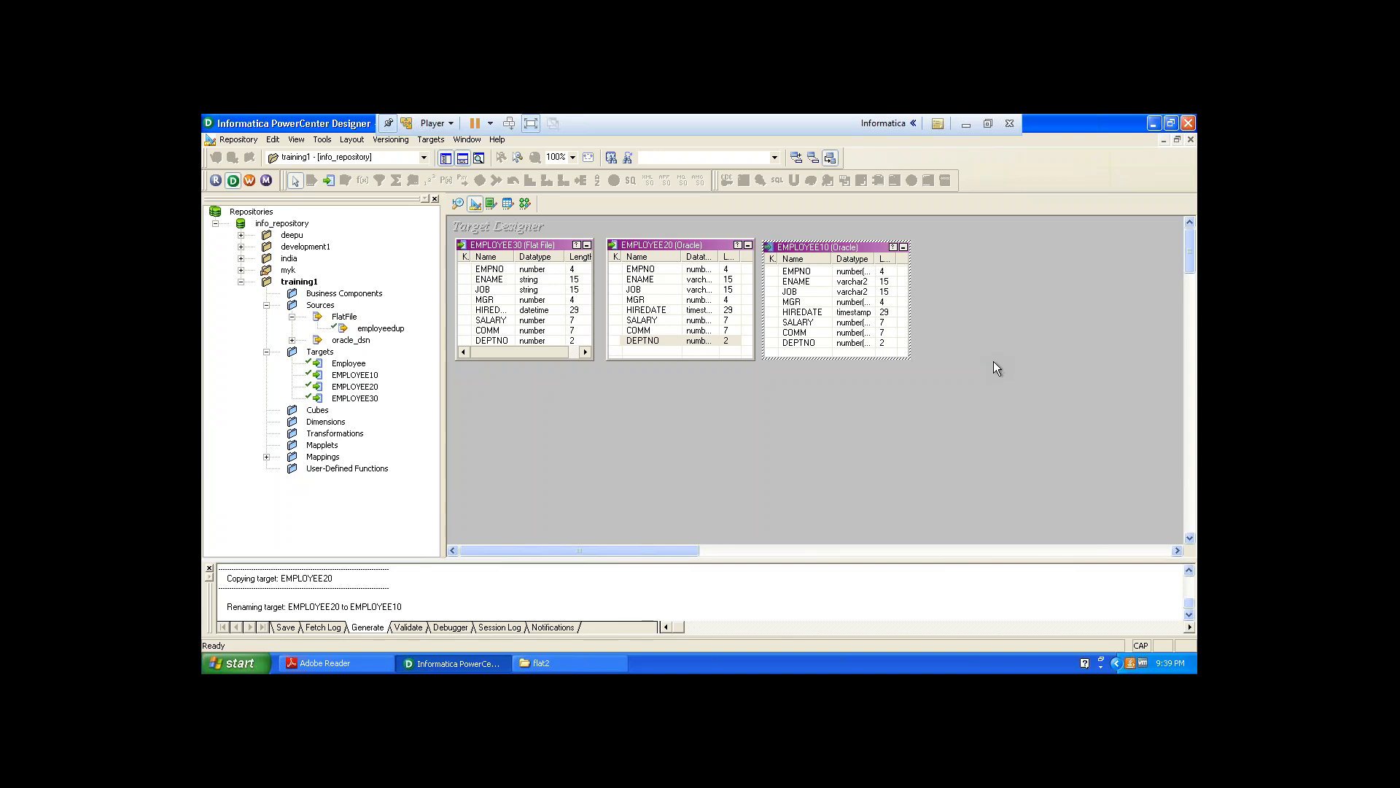